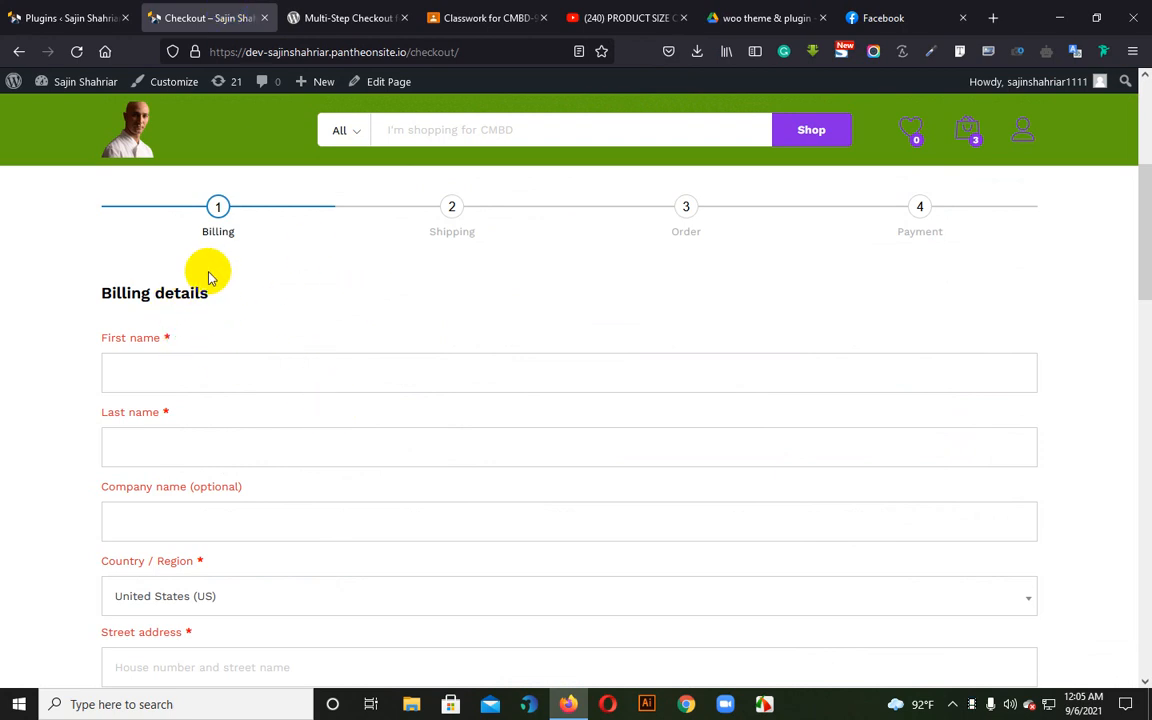
Examine the billing details form on the checkout page, from the name fields and country list through to the email address
scroll(280, 341, down, 3)
scroll(280, 341, up, 3)
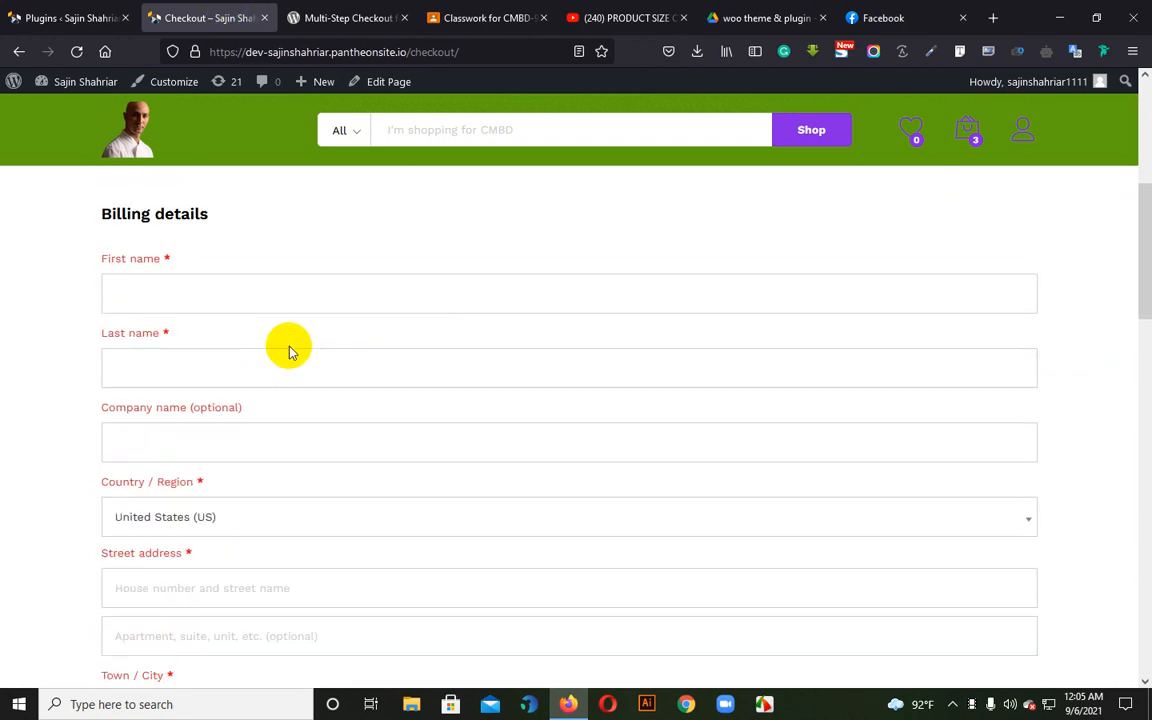
drag(98, 296, 253, 305)
click(253, 305)
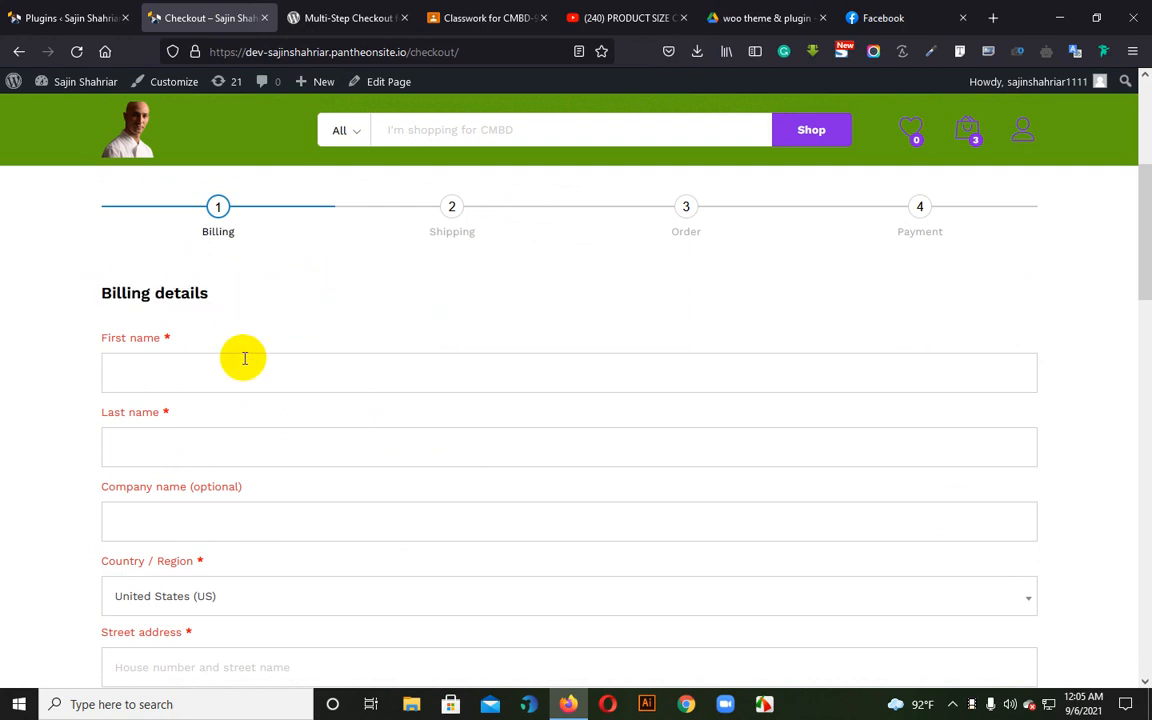
click(147, 372)
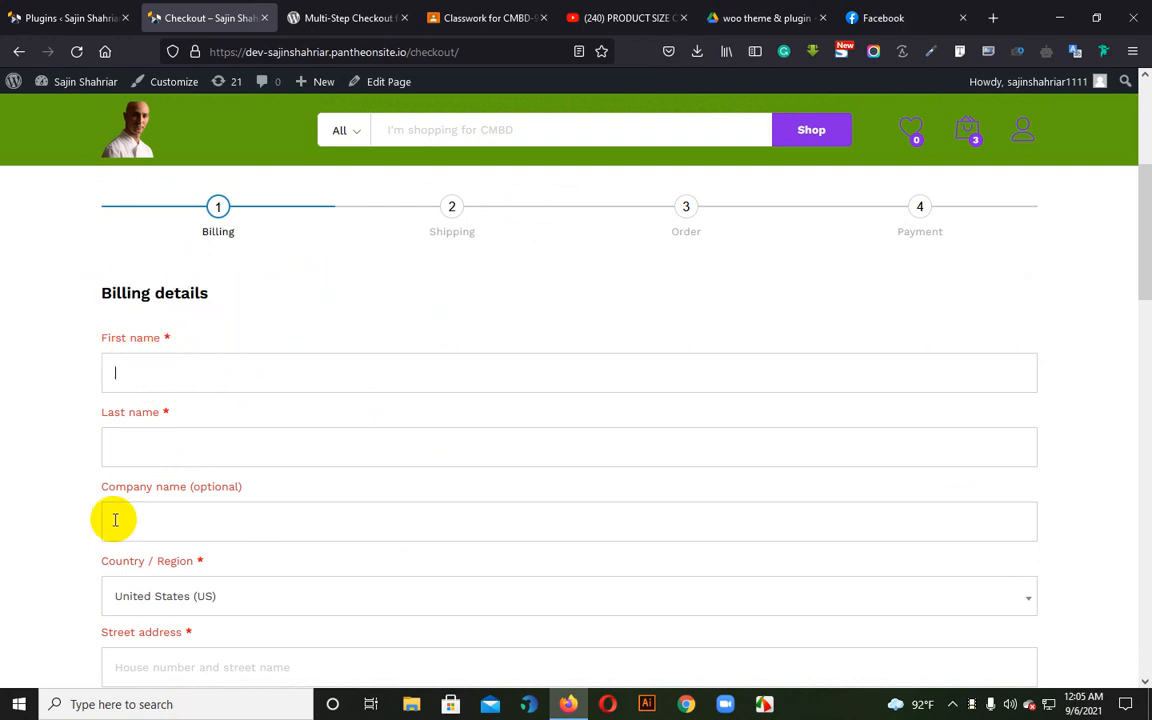
click(147, 440)
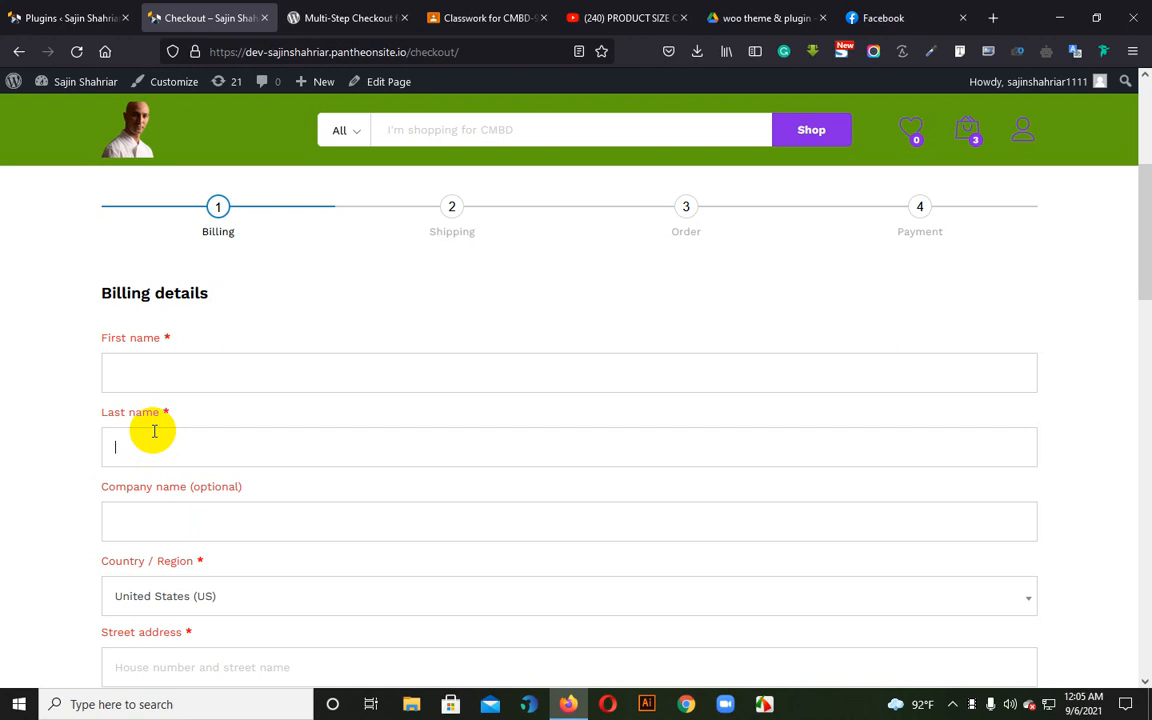
click(181, 529)
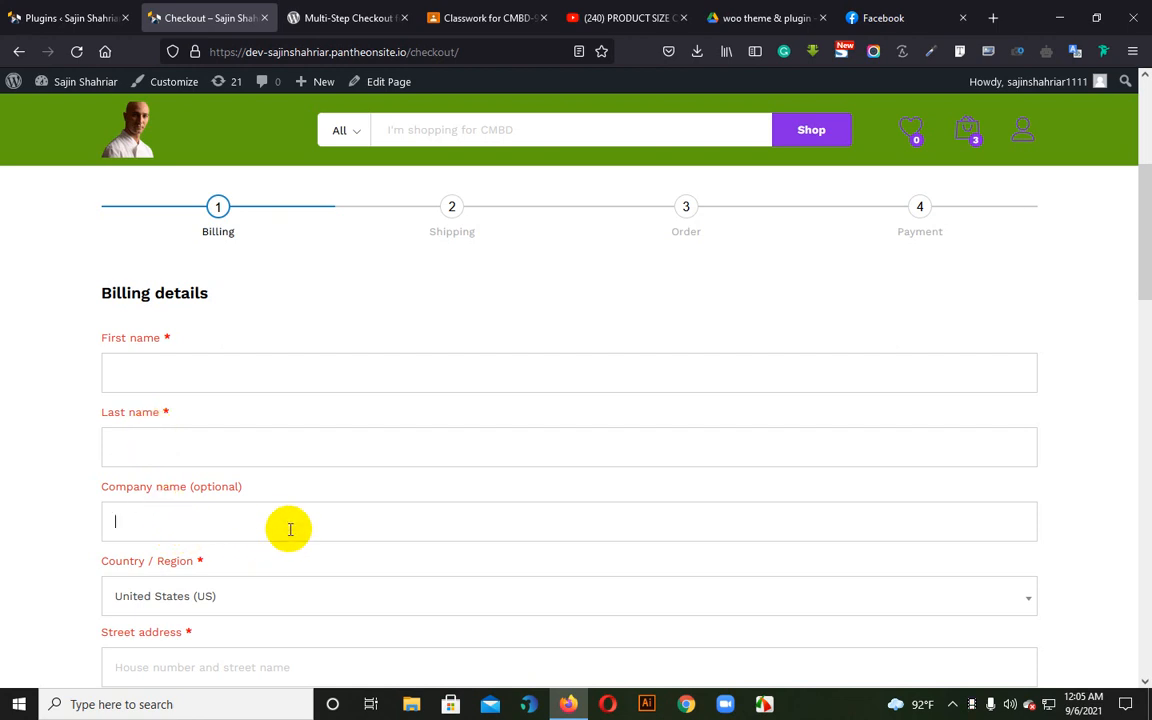
scroll(255, 501, down, 3)
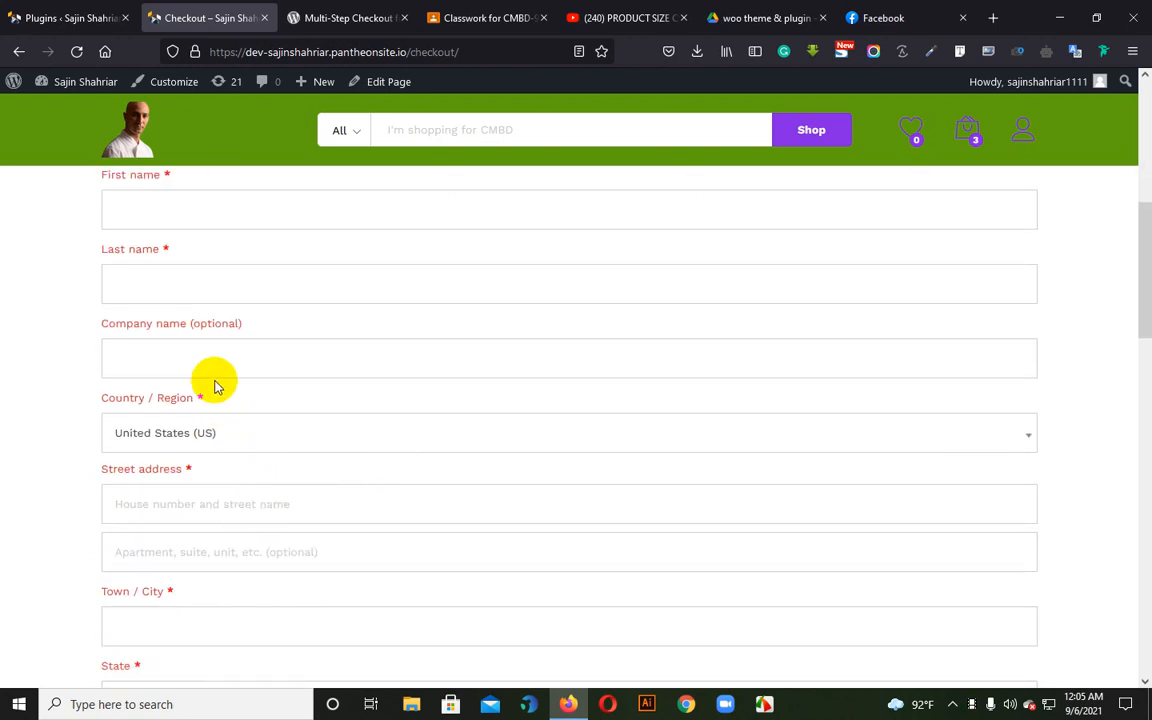
scroll(220, 395, up, 2)
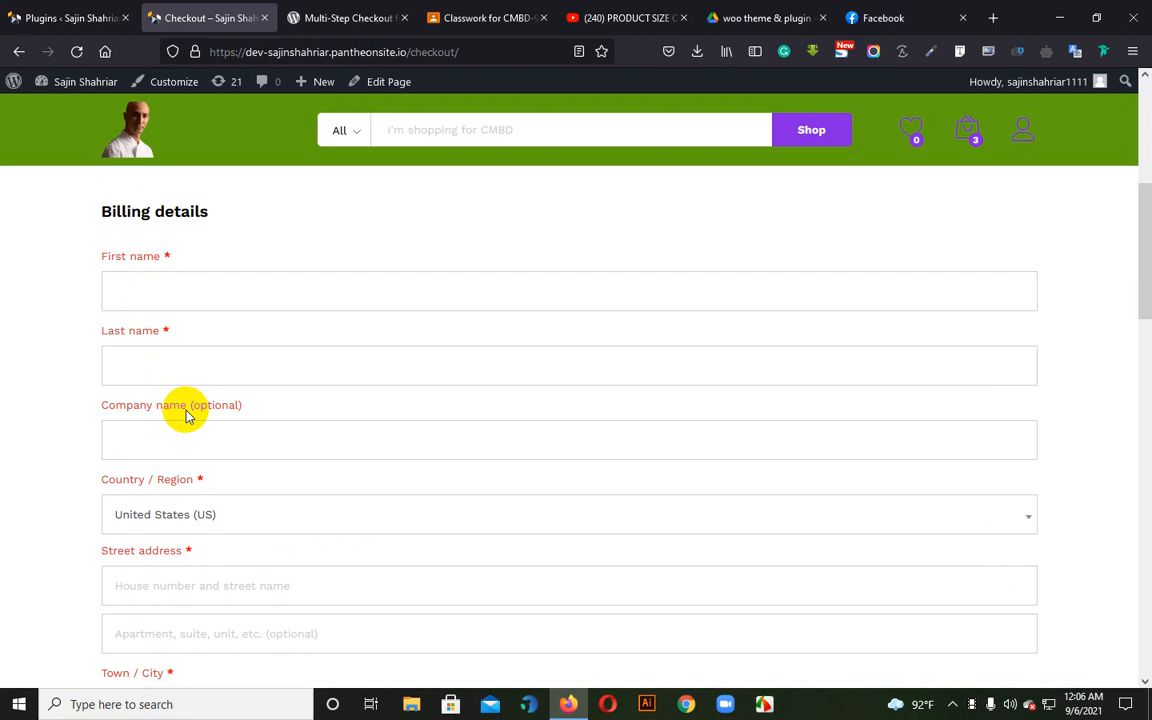
click(215, 514)
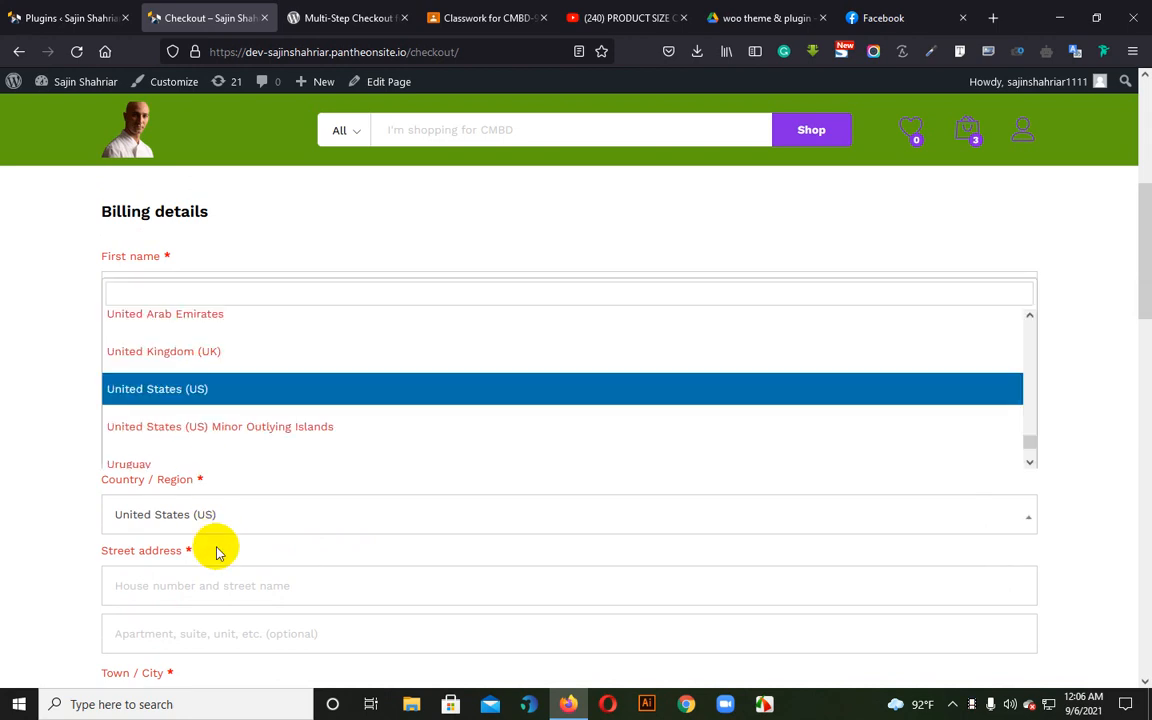
click(234, 578)
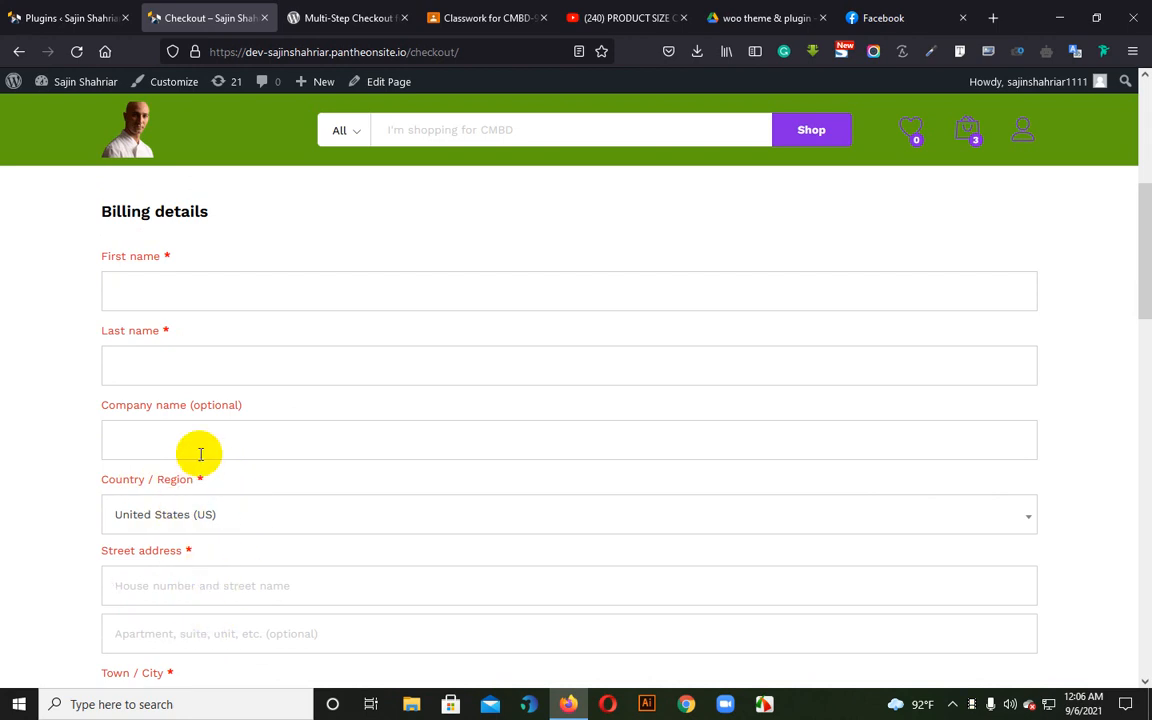
scroll(321, 470, down, 3)
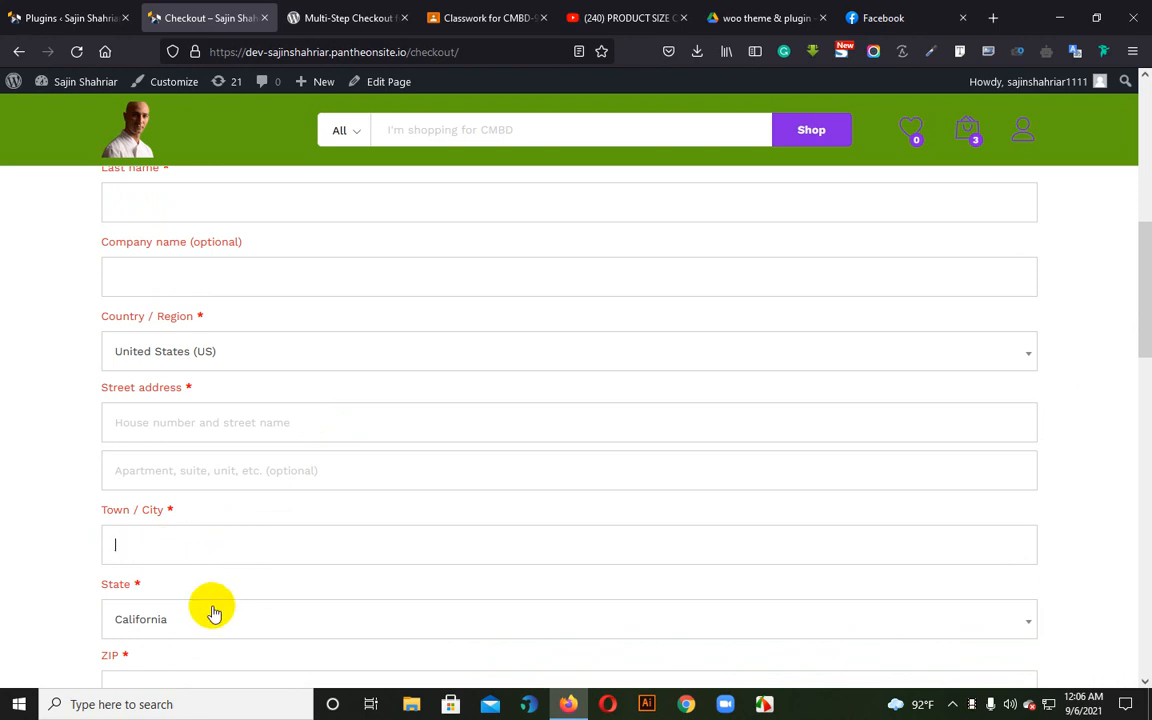
scroll(257, 527, down, 3)
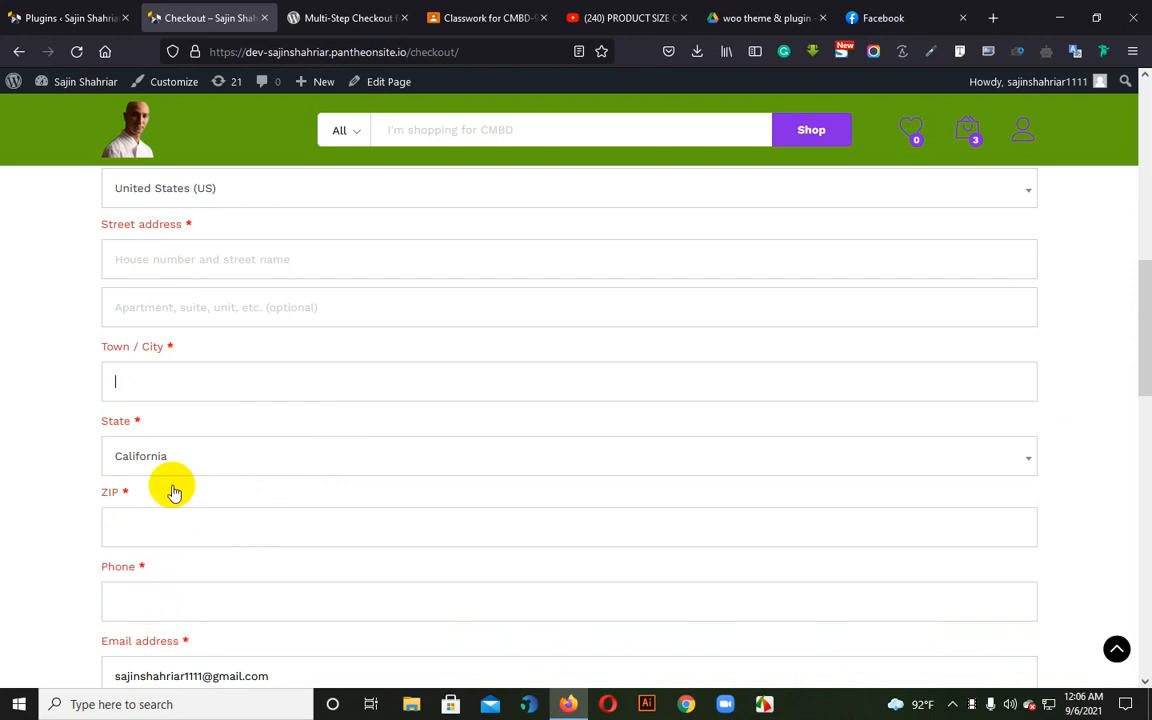
scroll(200, 496, down, 2)
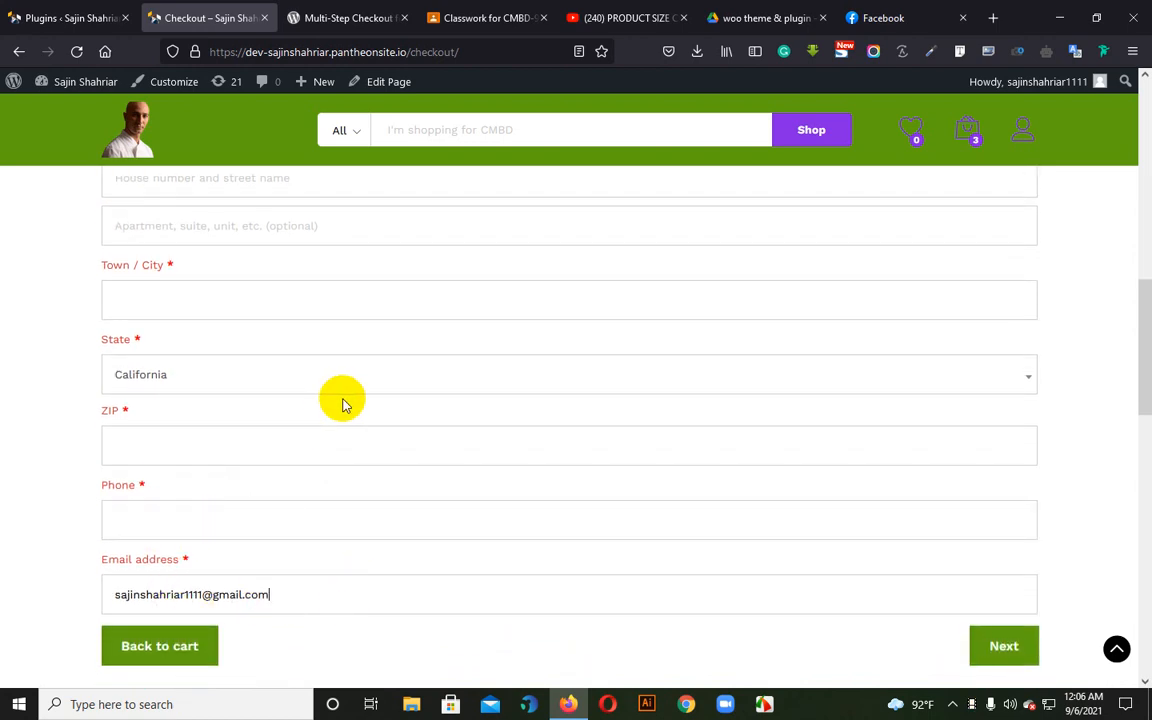
scroll(352, 487, up, 6)
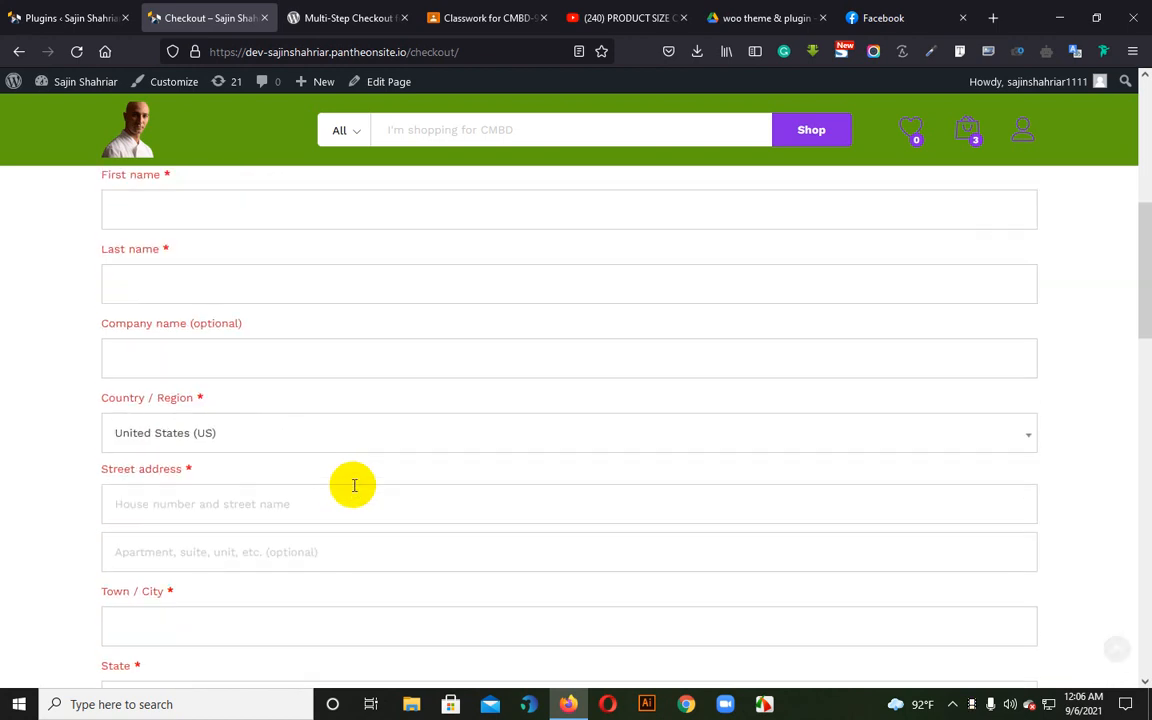
scroll(352, 490, down, 3)
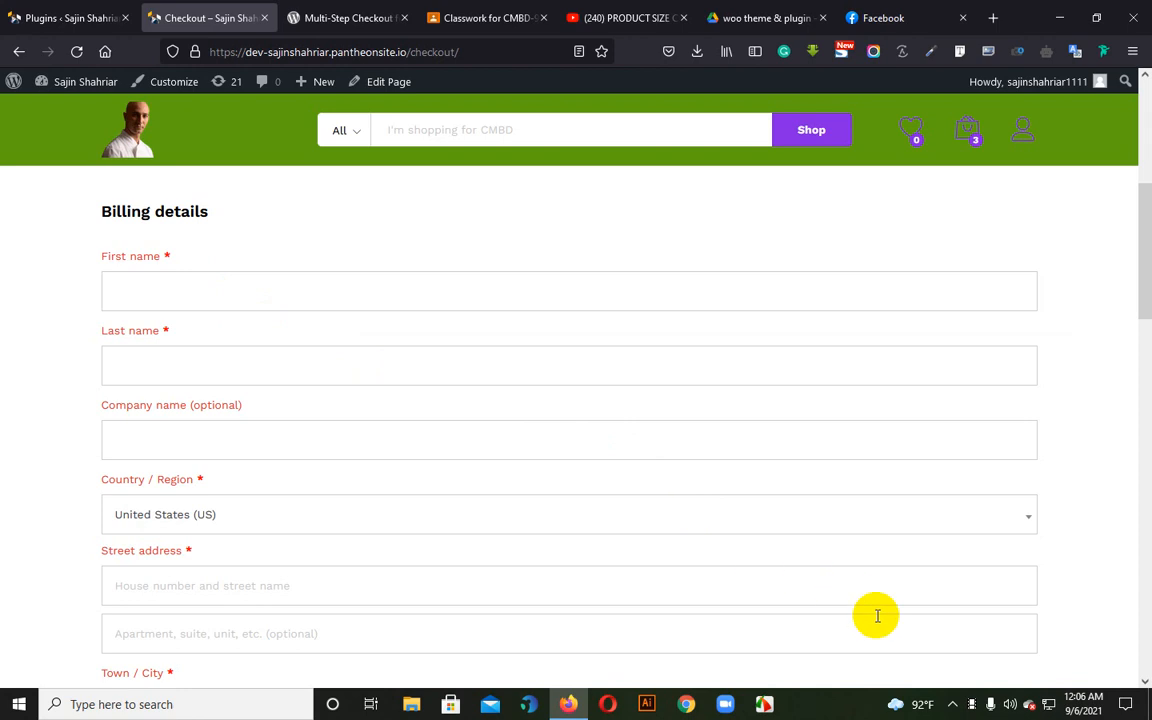
click(1010, 704)
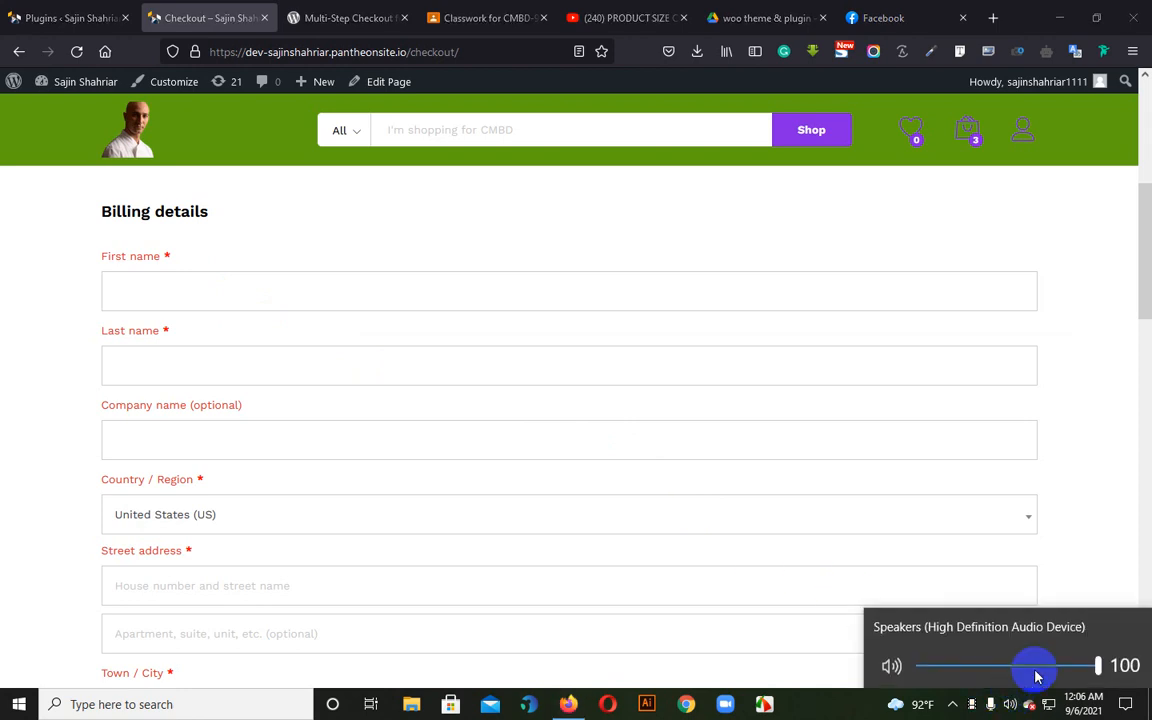
click(1053, 500)
Review the four checkout stages and recheck which billing fields are required or optional, including the name and company fields
scroll(342, 344, down, 5)
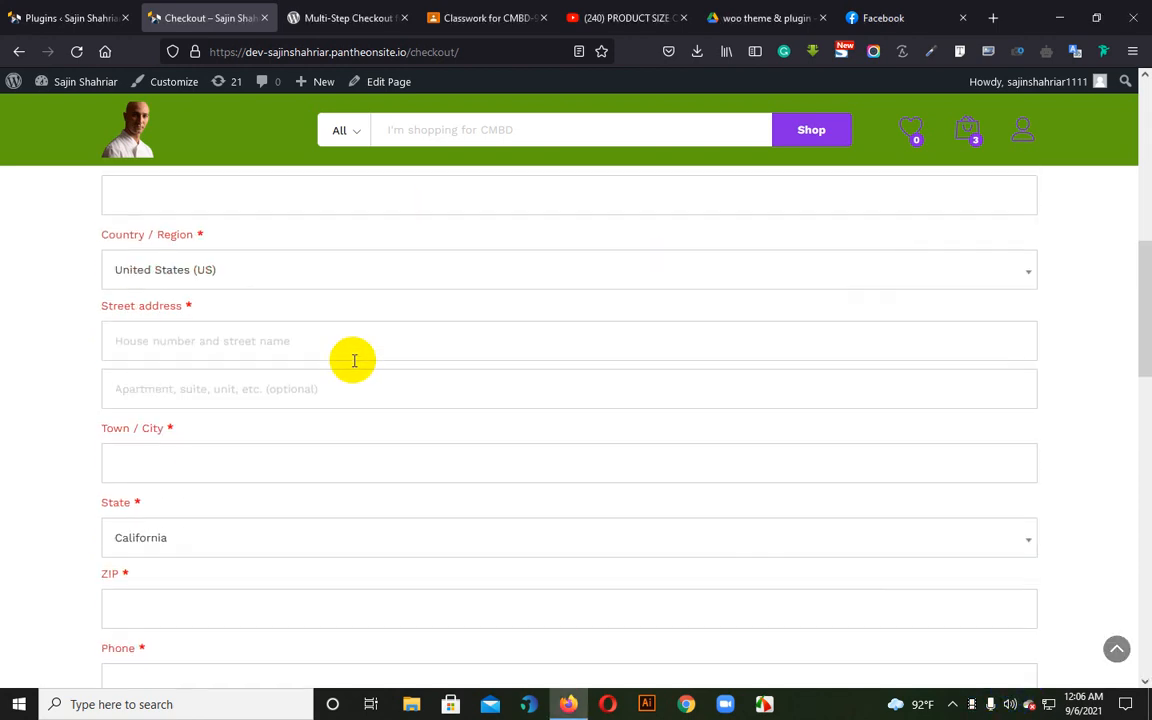
scroll(355, 380, up, 8)
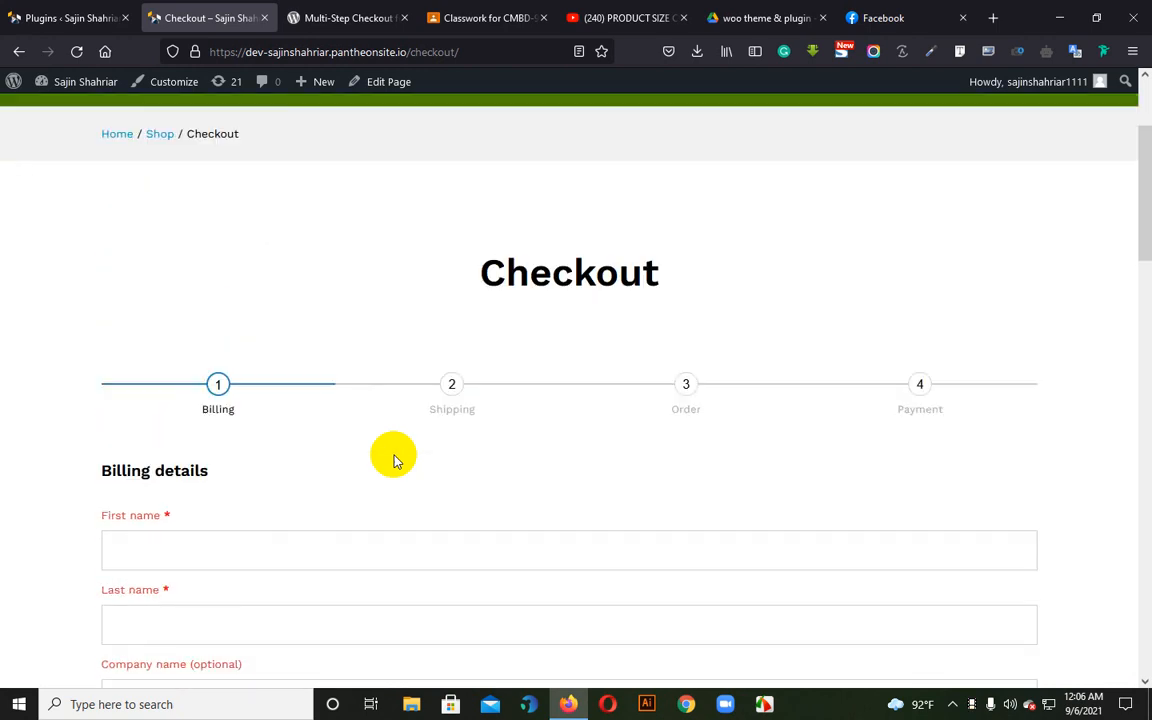
scroll(393, 460, down, 3)
scroll(218, 270, down, 3)
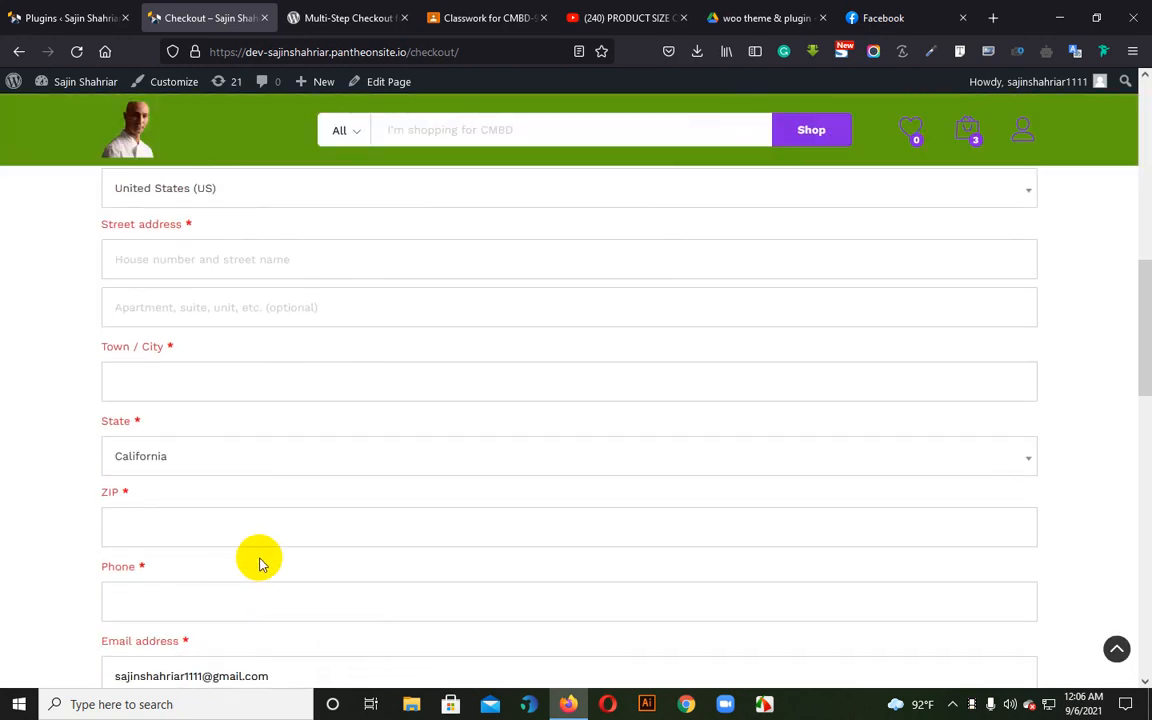
scroll(265, 560, up, 3)
scroll(368, 373, up, 4)
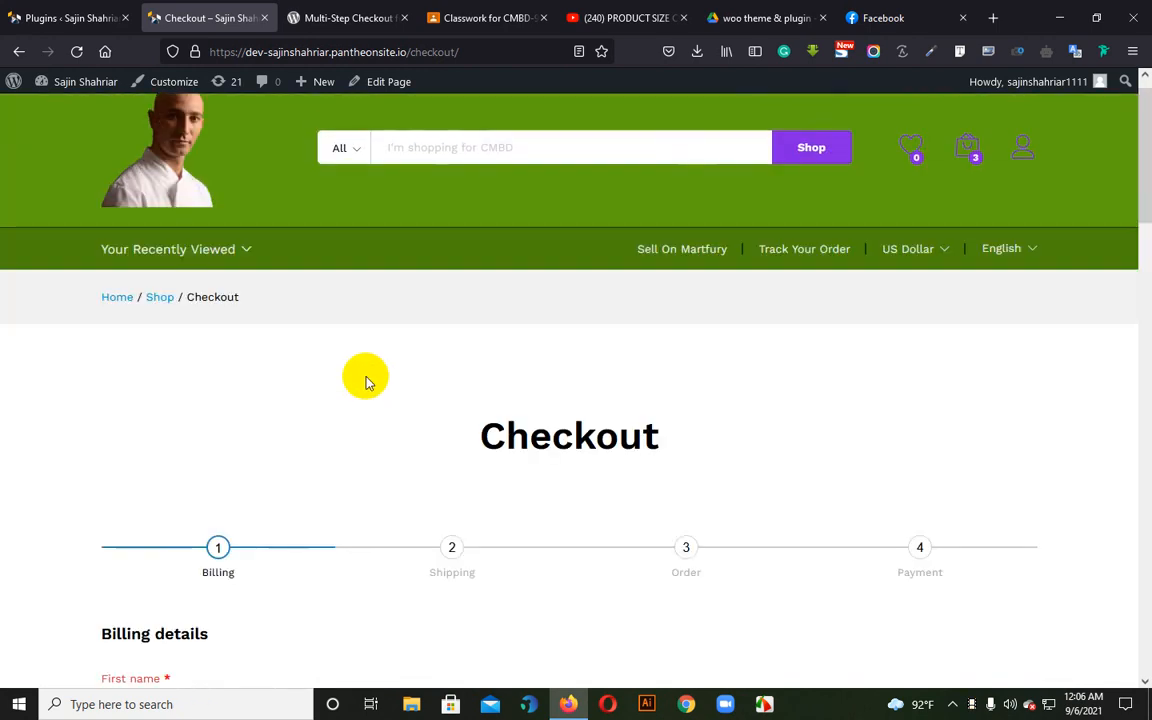
scroll(267, 509, down, 4)
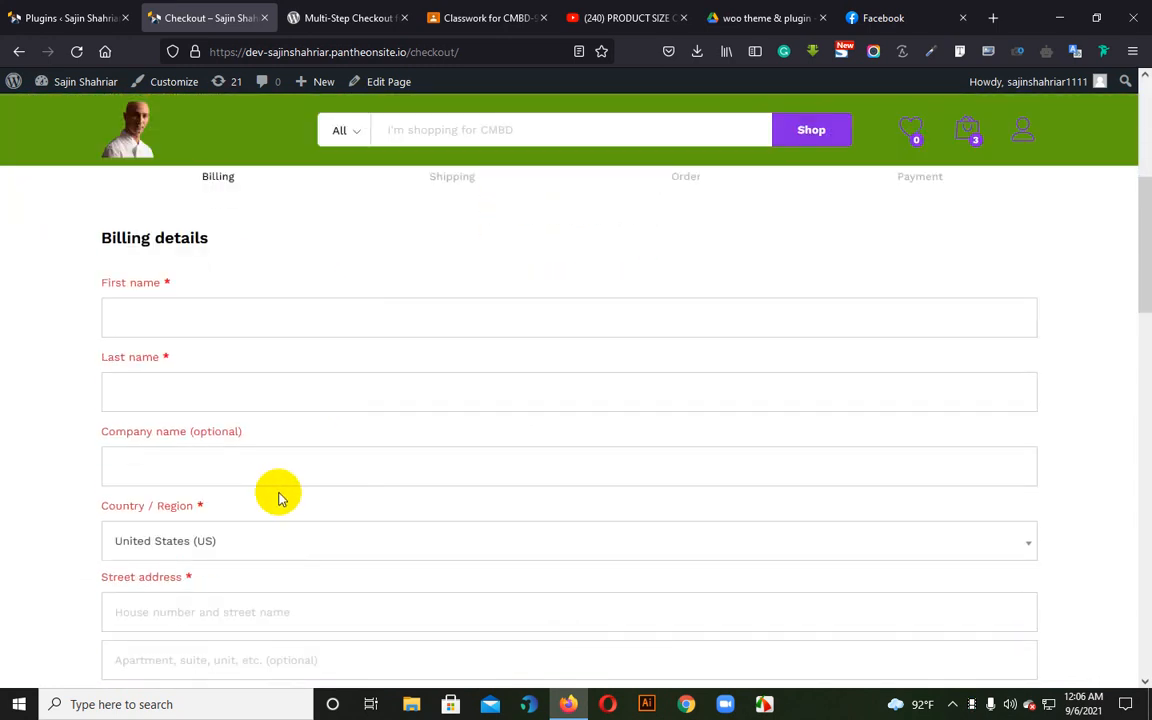
click(183, 325)
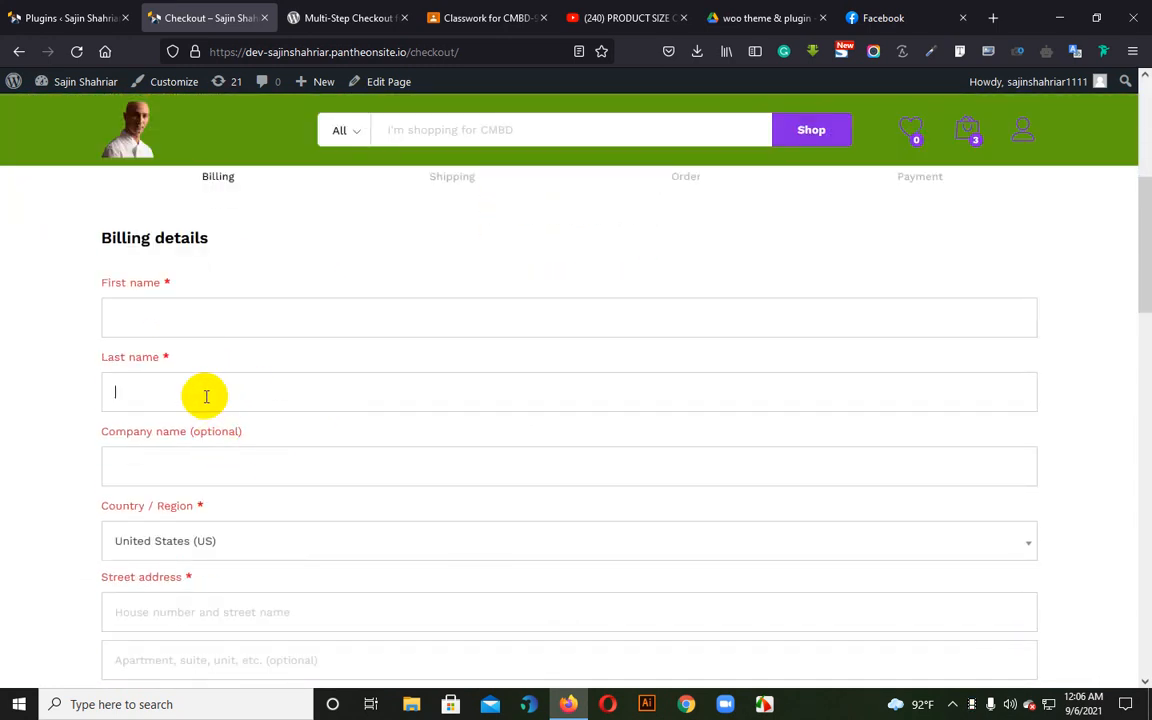
click(224, 303)
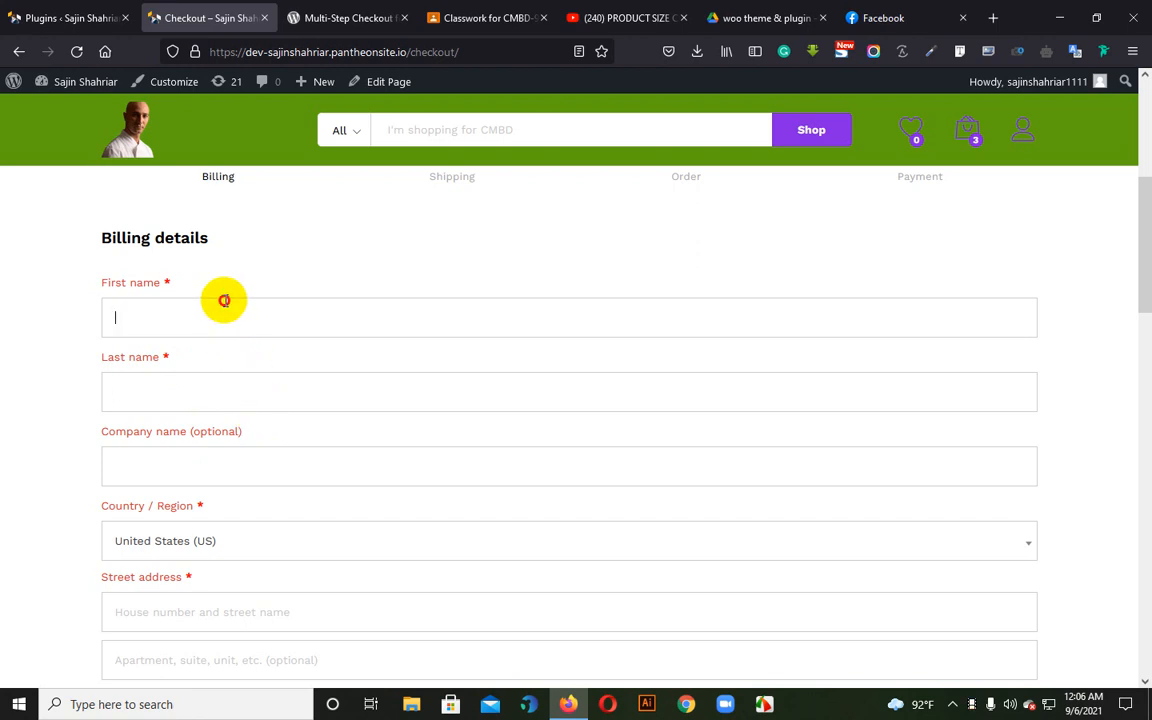
click(202, 427)
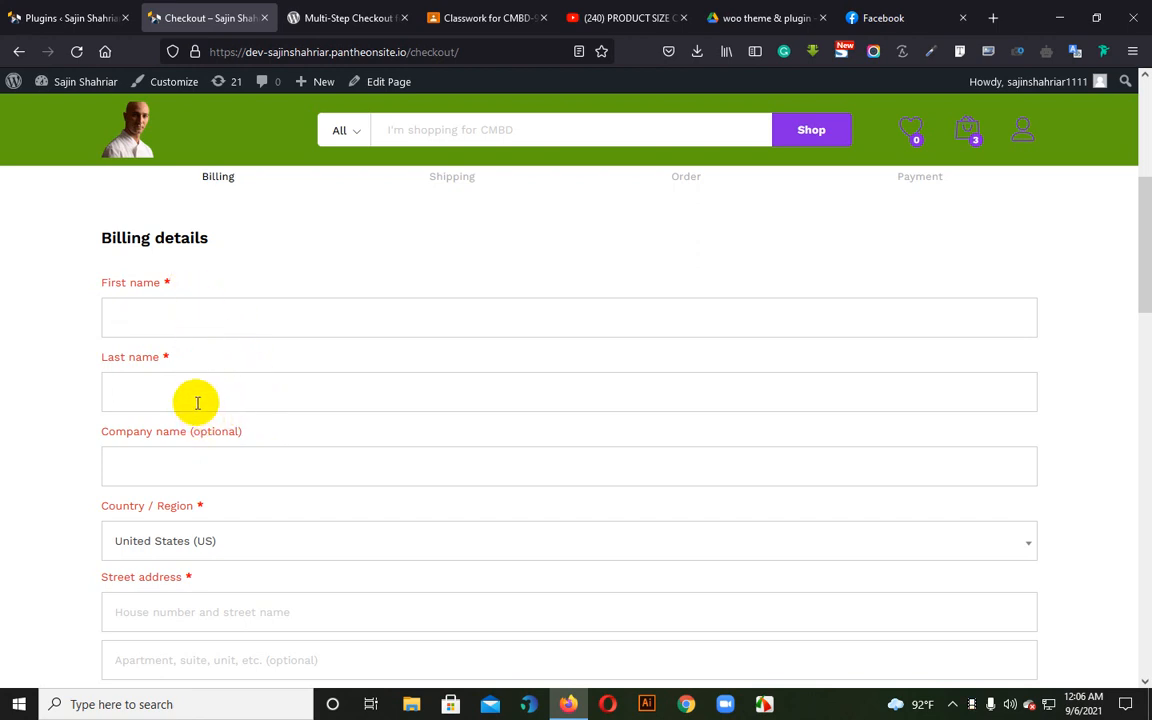
click(239, 468)
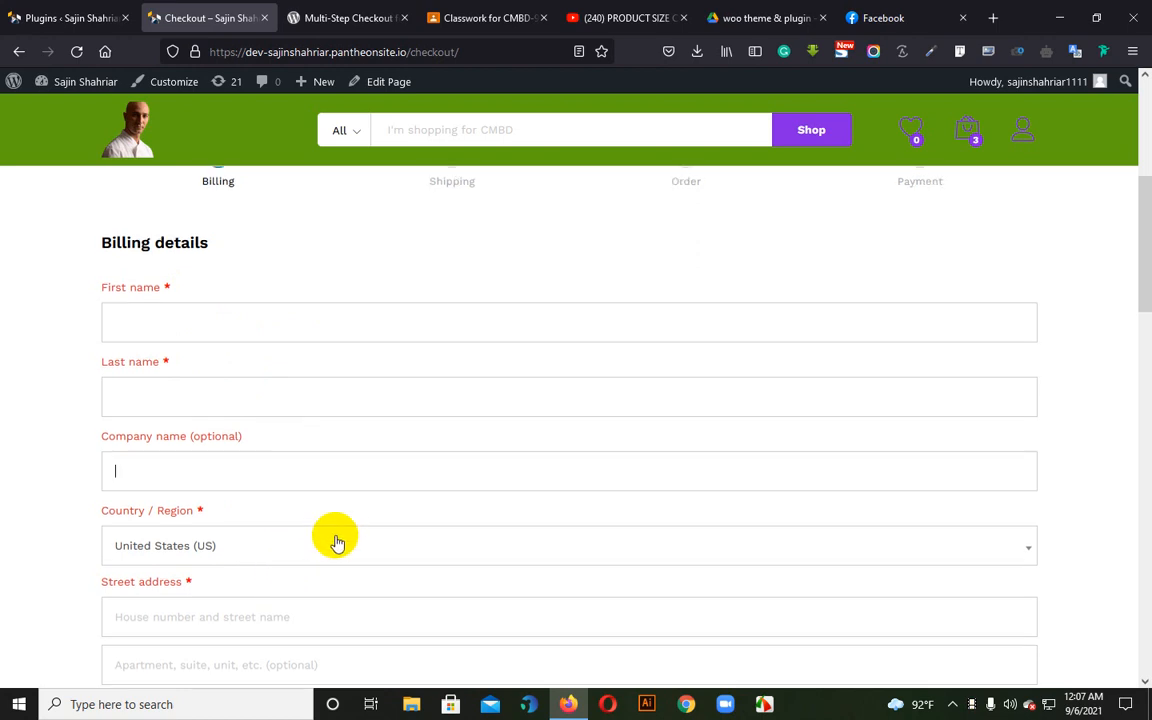
scroll(334, 540, up, 3)
scroll(365, 465, down, 1)
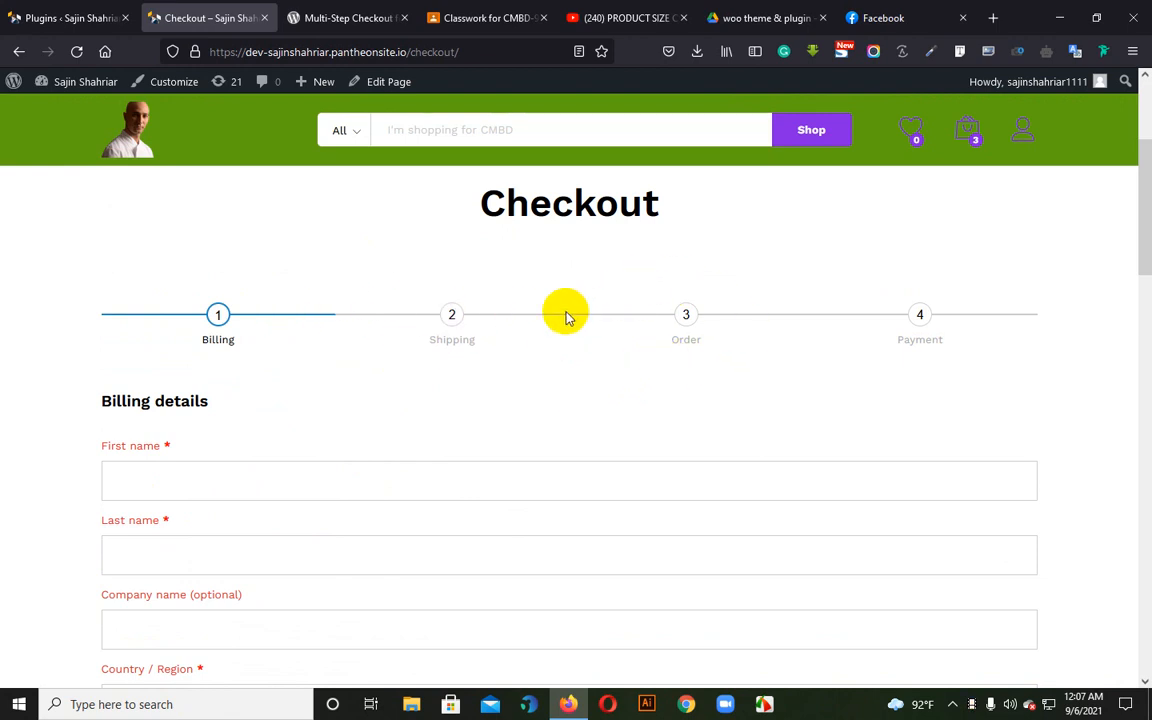
scroll(335, 448, down, 2)
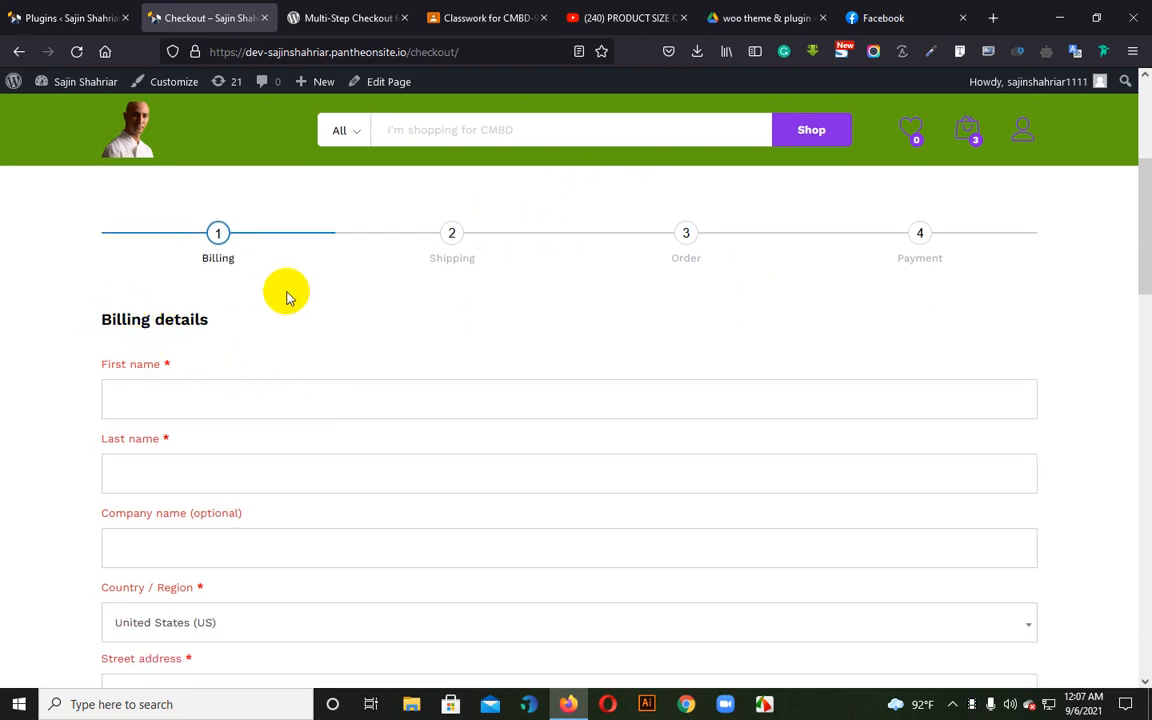
Switch to the WordPress admin's Plugins page and open the page for adding new plugins
click(45, 8)
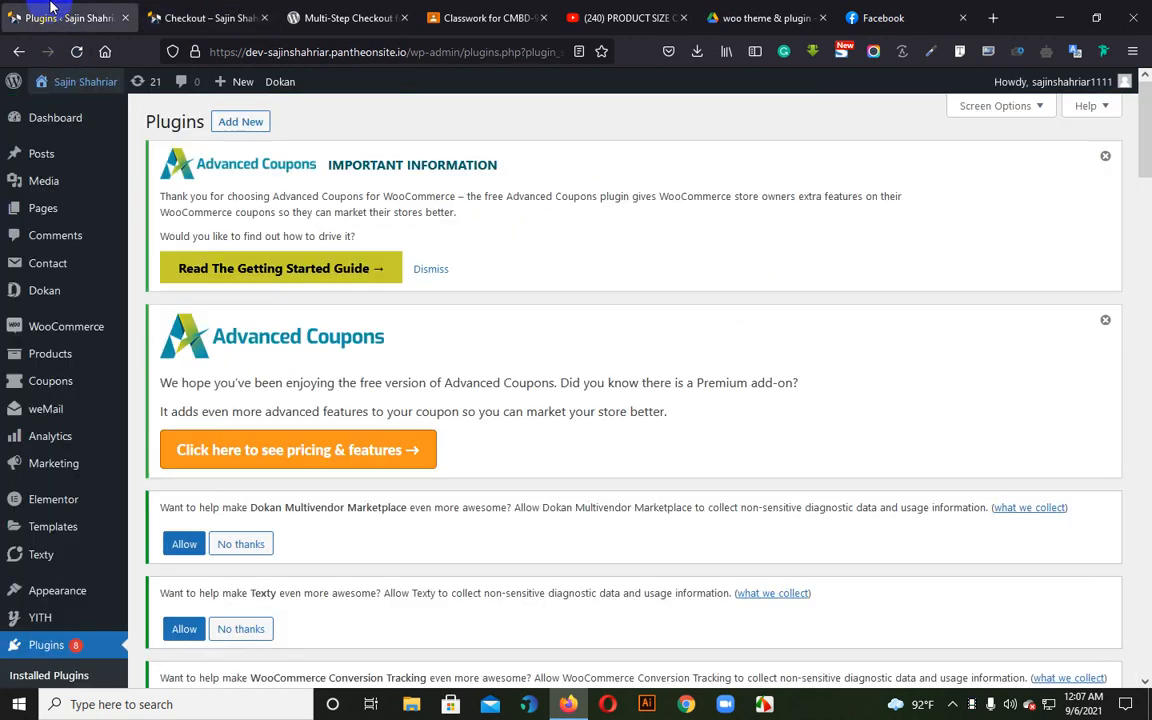
scroll(395, 395, down, 3)
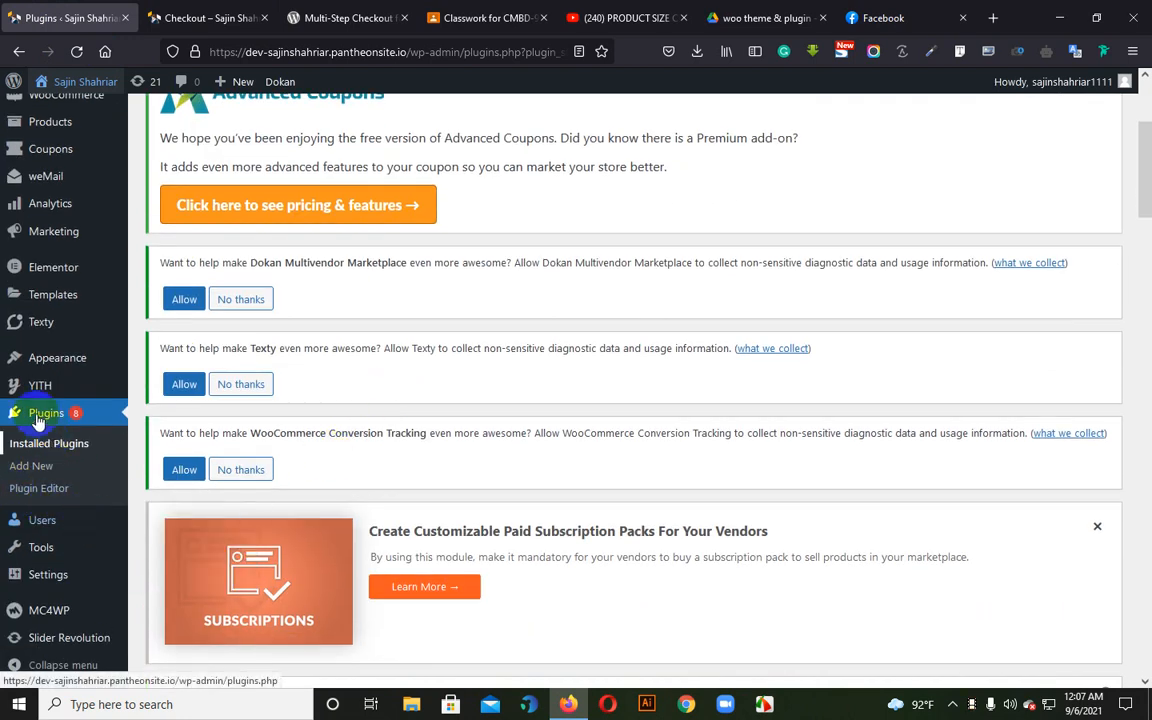
click(34, 476)
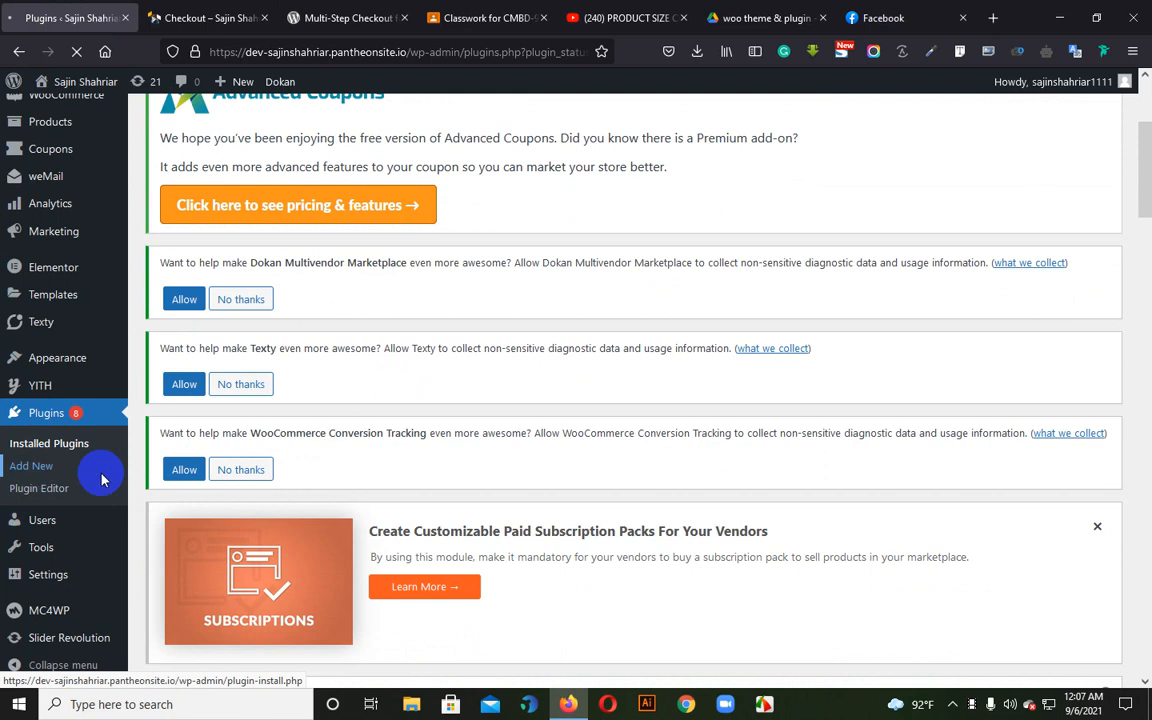
scroll(558, 480, down, 4)
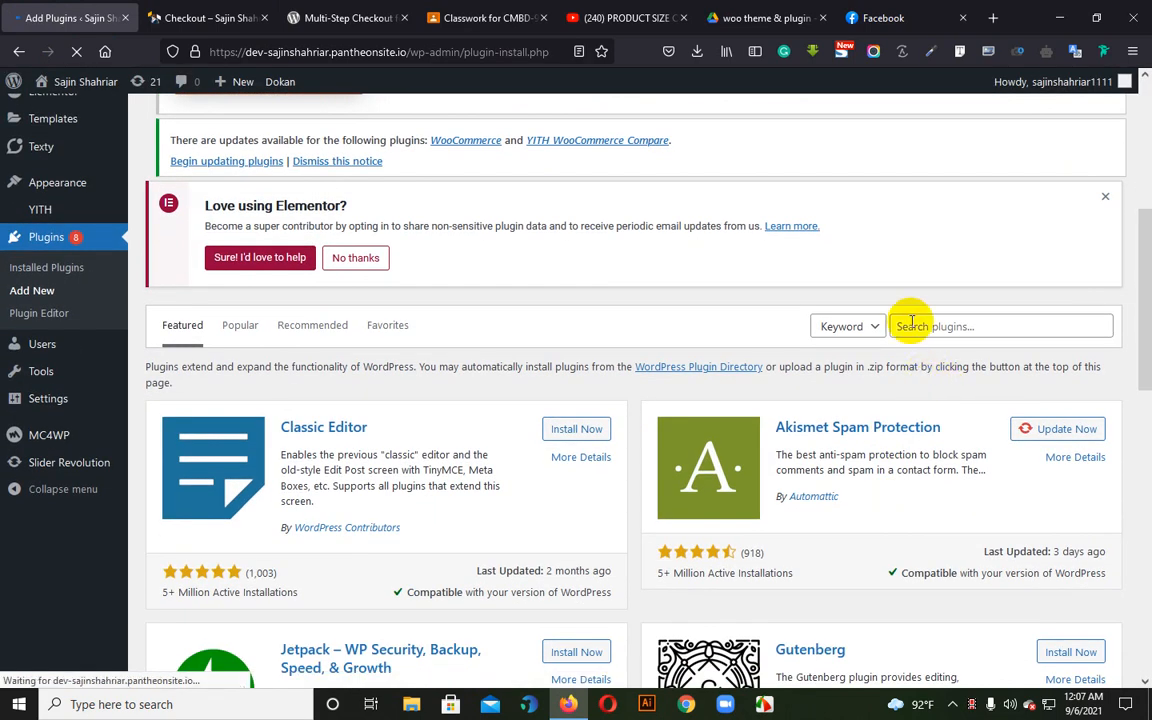
Search the plugin directory by keyword for "HECKOUT FIELD EDITor"
right_click(905, 330)
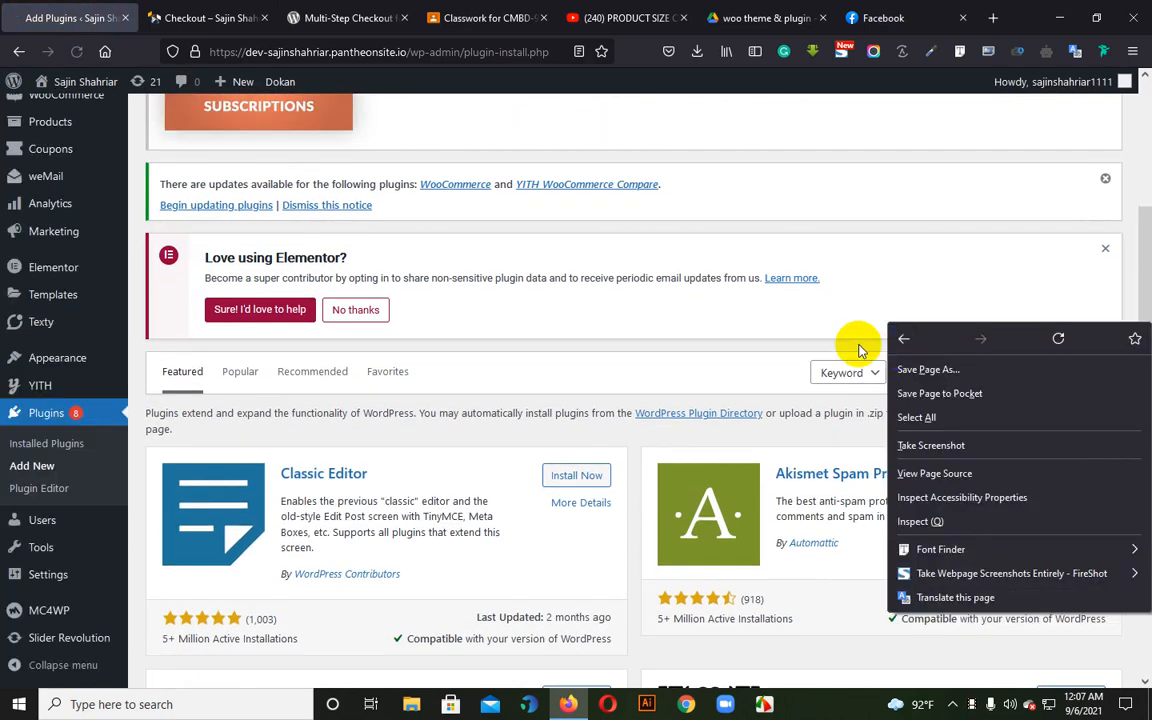
click(957, 386)
right_click(953, 378)
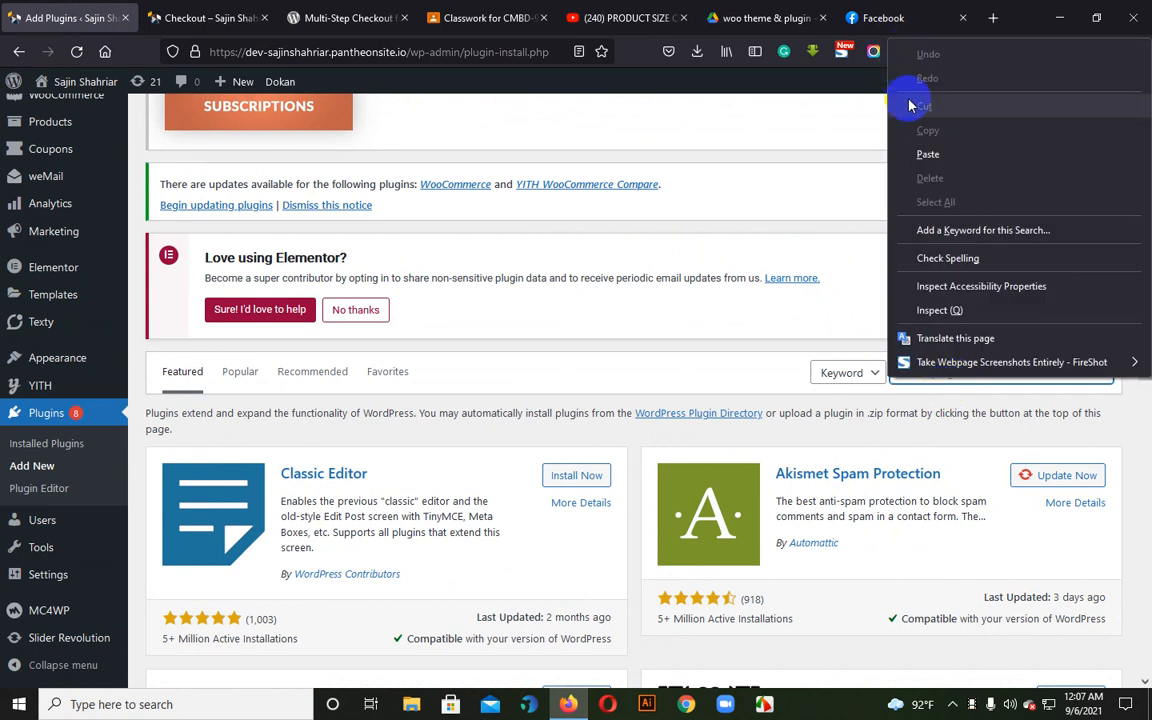
click(928, 154)
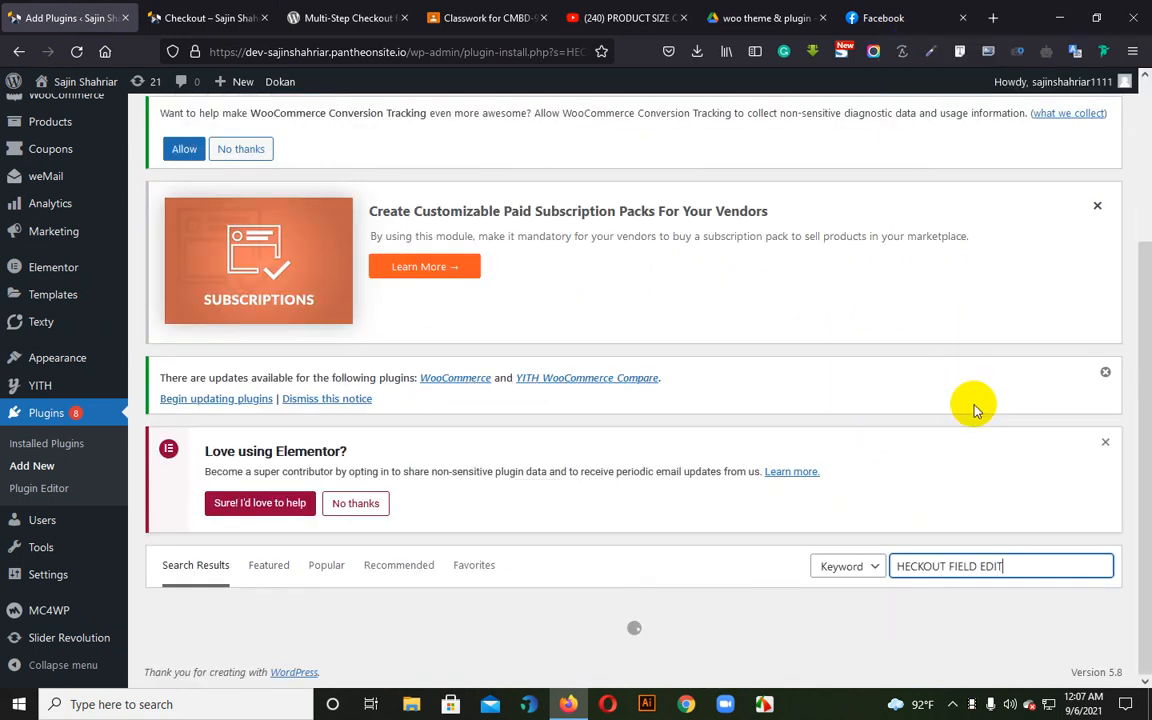
scroll(957, 501, down, 2)
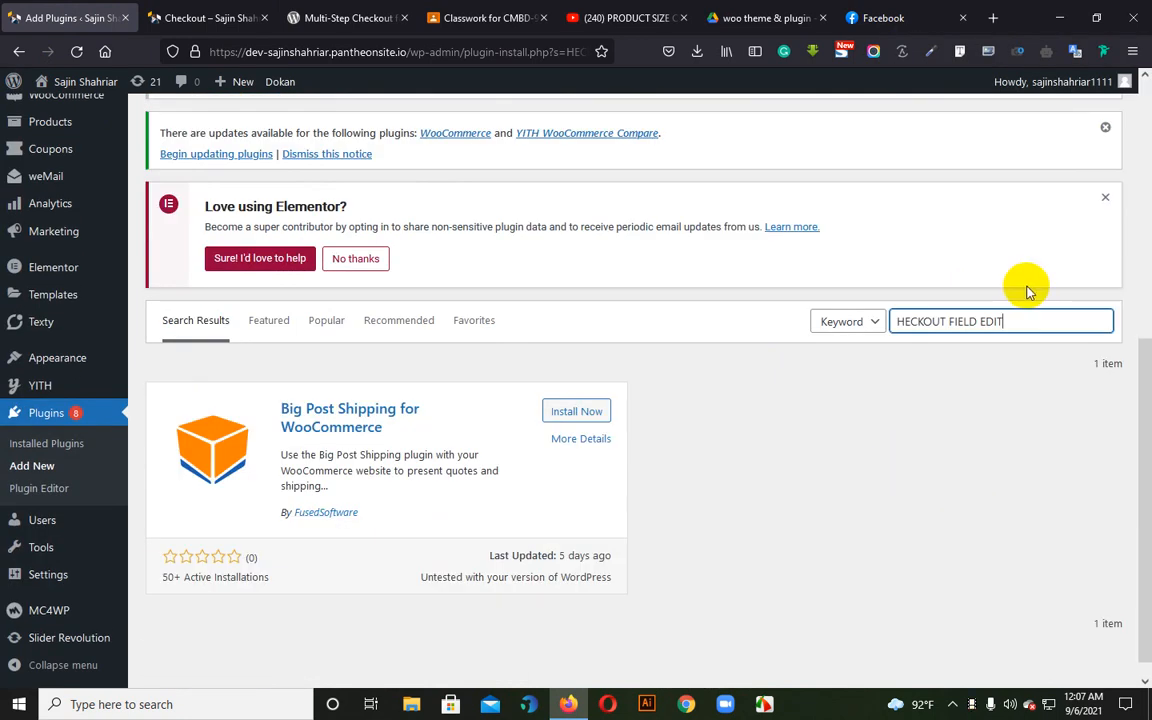
text(or)
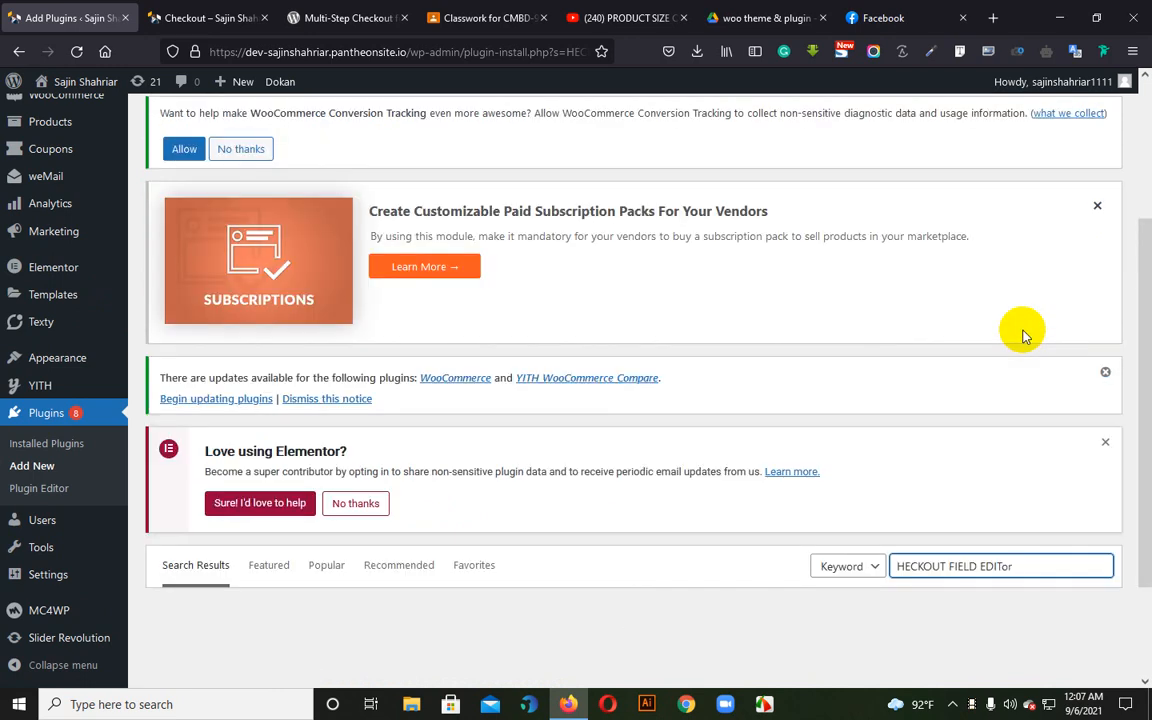
Replace the plugin directory search keyword with "Checkout filed editor"
scroll(1023, 331, down, 3)
drag(1035, 404, 880, 431)
key(BackSpace)
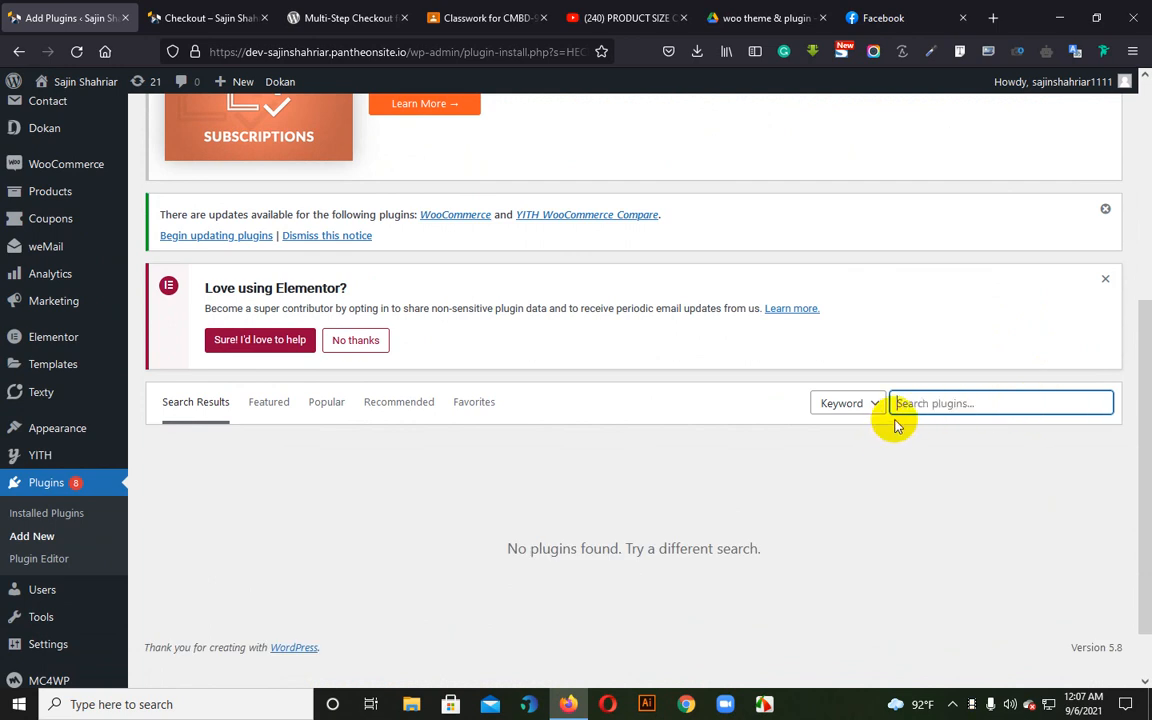
text(ckout field editor)
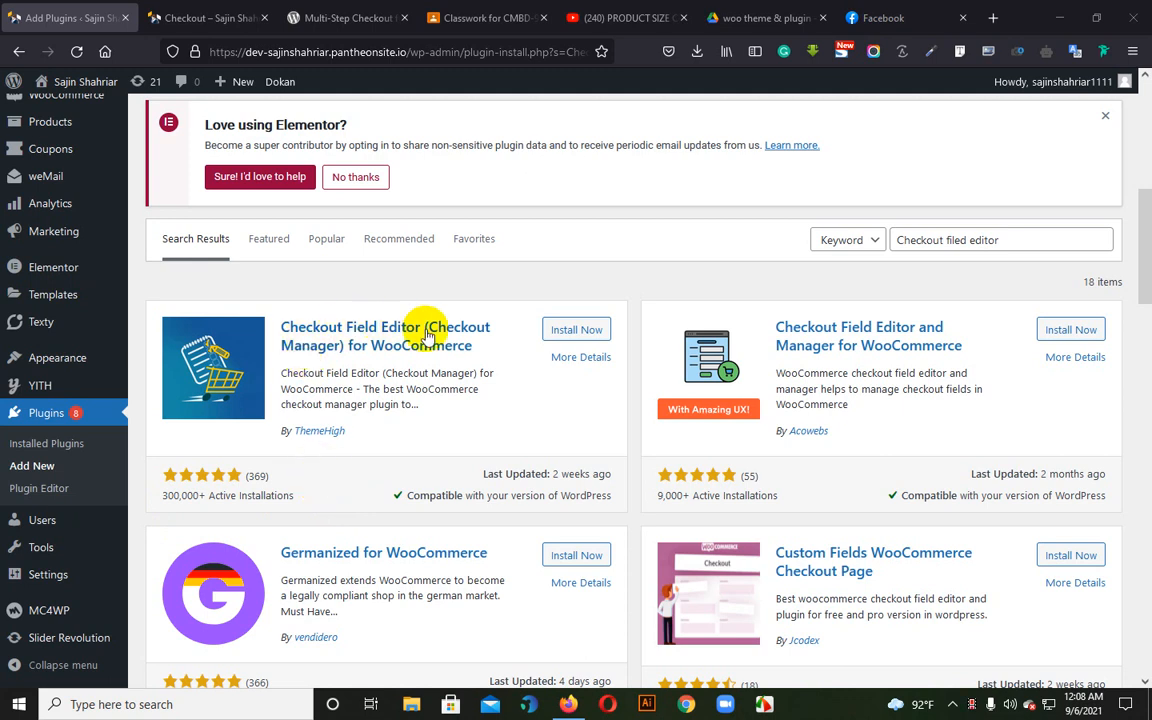
Install and activate the Checkout Field Editor (Checkout Manager) for WooCommerce plugin by ThemeHigh
click(556, 333)
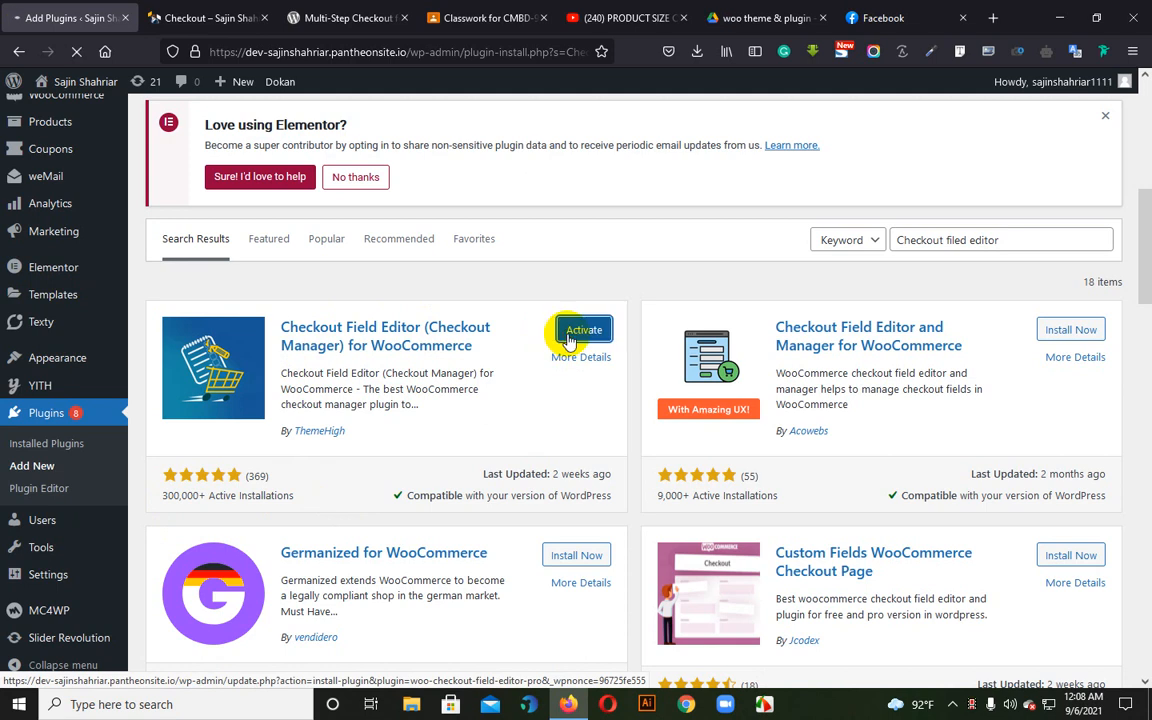
click(569, 338)
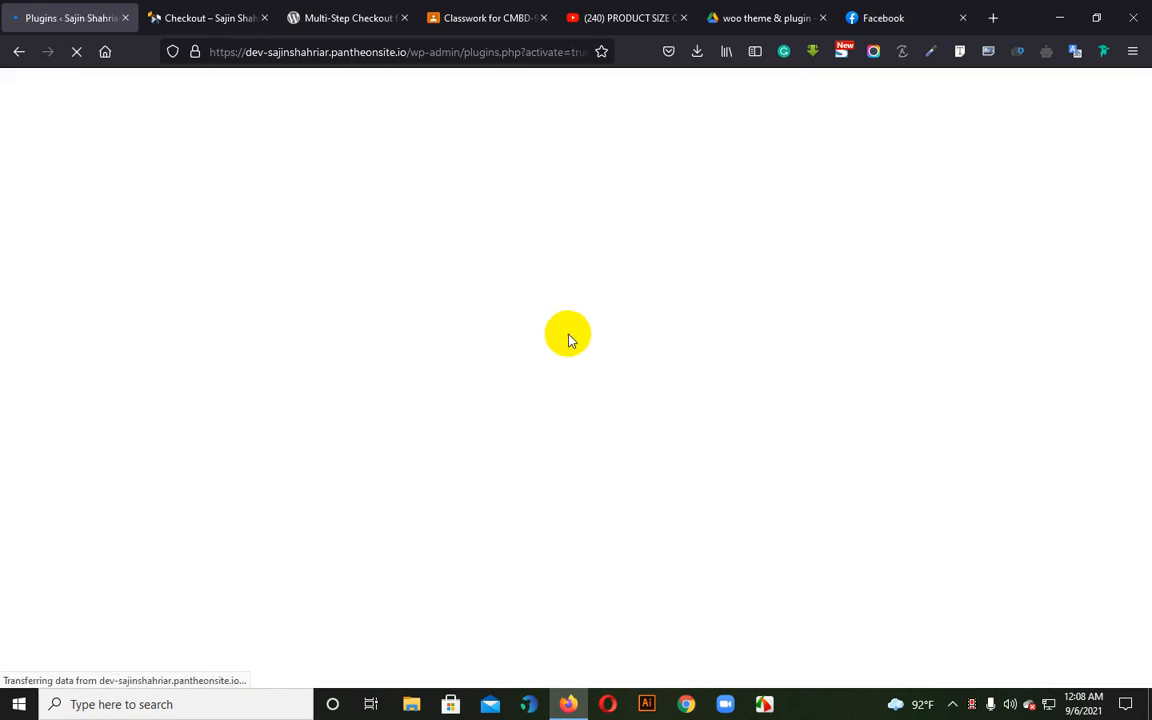
Find Checkout Field Editor for WooCommerce among the installed plugins and open its settings
scroll(555, 345, down, 10)
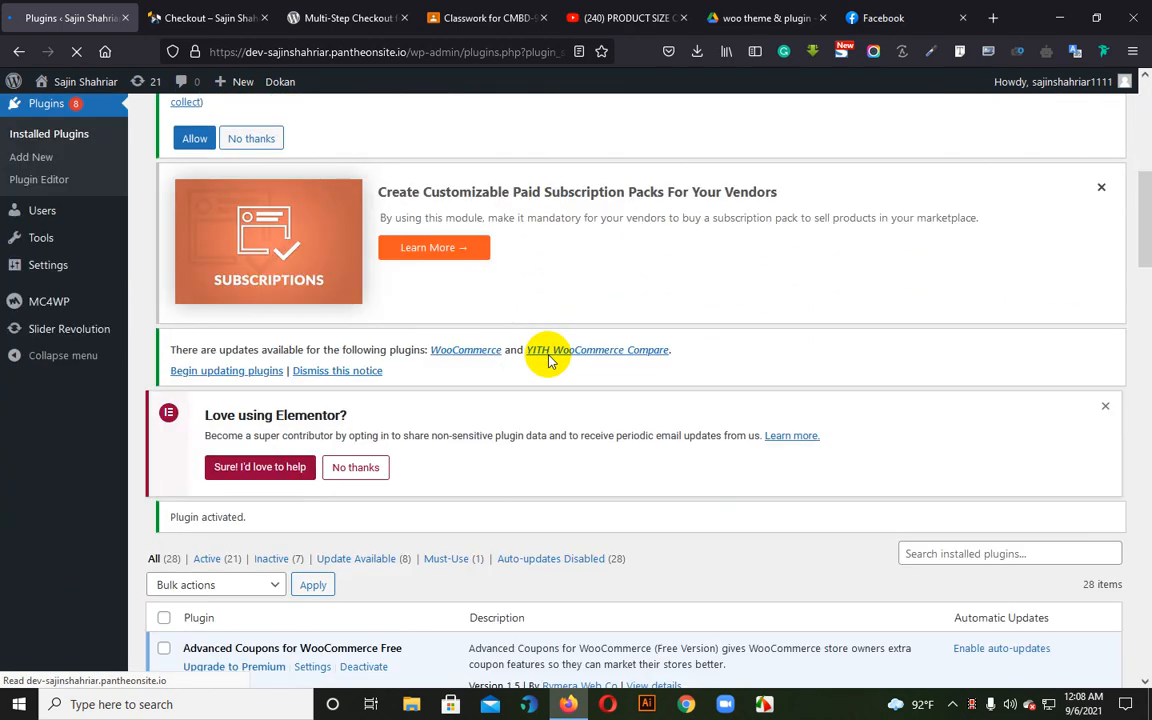
scroll(548, 360, down, 3)
scroll(549, 356, down, 4)
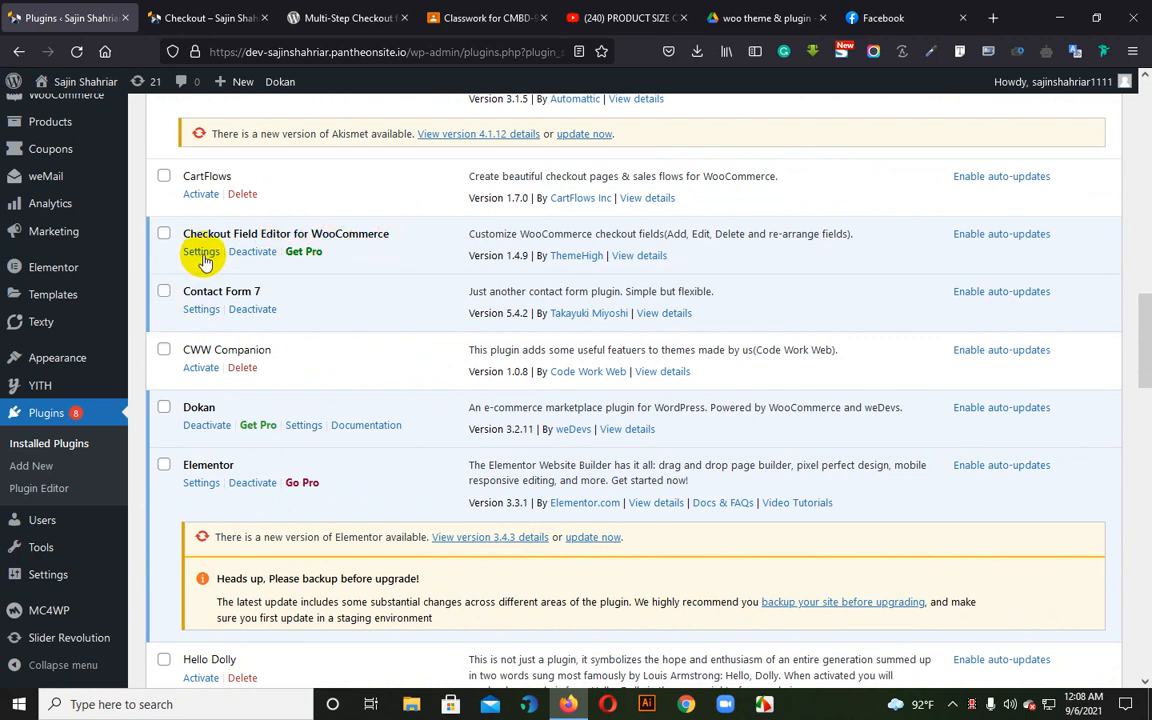
click(201, 252)
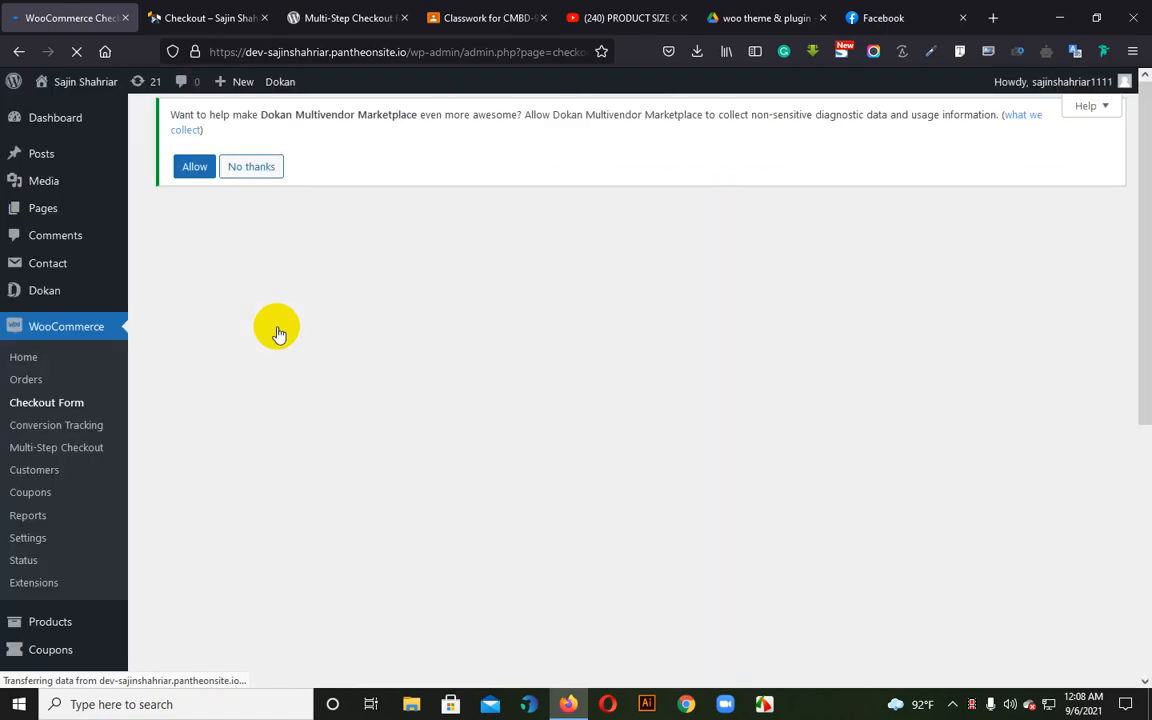
Review the list of billing checkout fields, from first name to email address, with their required and enabled states
scroll(276, 352, down, 1)
scroll(276, 340, down, 8)
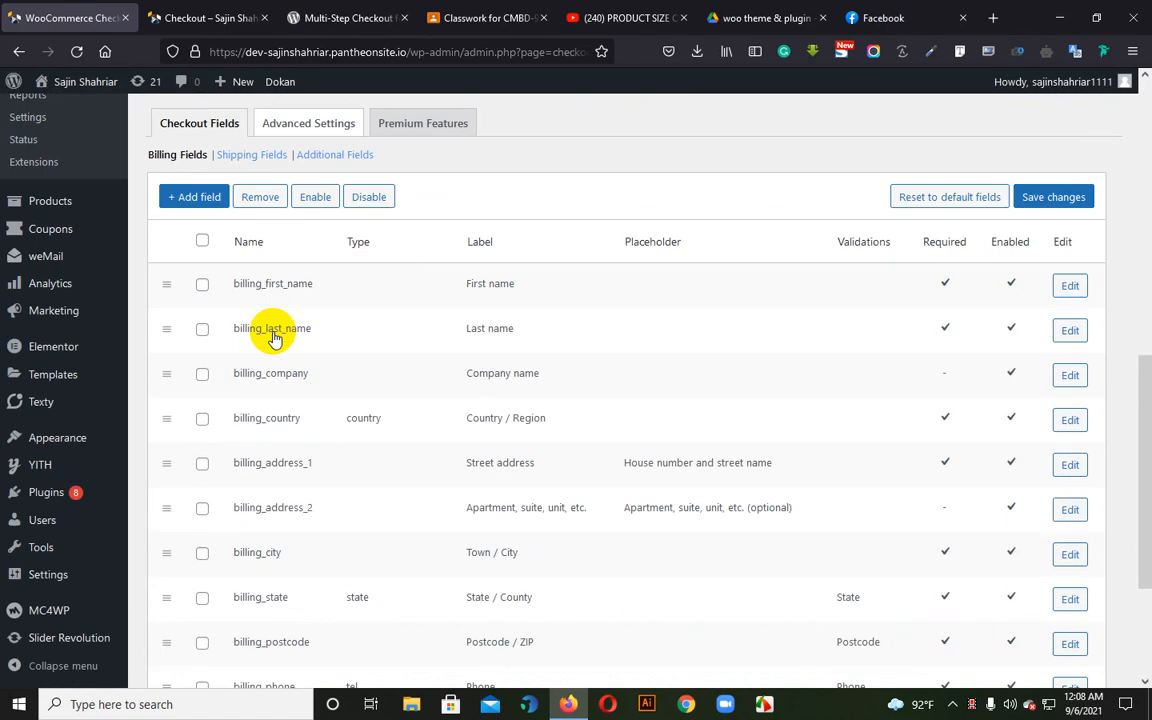
scroll(281, 528, up, 1)
scroll(281, 528, up, 2)
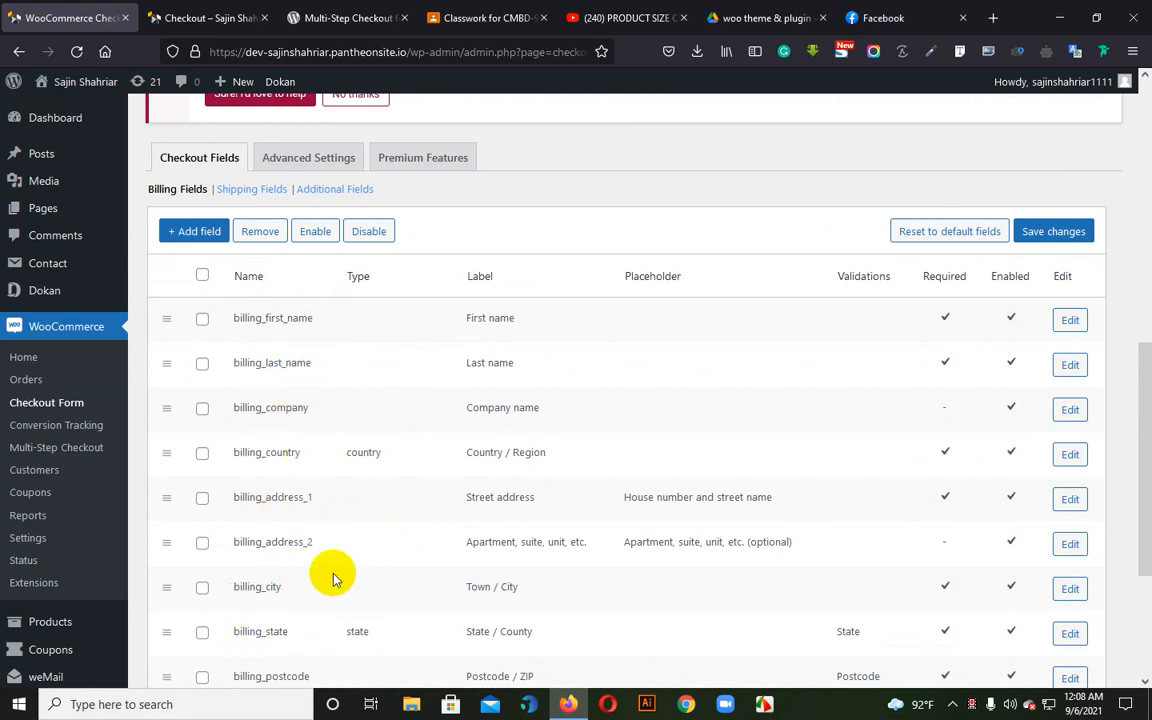
scroll(334, 576, down, 2)
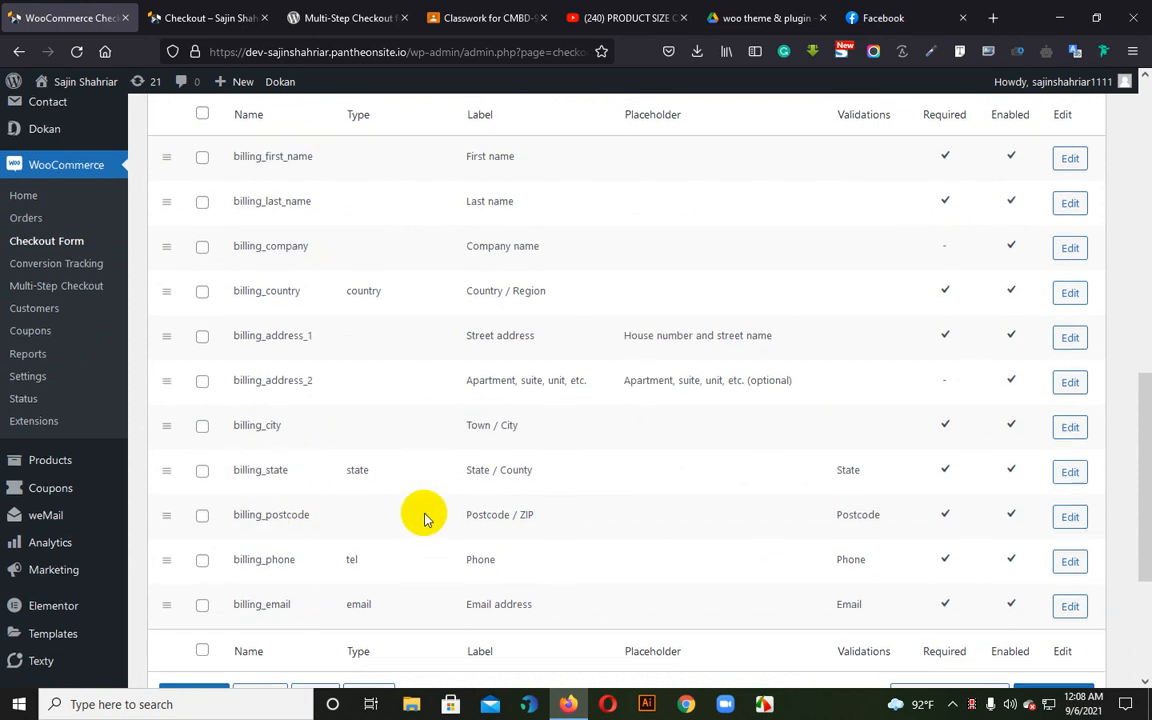
scroll(381, 462, up, 3)
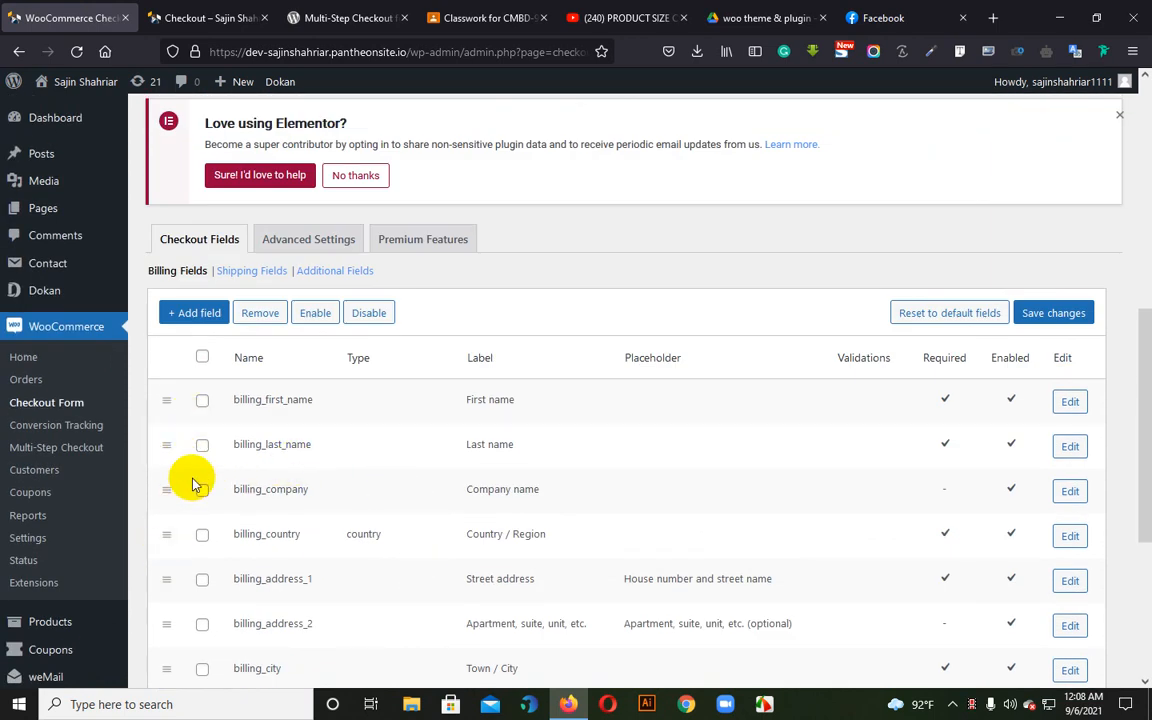
Reorder the billing fields so that street address, phone, country and city directly follow the last name
scroll(228, 515, down, 1)
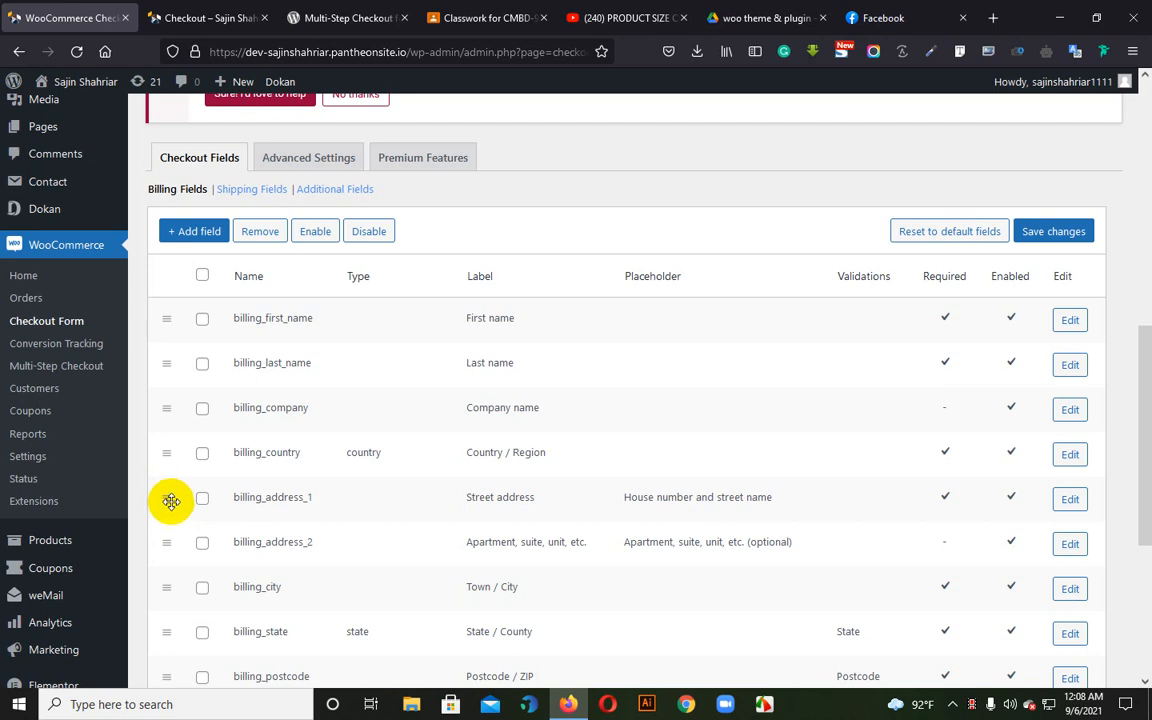
drag(169, 500, 164, 425)
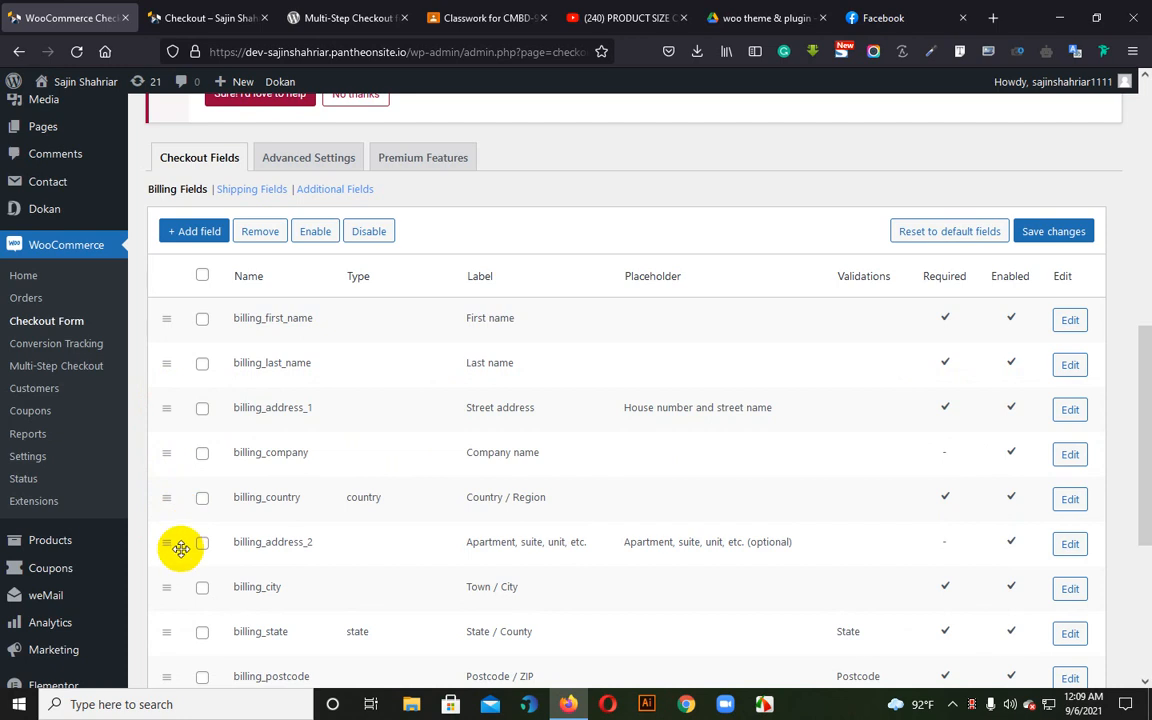
drag(165, 588, 170, 460)
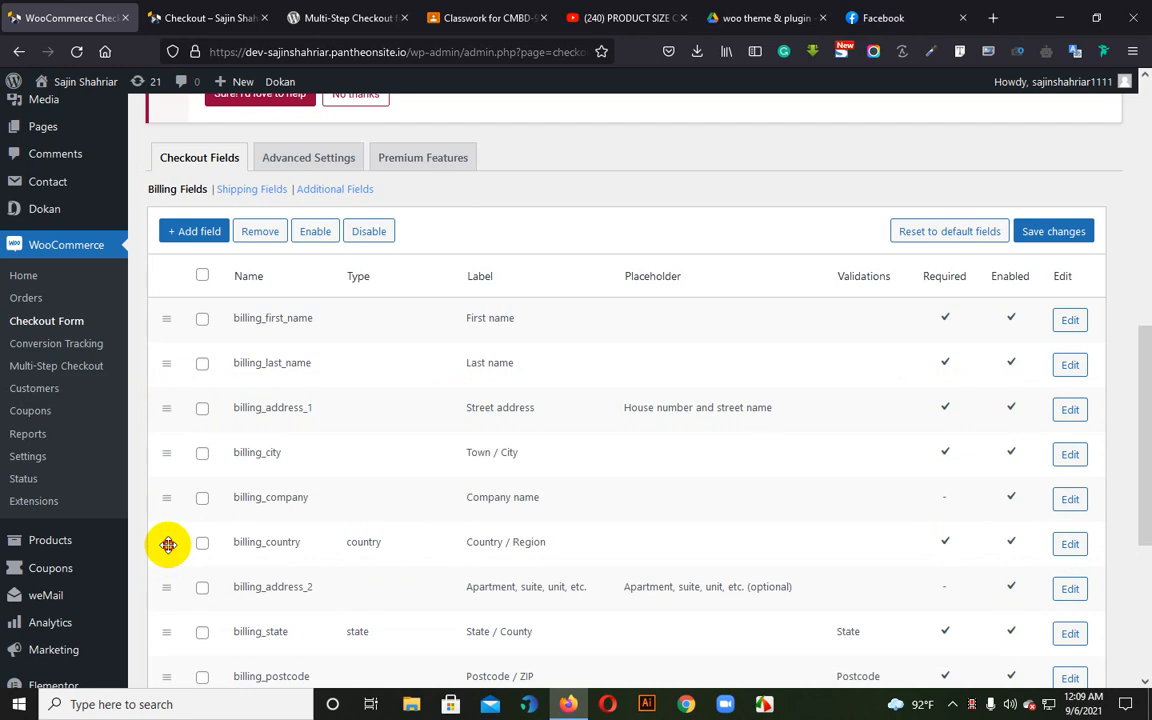
drag(168, 544, 174, 457)
scroll(290, 520, down, 1)
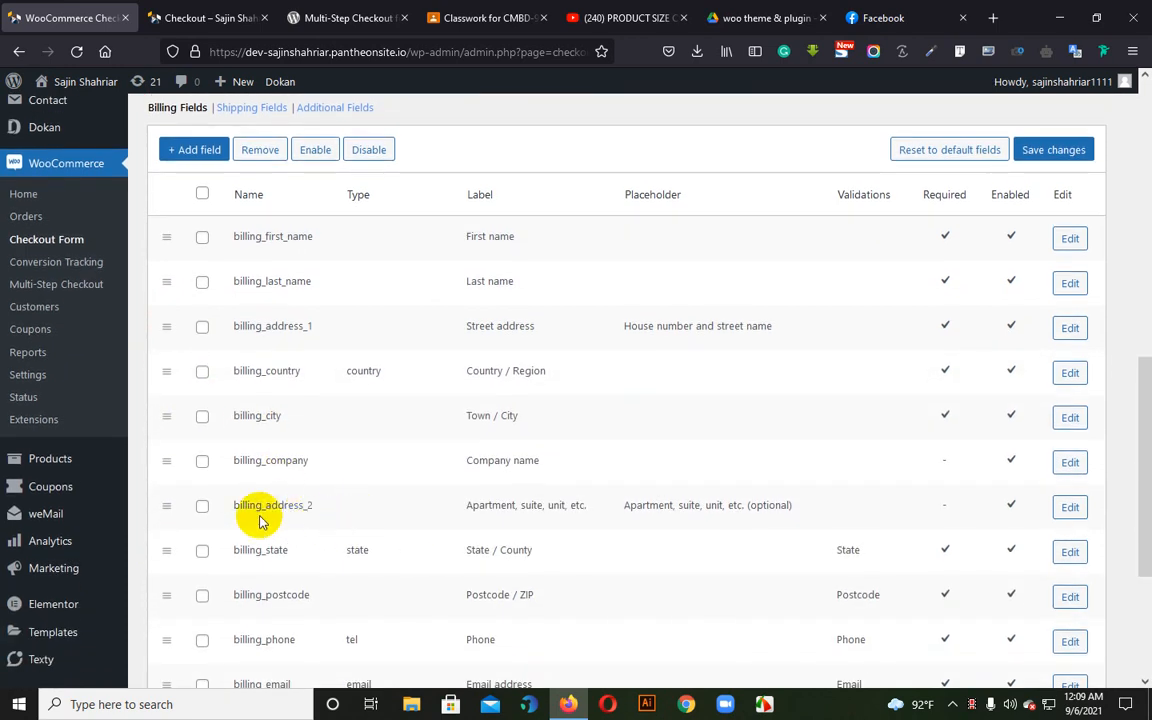
scroll(305, 545, down, 1)
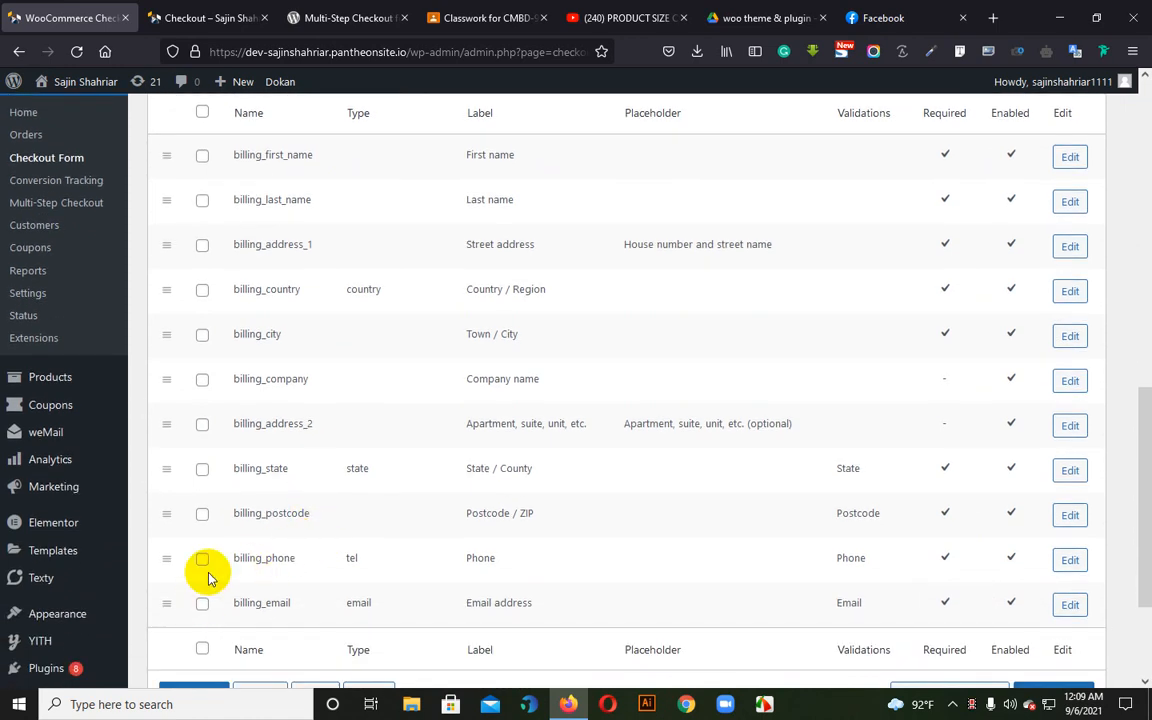
drag(158, 513, 183, 286)
scroll(465, 393, up, 3)
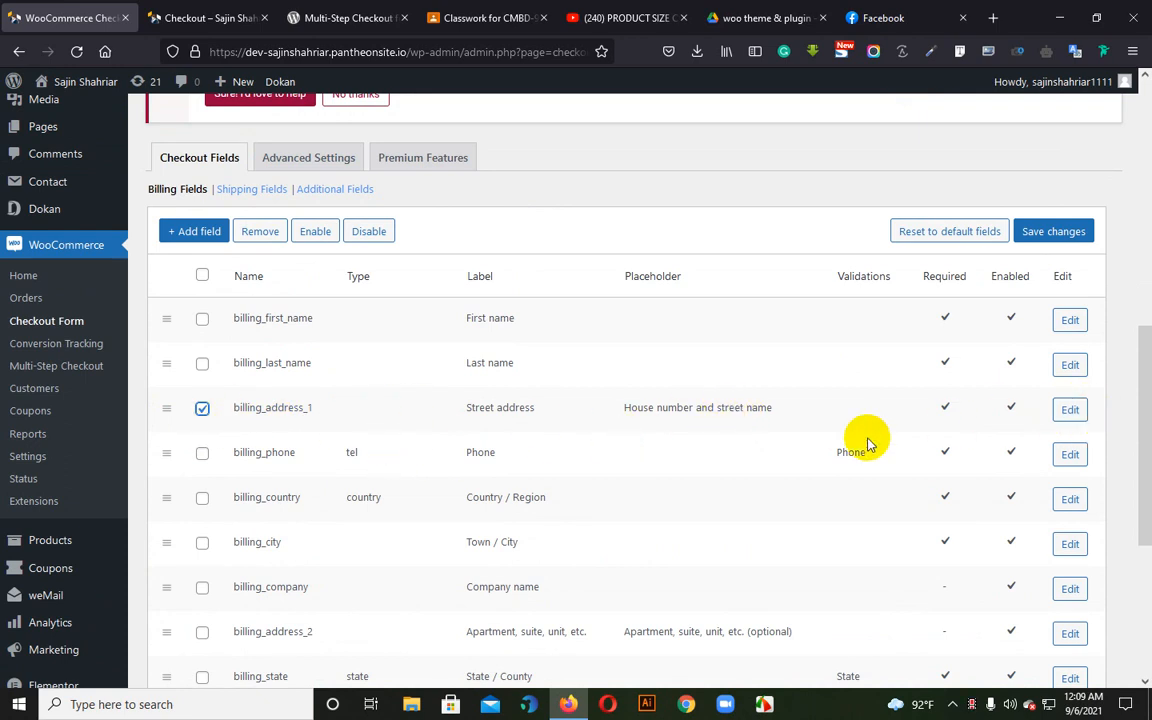
Edit the billing_address_1 field to be neither required nor enabled, and save the field
click(1075, 411)
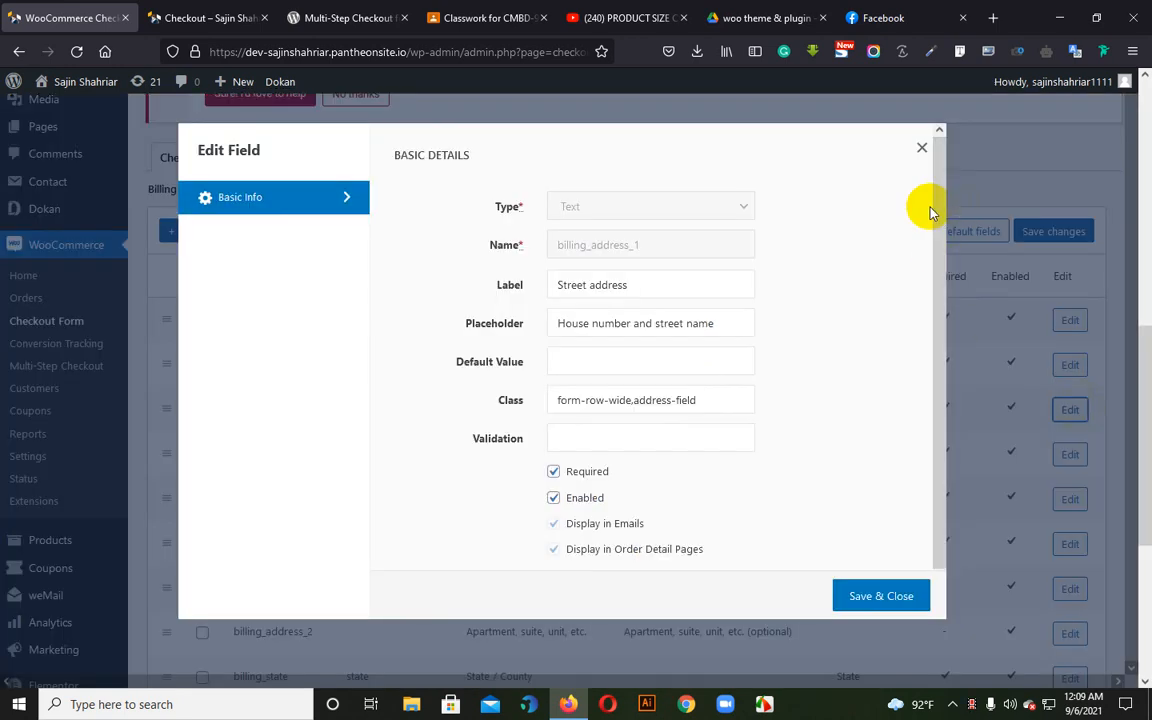
click(555, 499)
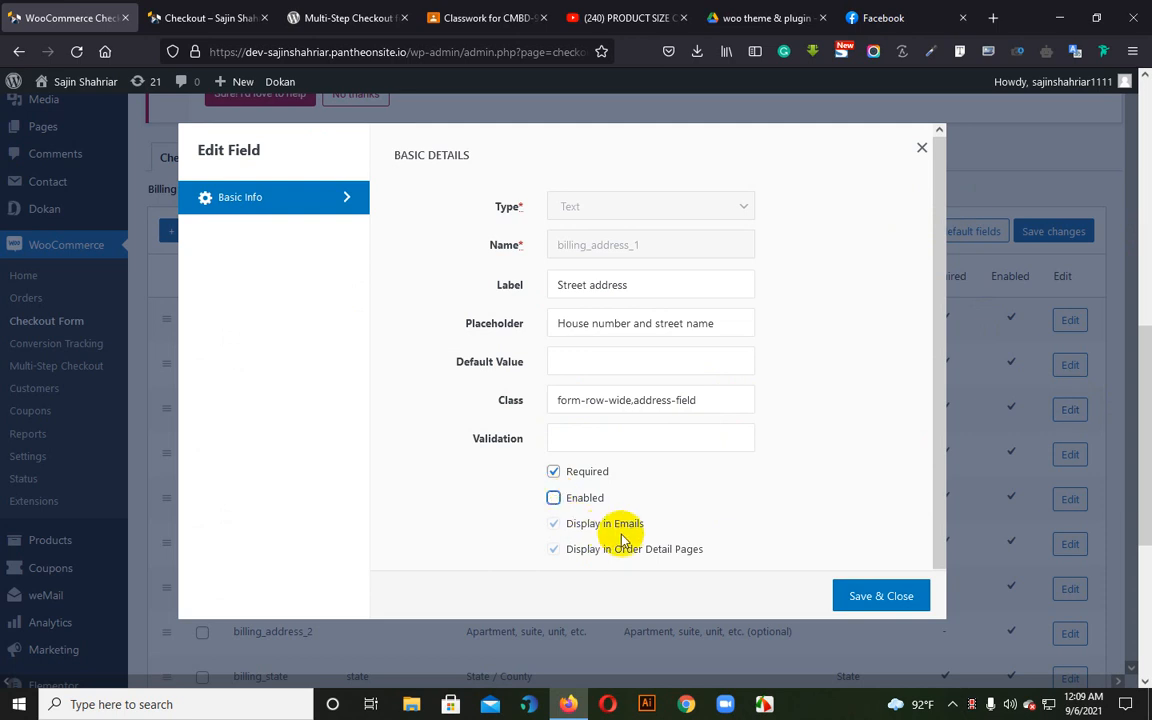
click(840, 600)
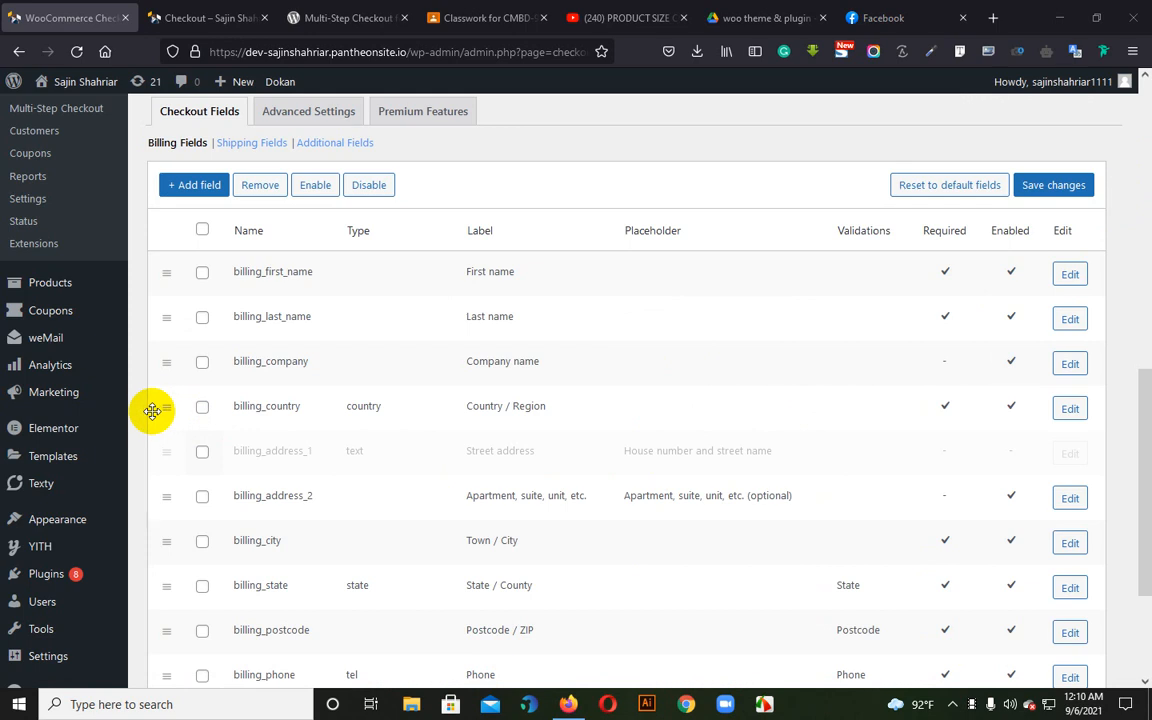
Re-enable the billing_address_1 street address field, then remove it and save the checkout field changes
click(203, 411)
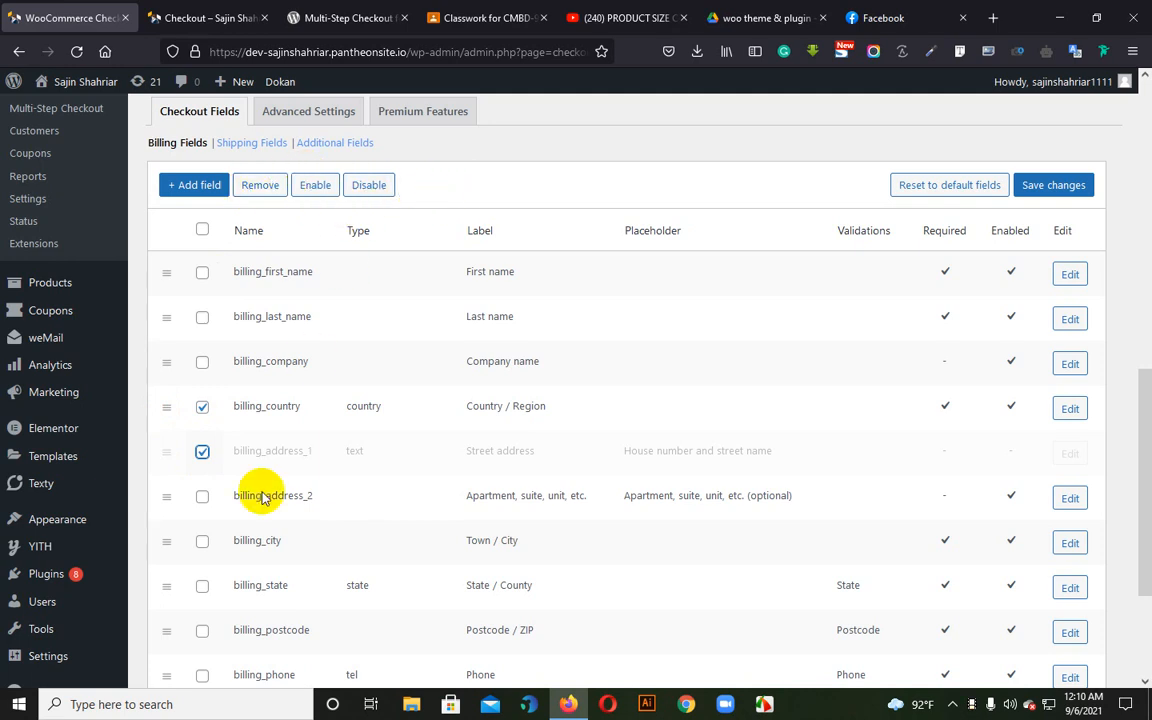
click(203, 451)
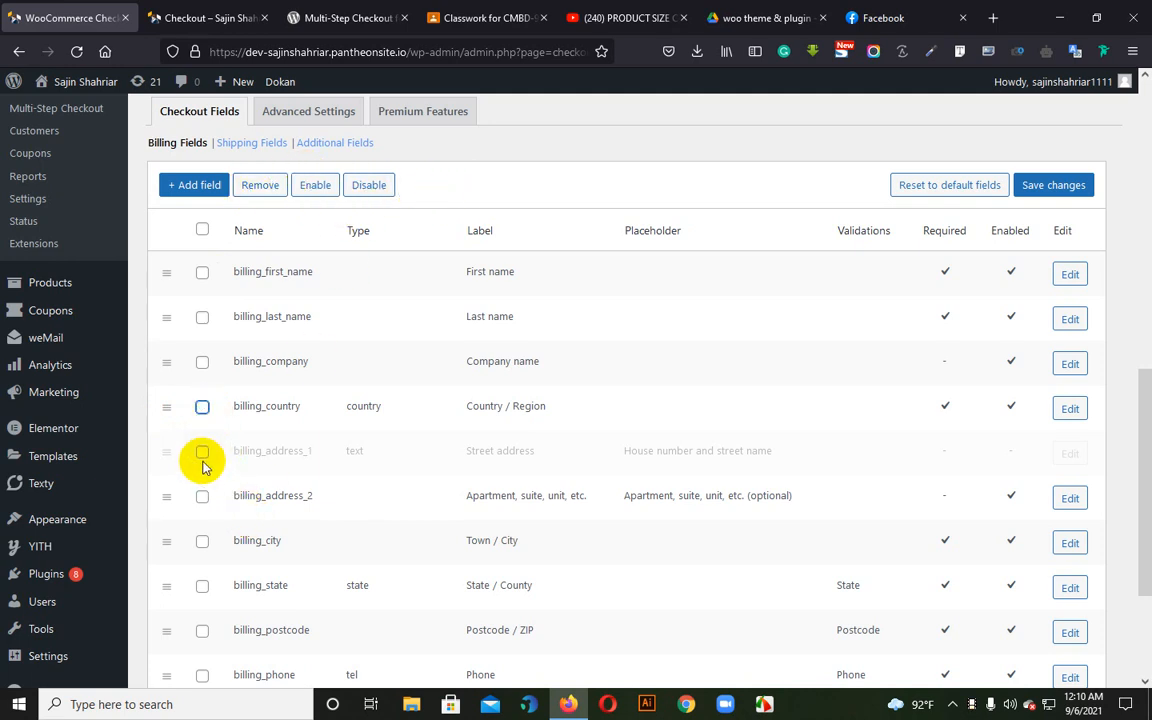
click(312, 184)
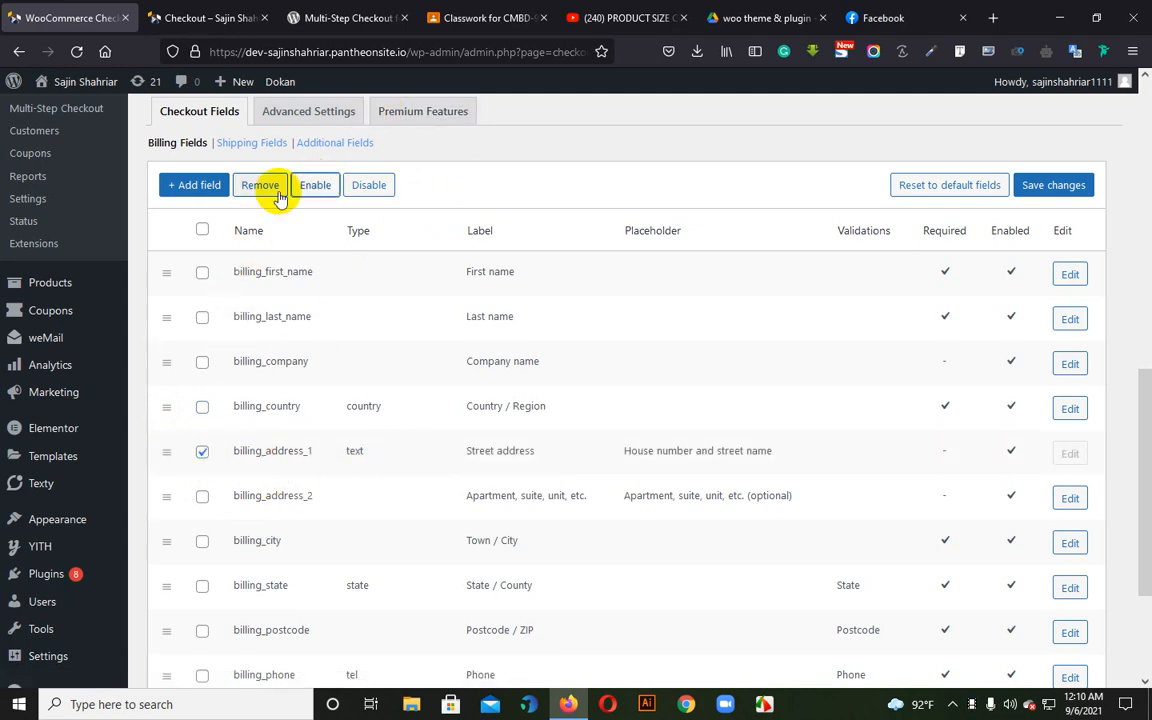
click(272, 187)
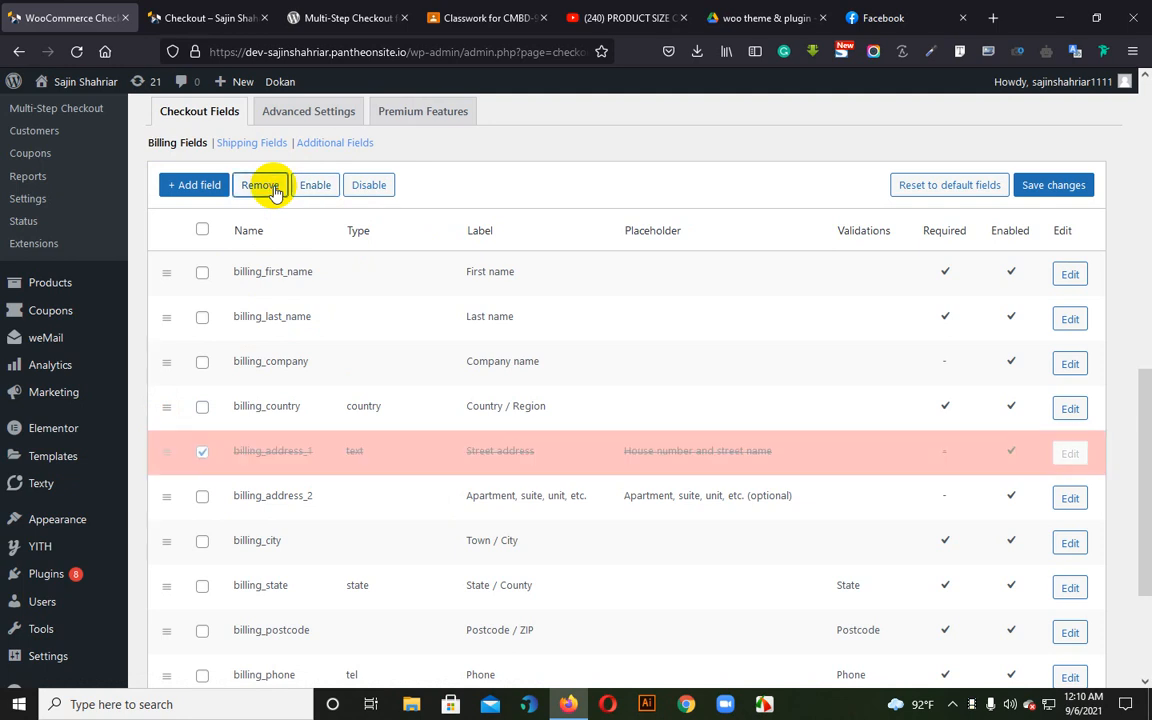
click(1050, 187)
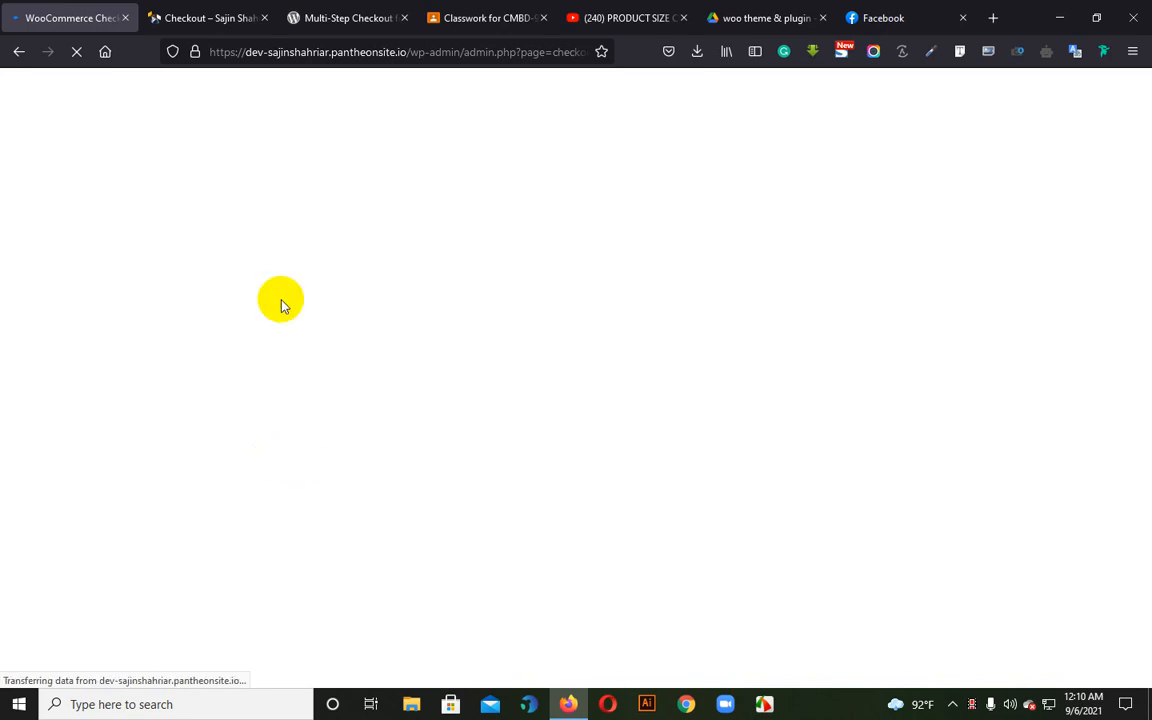
Switch to the store's checkout page, reload it and view the updated billing details form
click(273, 10)
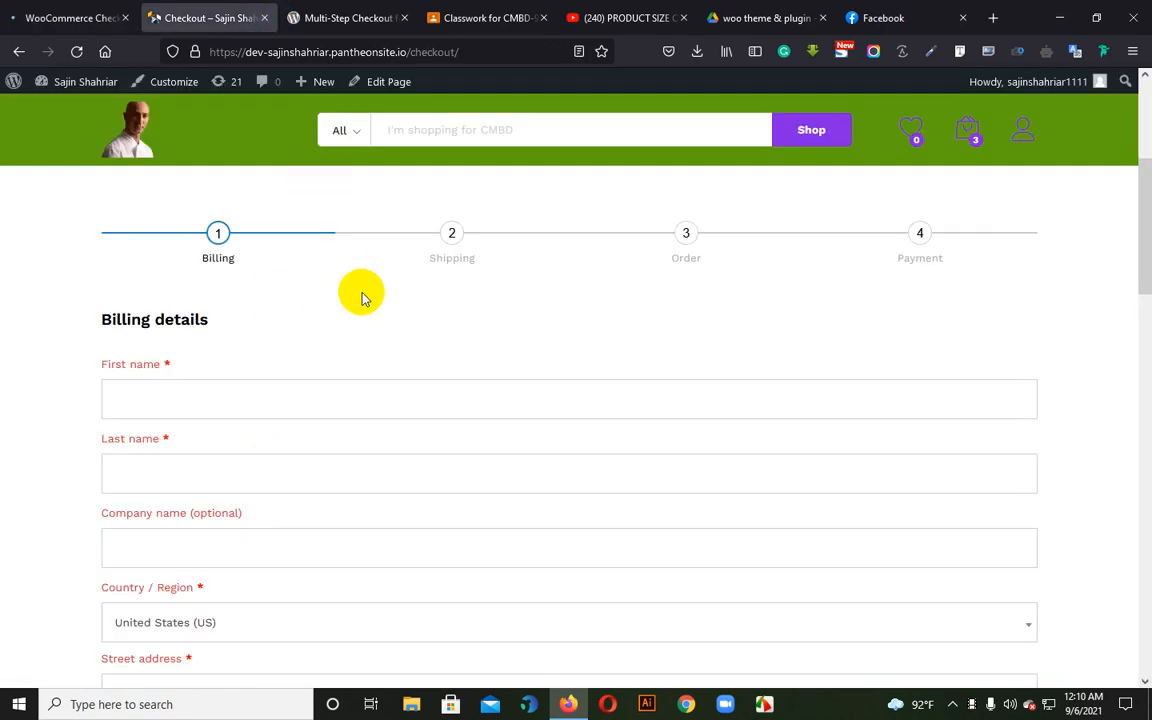
click(75, 55)
scroll(463, 380, down, 5)
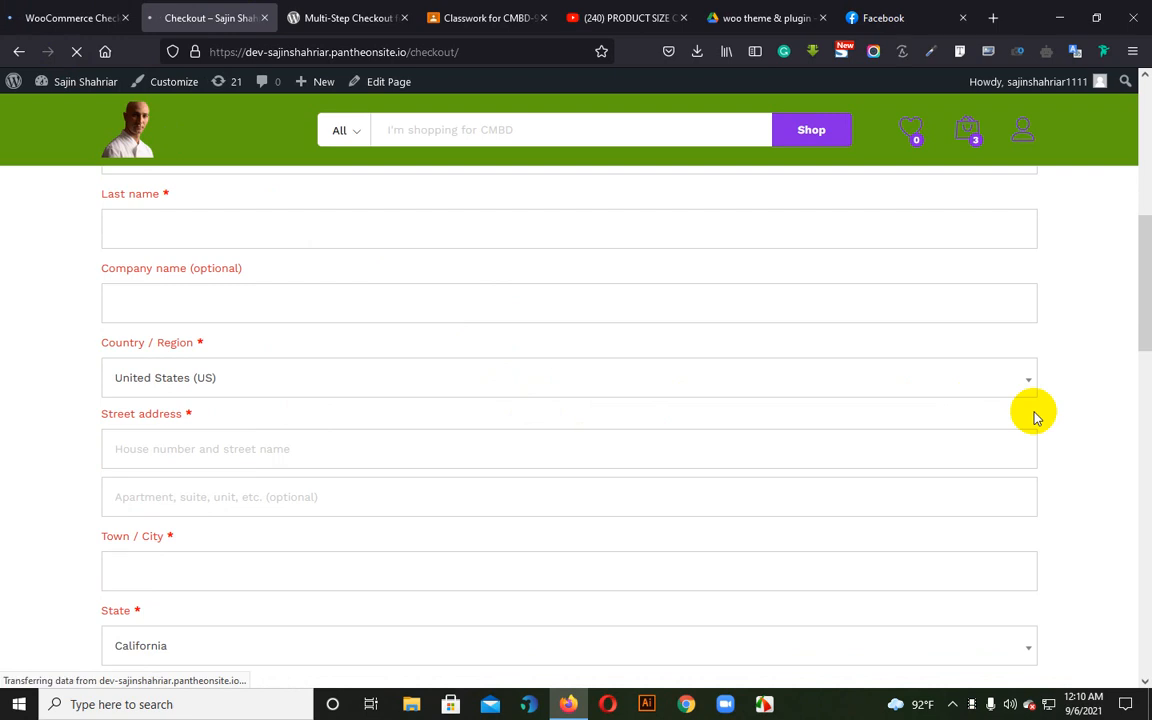
scroll(1049, 404, down, 1)
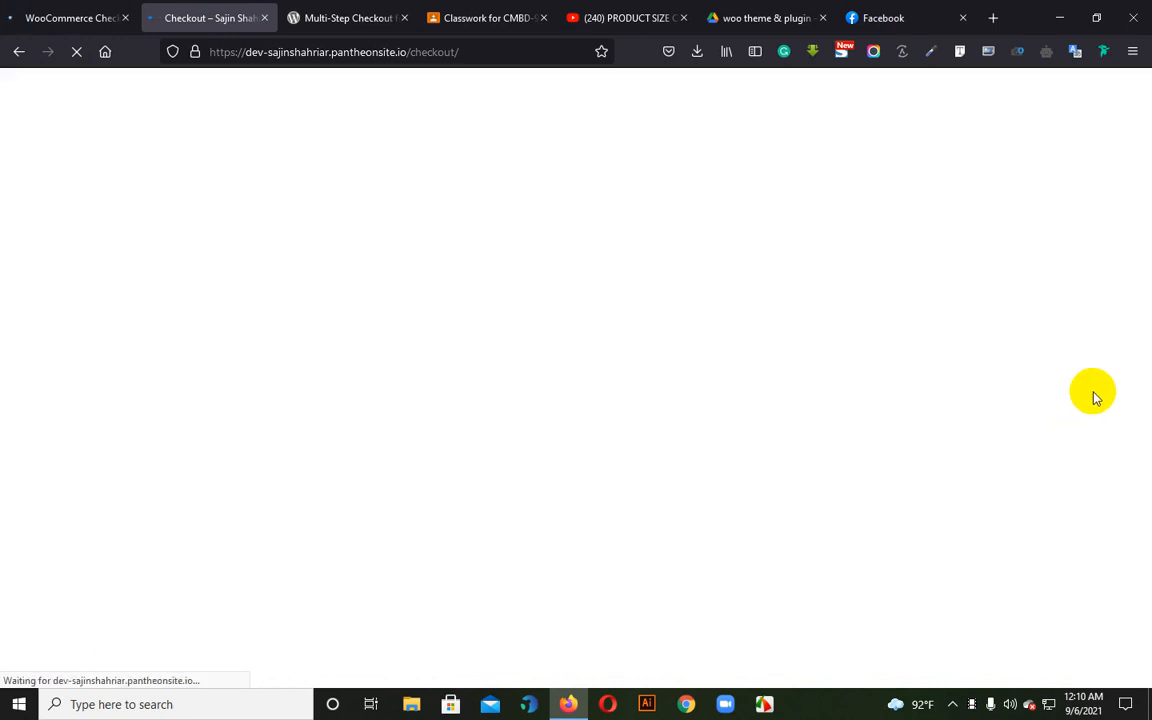
scroll(509, 386, down, 5)
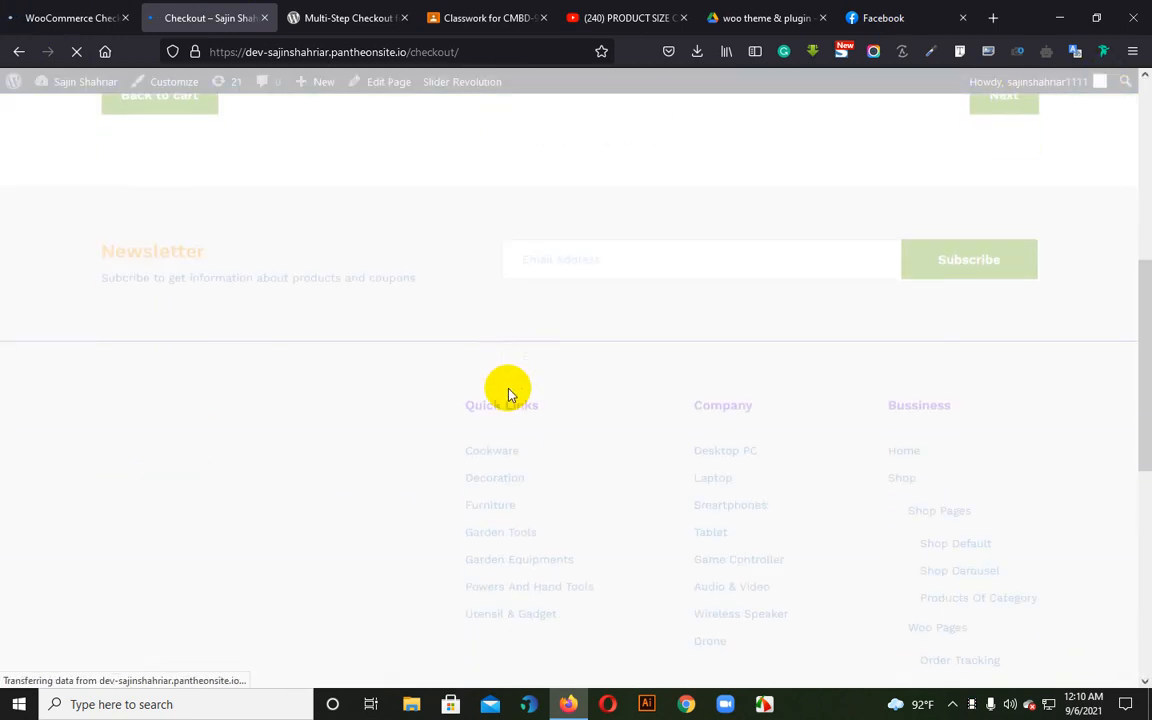
scroll(507, 393, up, 3)
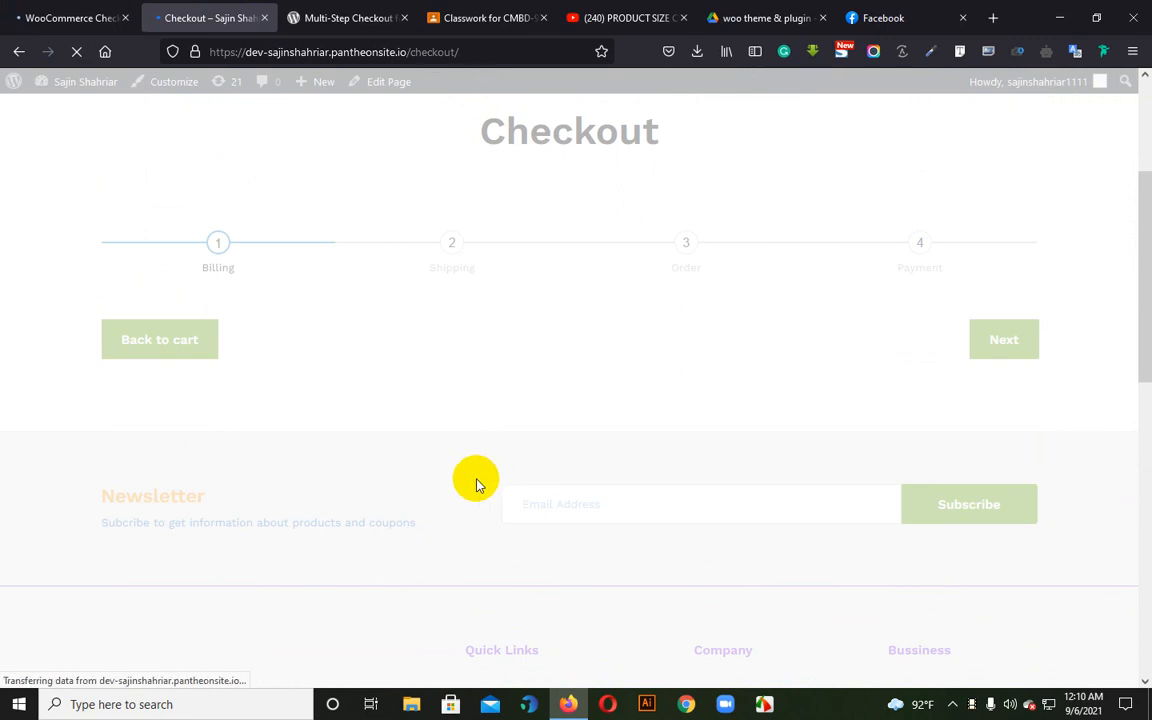
scroll(530, 537, down, 2)
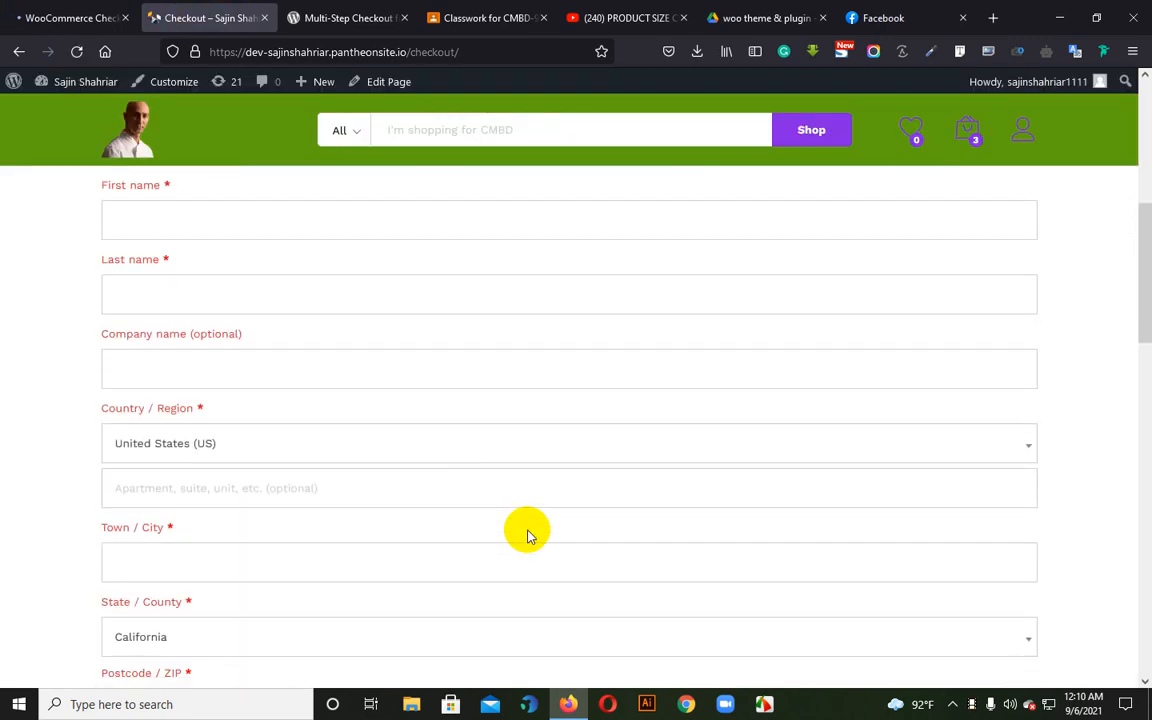
Check the billing details form for the removed street address, around the country, apartment, town and state fields
scroll(530, 537, down, 2)
scroll(527, 524, up, 2)
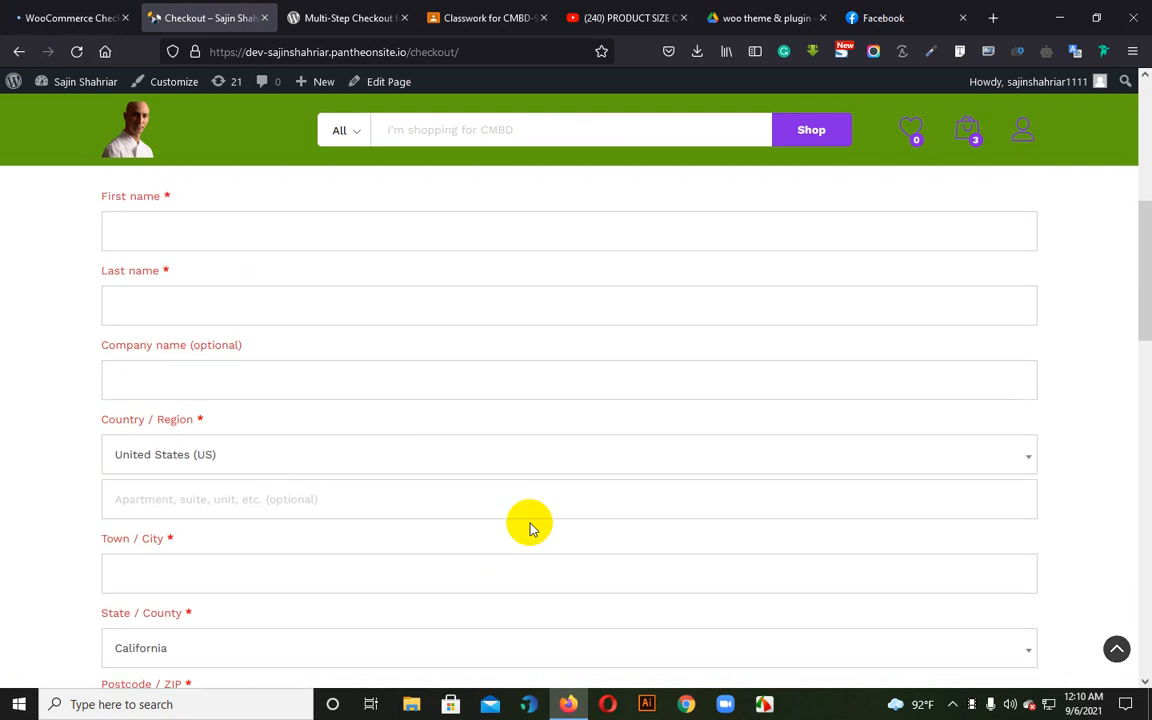
scroll(260, 360, up, 1)
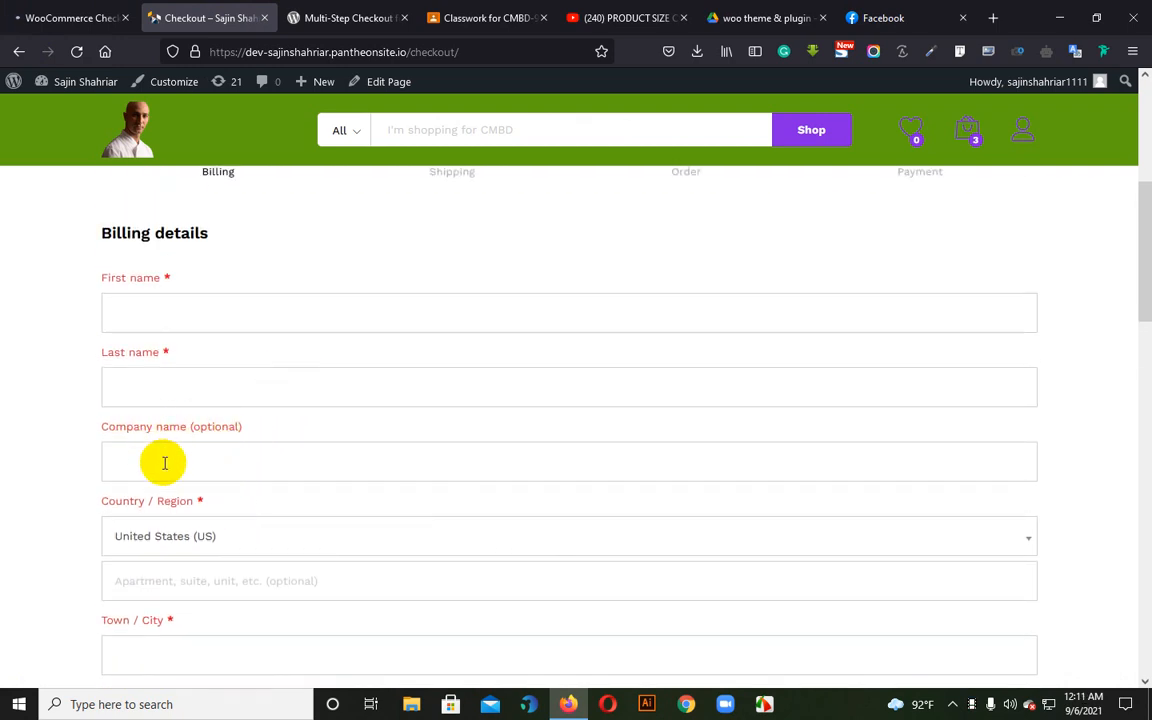
click(262, 535)
click(296, 578)
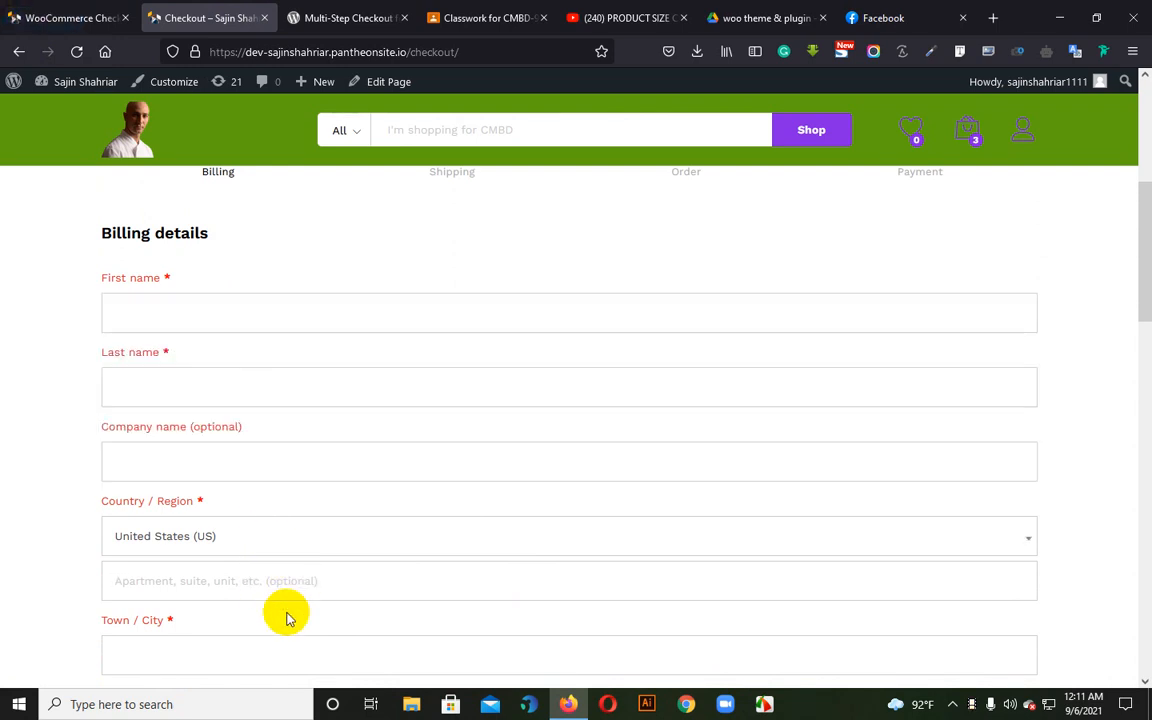
scroll(279, 617, down, 1)
scroll(280, 617, down, 2)
click(190, 494)
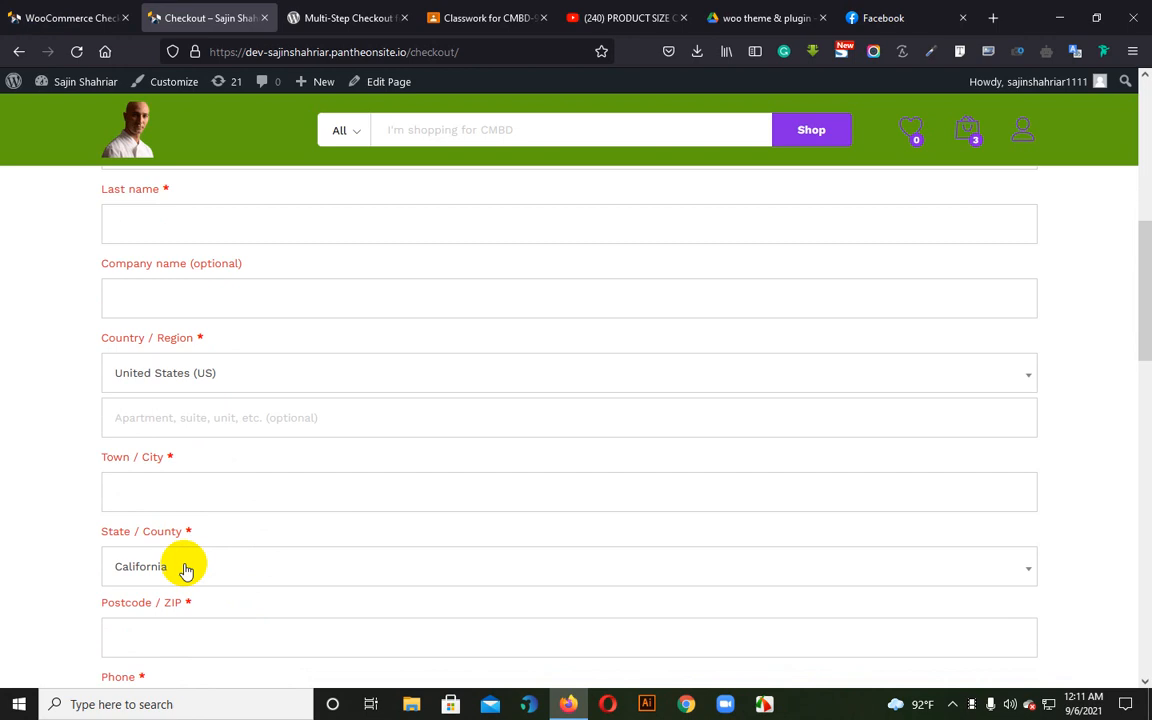
Review the Town / City, state, postcode and phone fields further down the billing details form
click(185, 566)
click(176, 509)
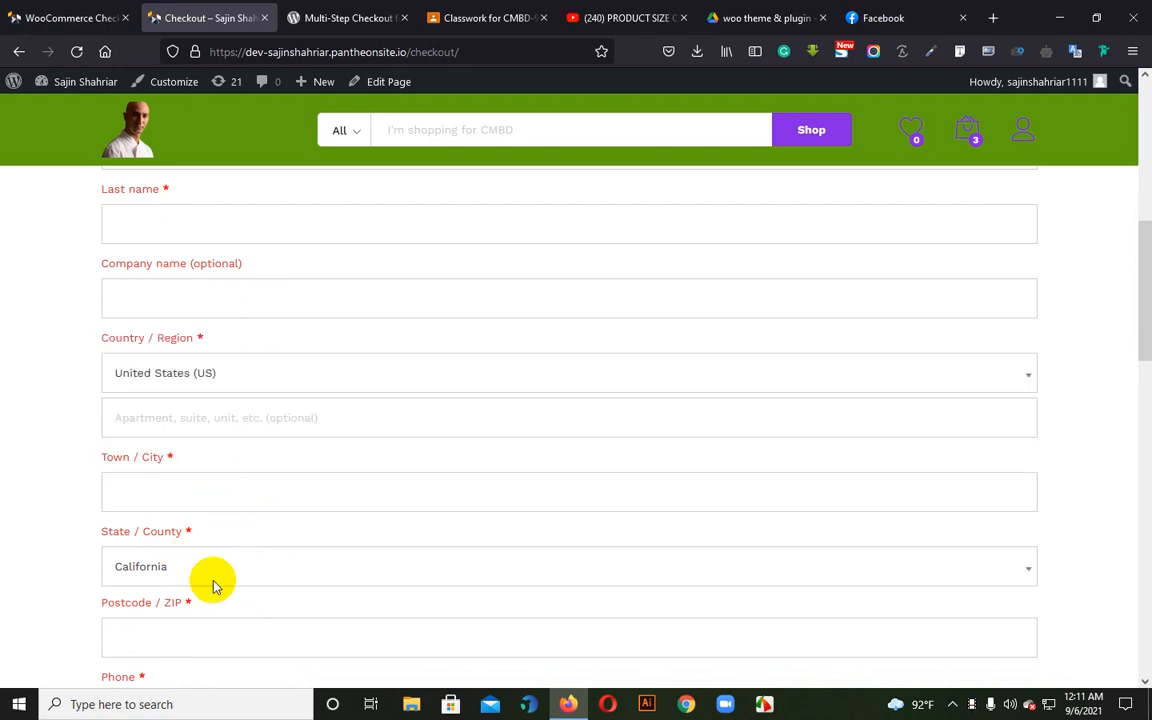
scroll(239, 586, down, 2)
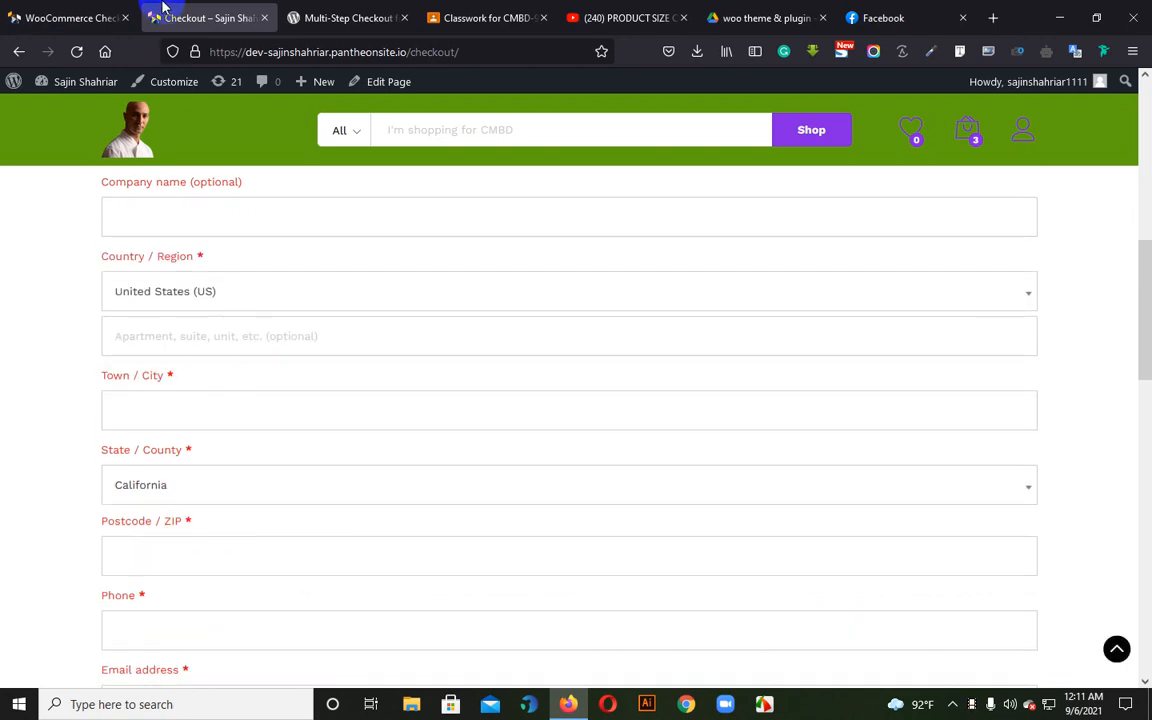
Return to the checkout field editor, move the billing_city field to the top of the billing fields list and save the changes
click(110, 17)
scroll(453, 515, down, 10)
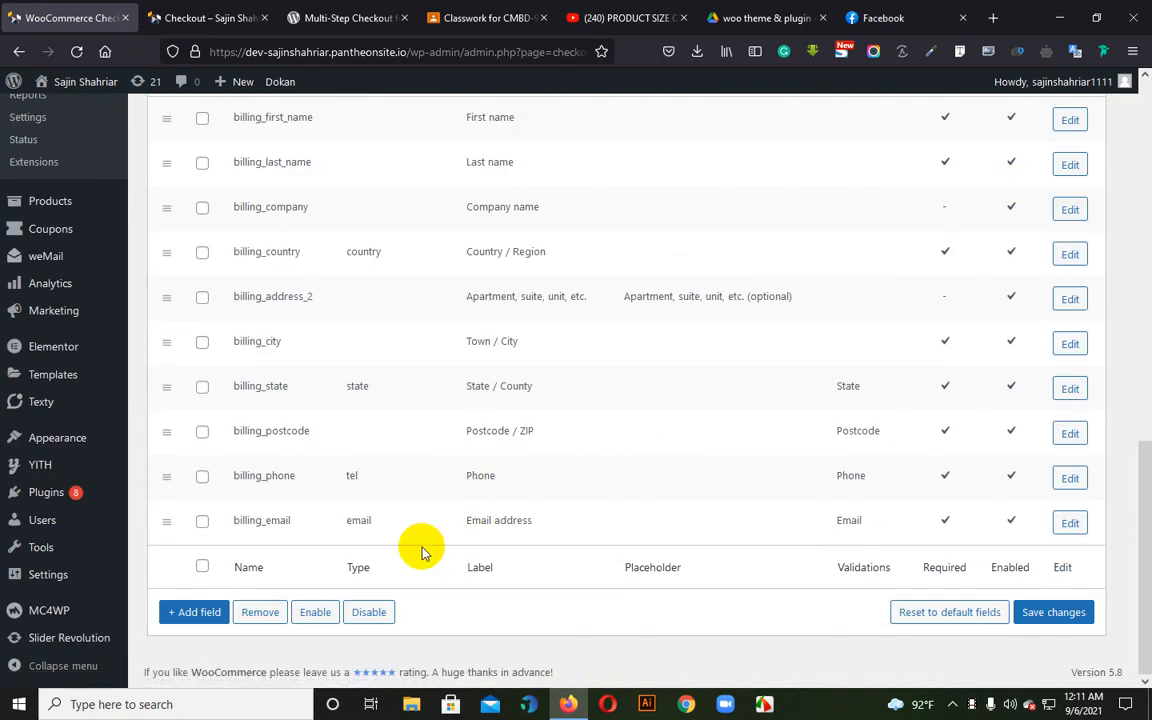
scroll(391, 500, up, 2)
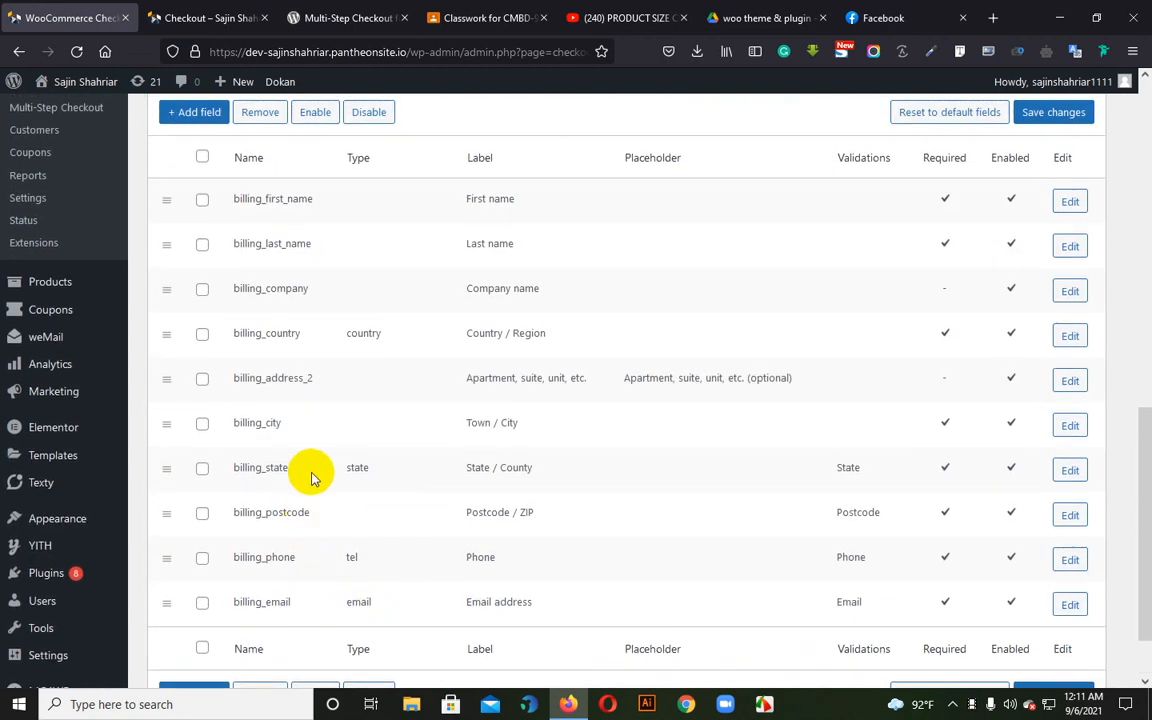
scroll(324, 458, up, 2)
scroll(365, 530, down, 2)
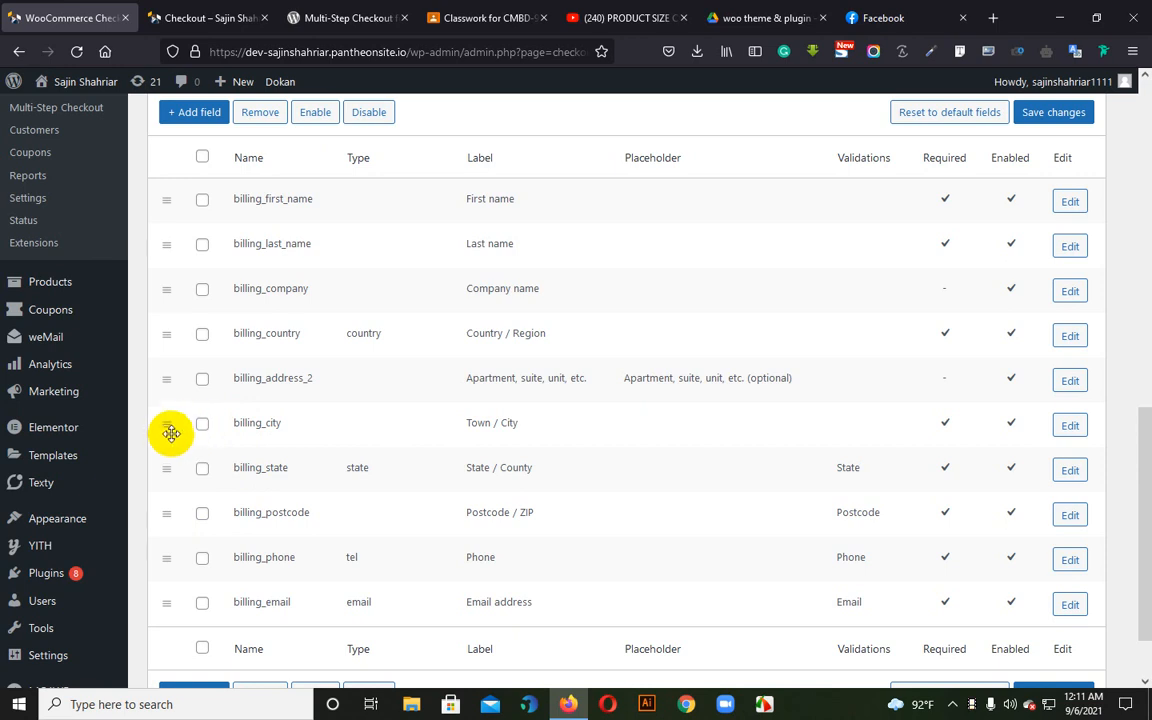
drag(169, 430, 190, 196)
click(1053, 112)
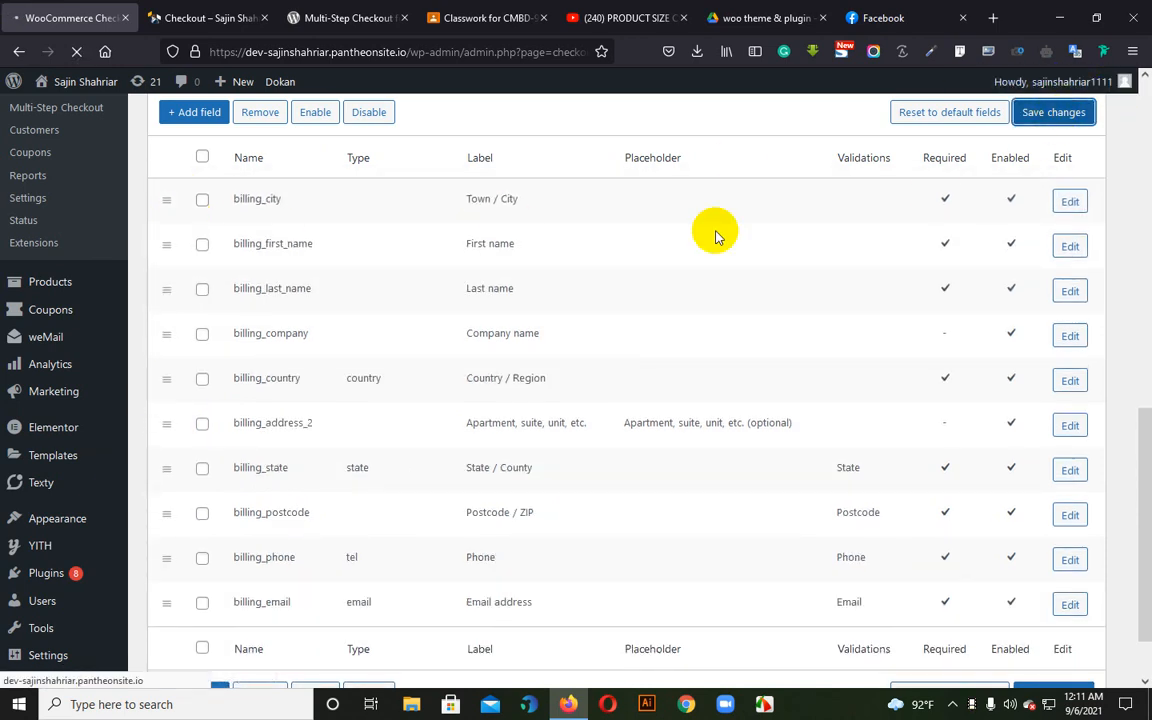
Reload the store's checkout page and check where the Town / City field sits in the billing details form
click(224, 15)
click(66, 51)
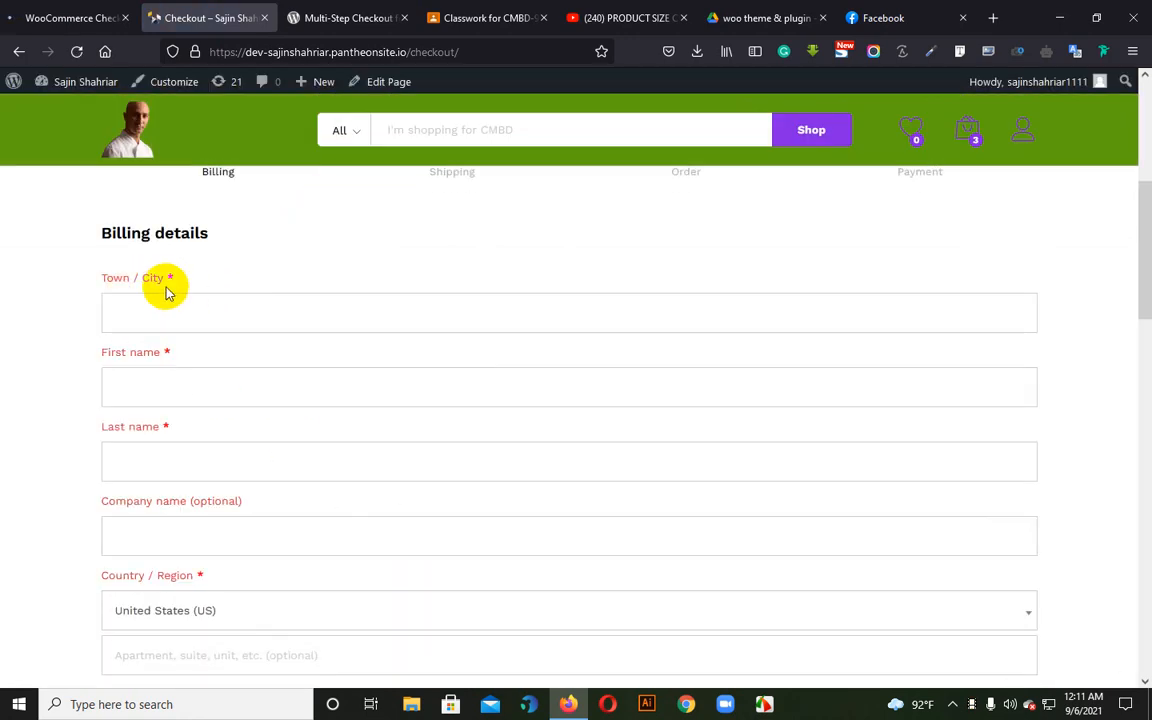
click(46, 9)
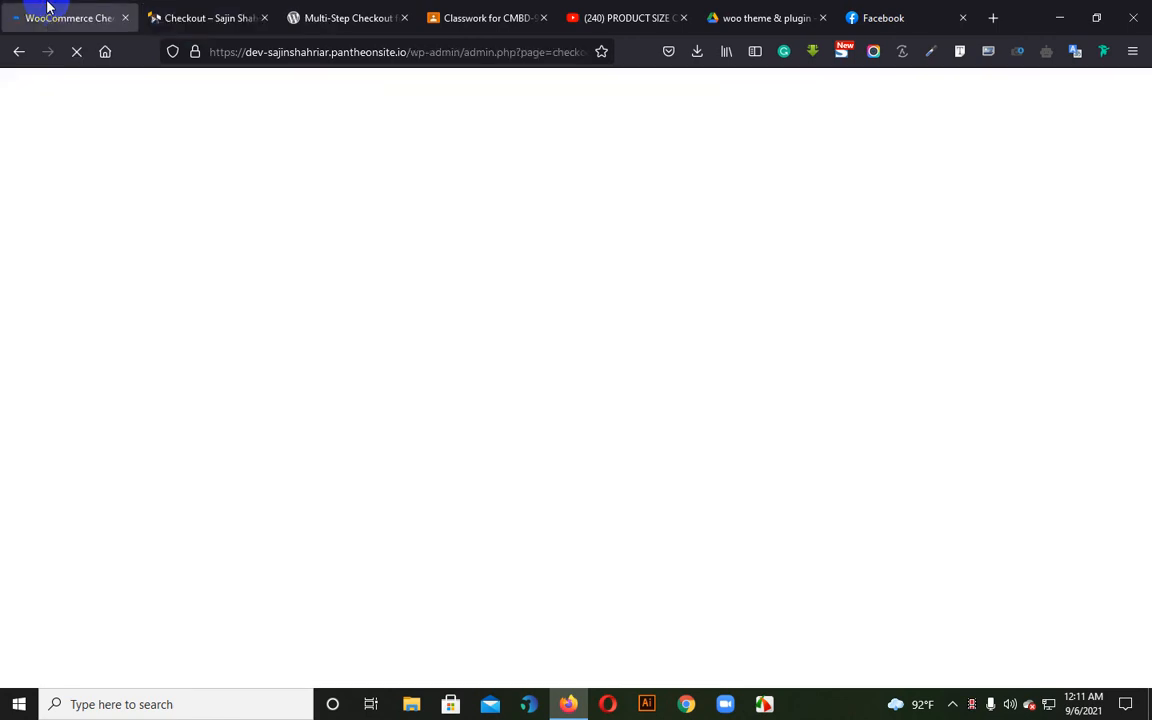
click(188, 8)
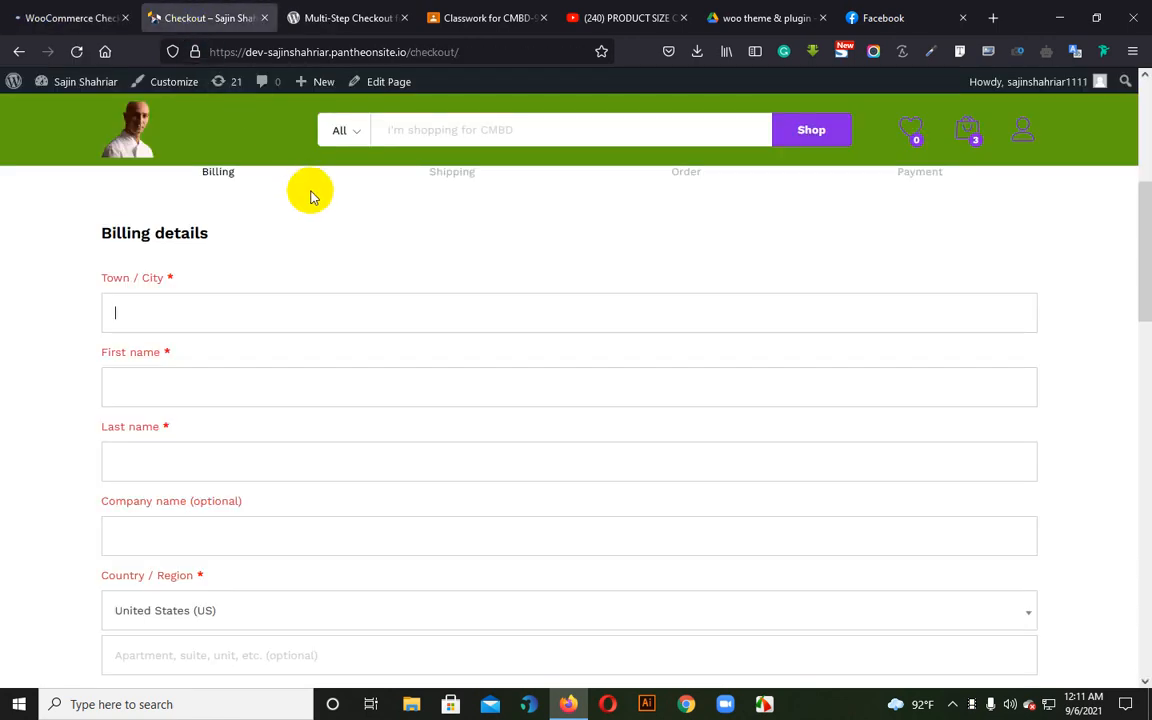
click(4, 10)
click(172, 8)
Go back to the billing fields list, view the billing_first_name field's basic details and close them
click(64, 6)
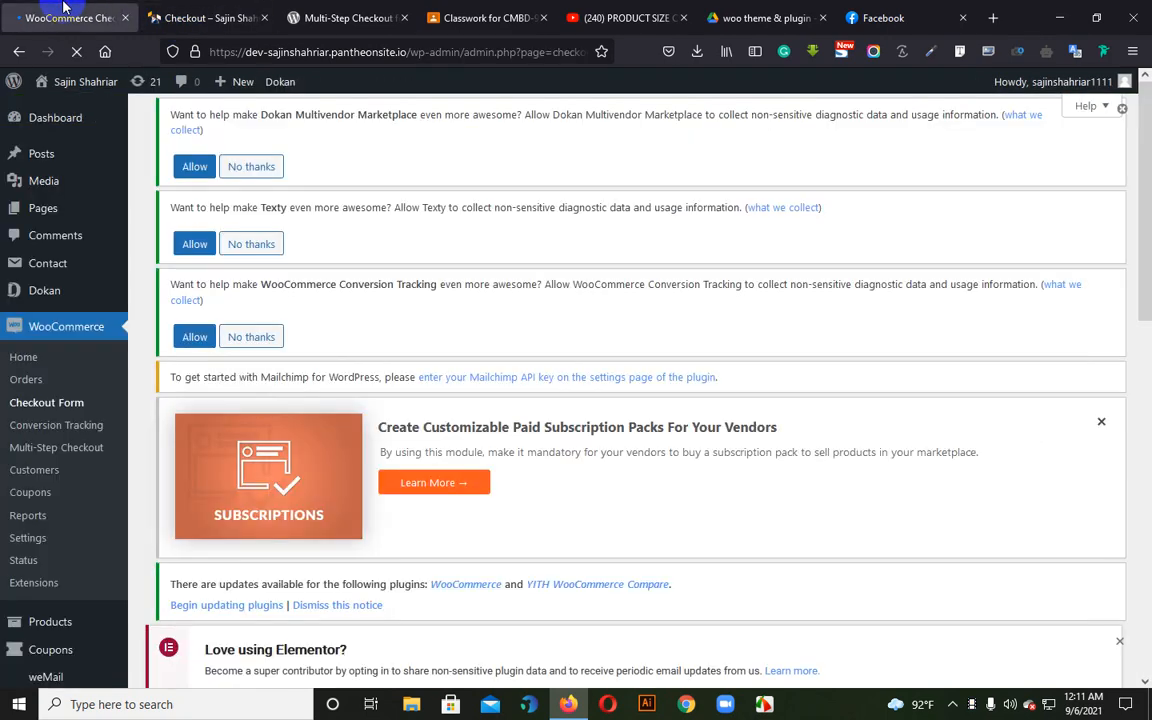
scroll(377, 473, down, 4)
scroll(377, 473, down, 3)
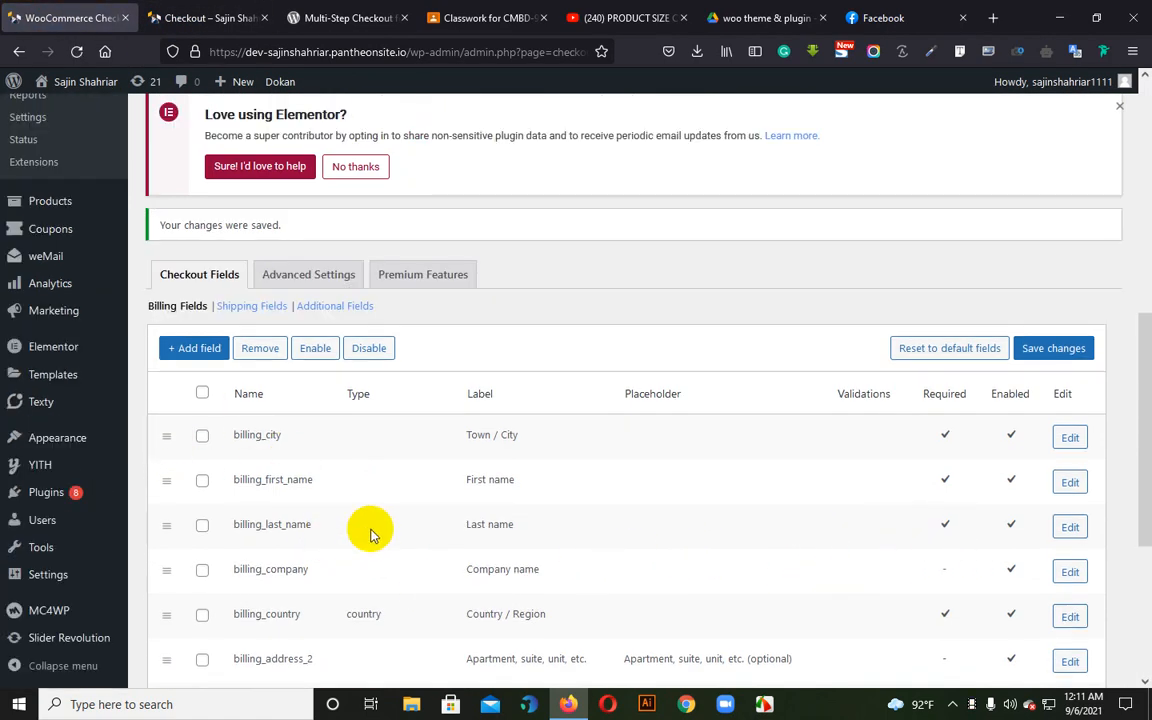
scroll(375, 535, down, 1)
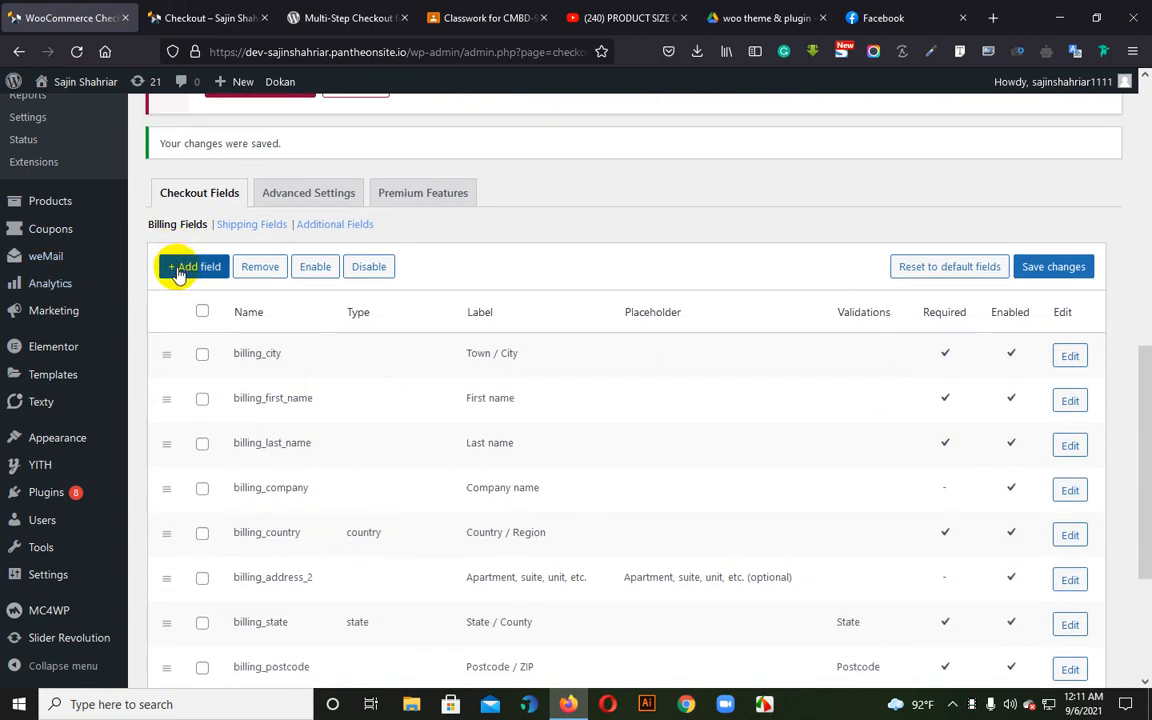
scroll(318, 480, down, 2)
scroll(1010, 365, up, 1)
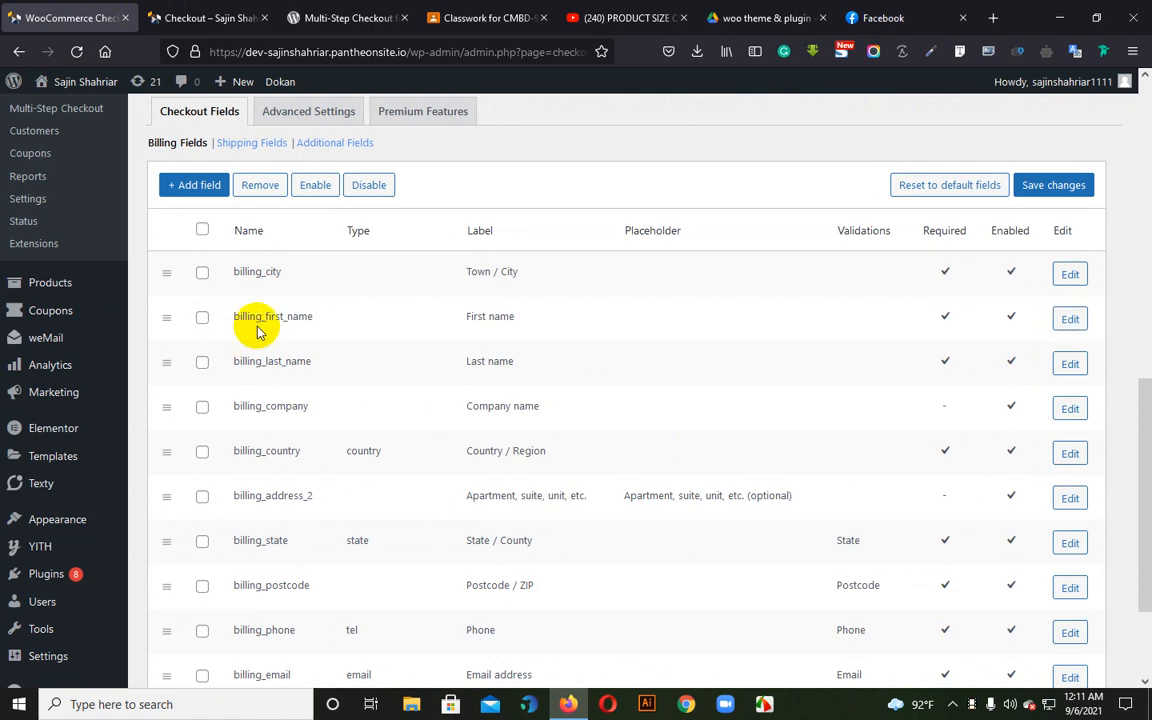
drag(242, 318, 440, 328)
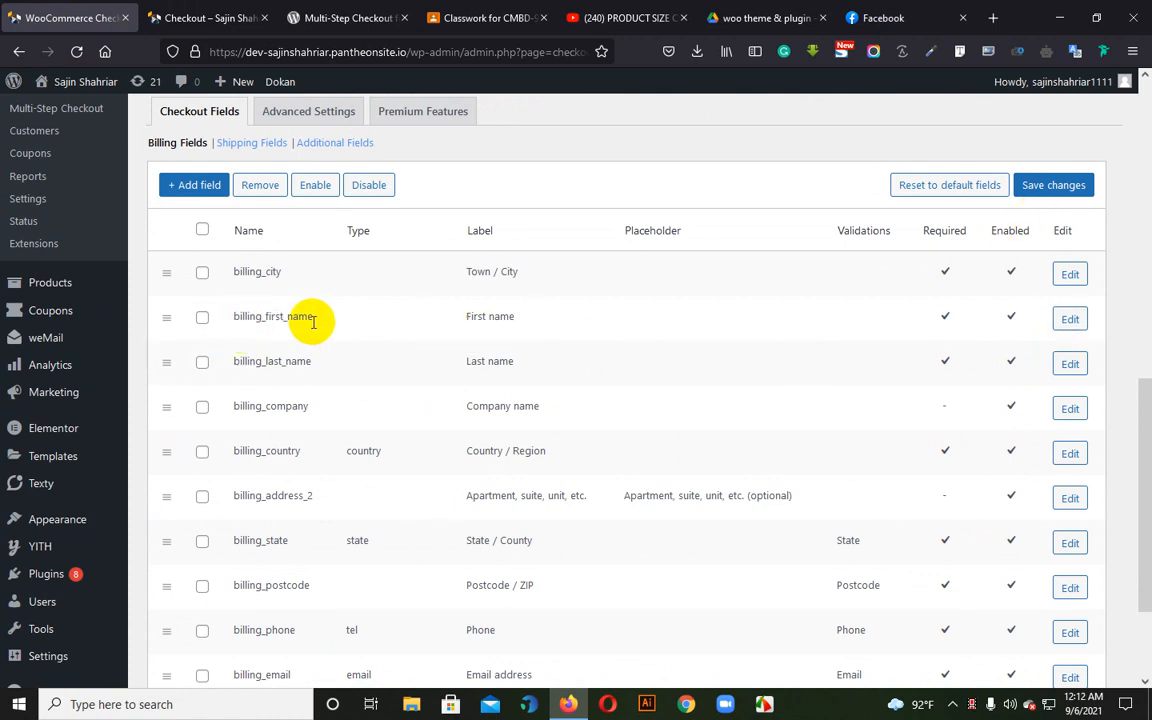
click(1064, 321)
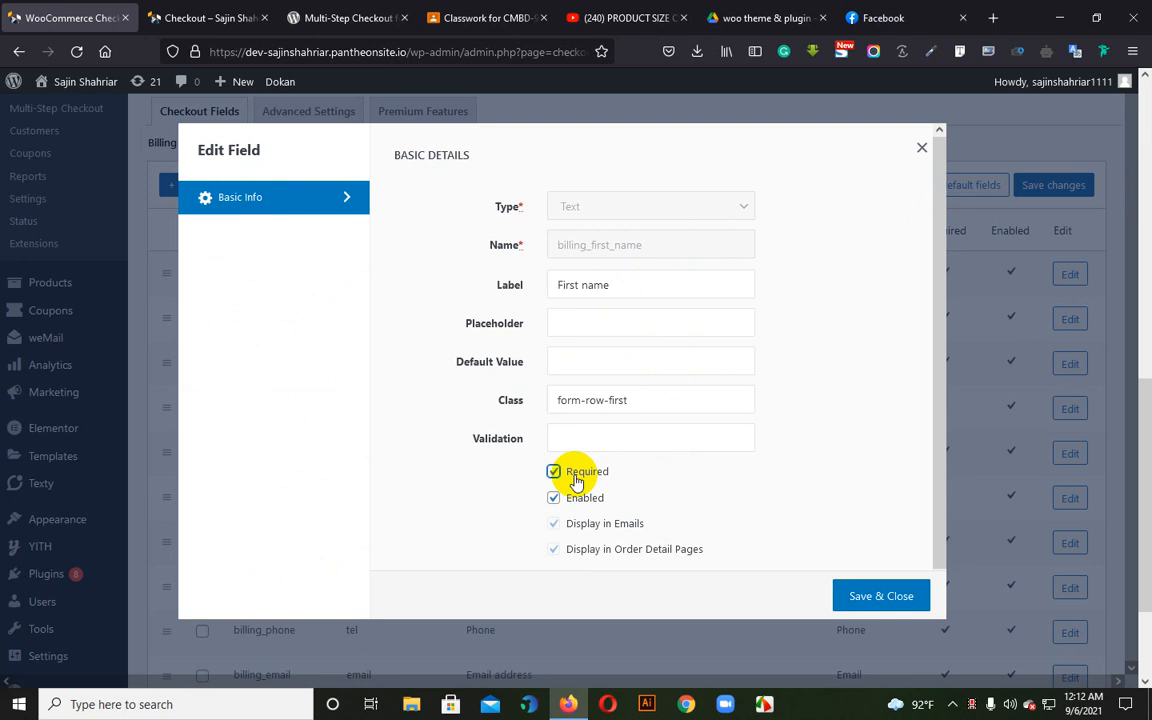
click(928, 149)
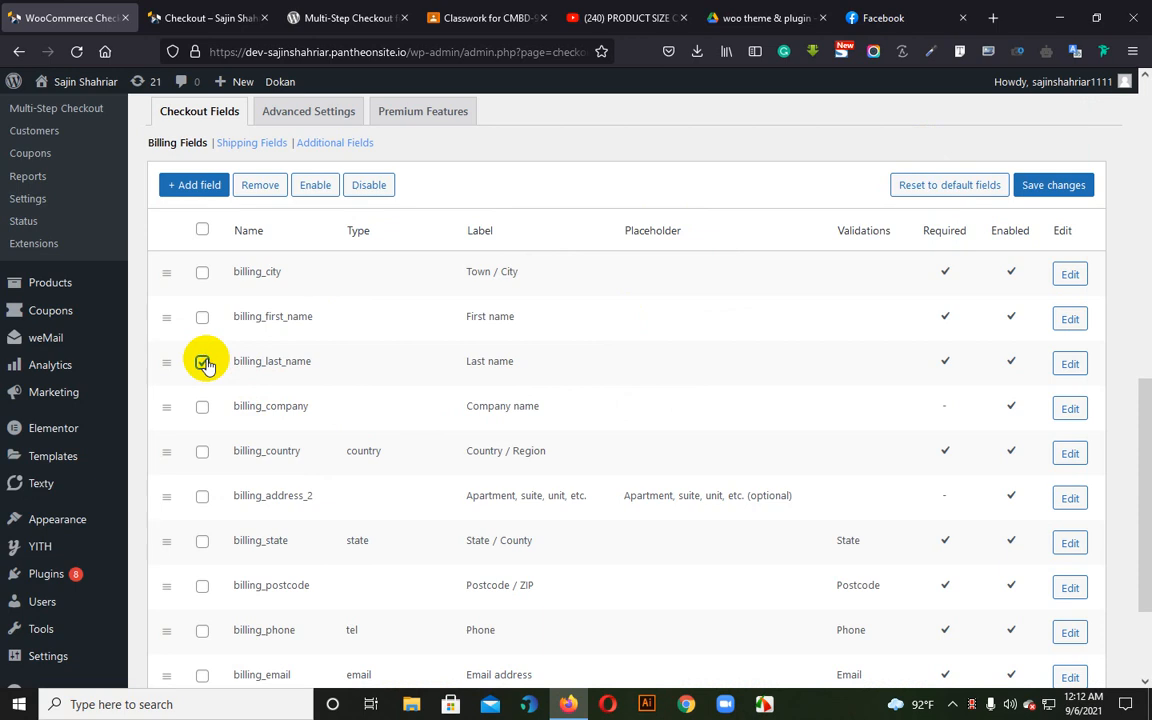
click(201, 364)
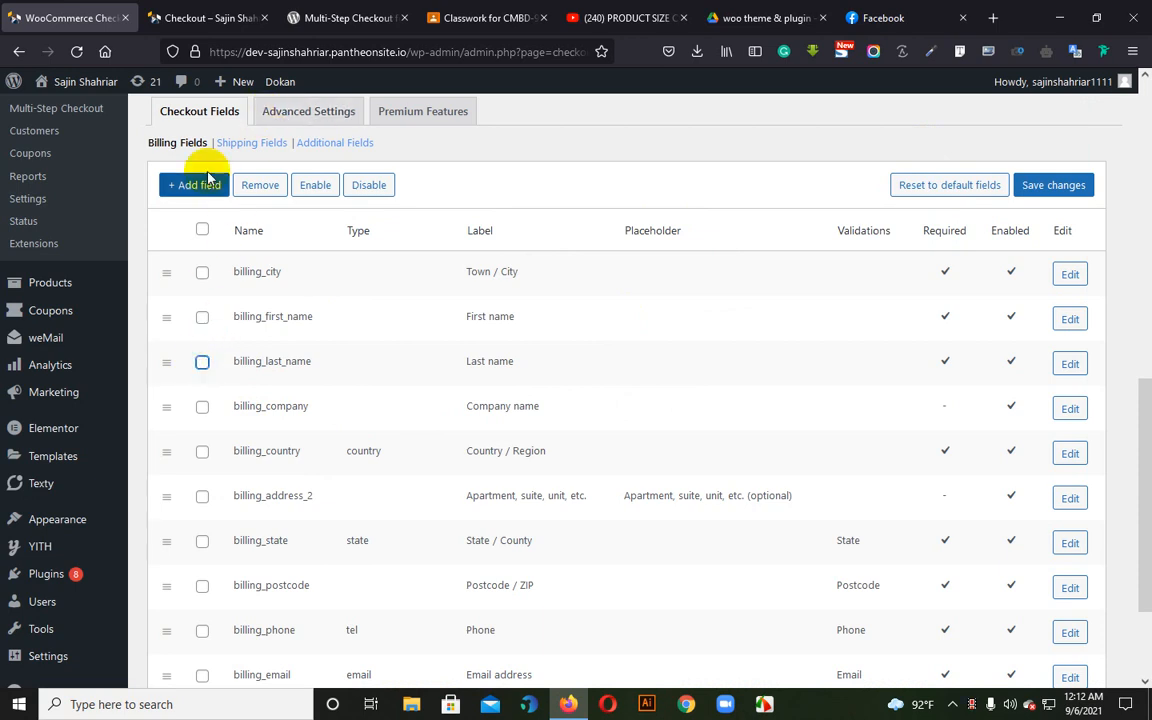
Start a new billing field and choose Text as its type
click(193, 192)
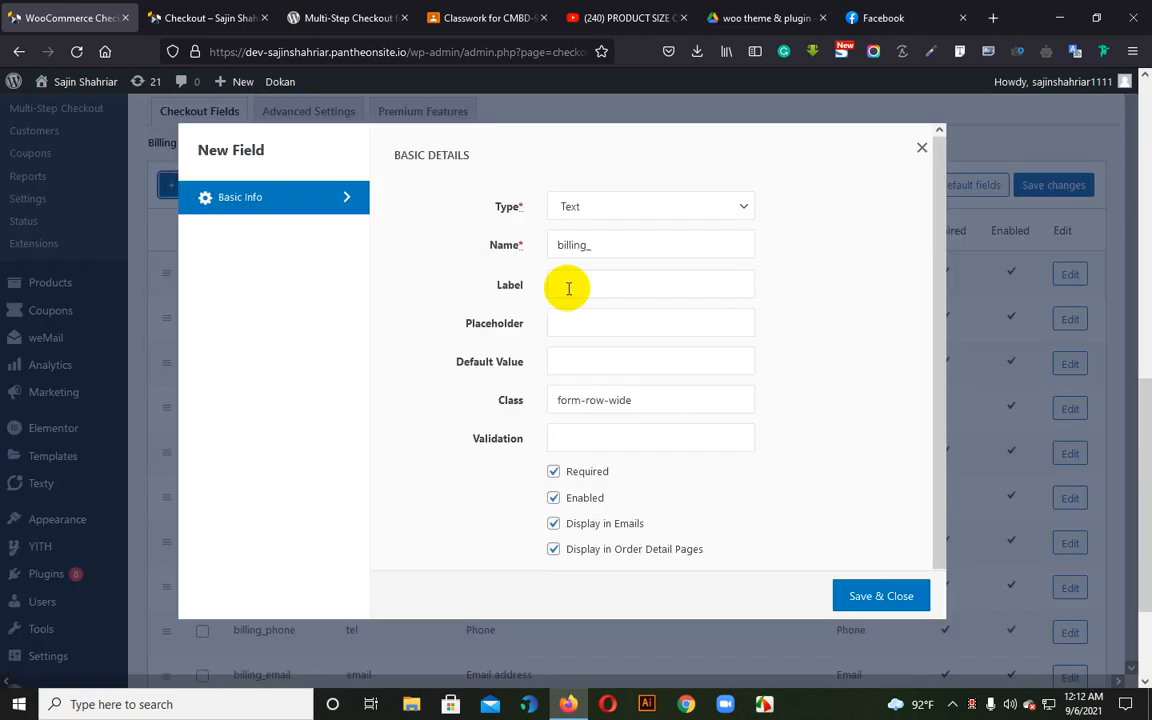
click(595, 216)
click(595, 216)
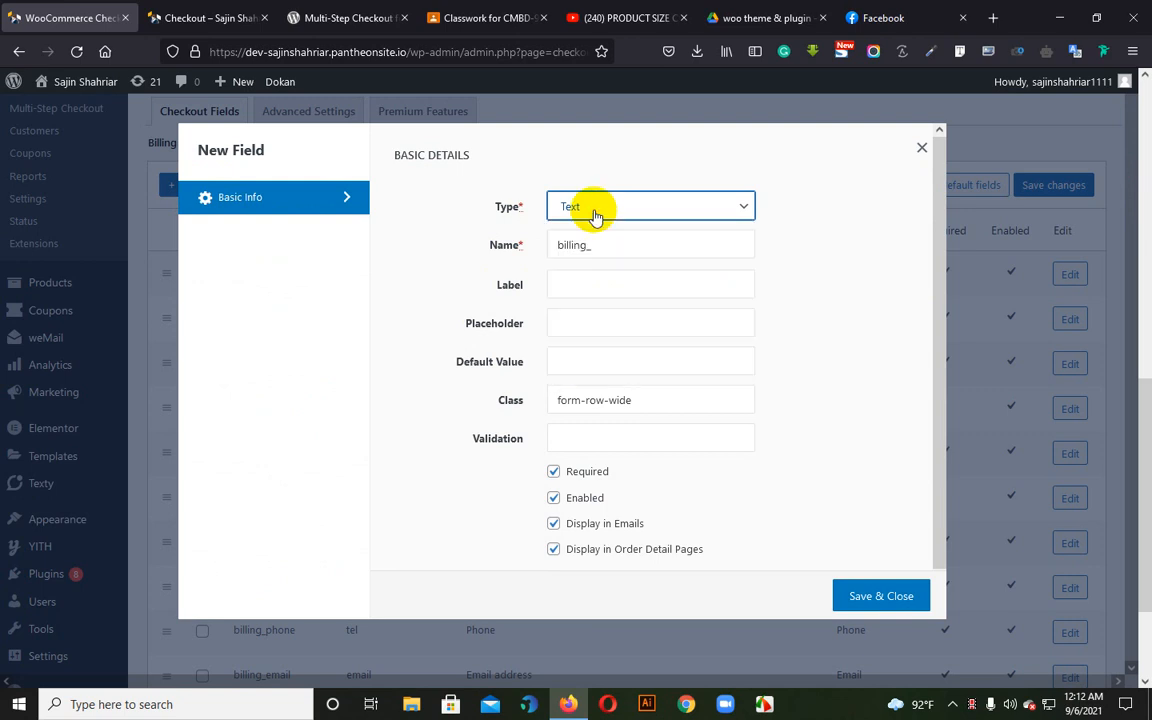
click(595, 216)
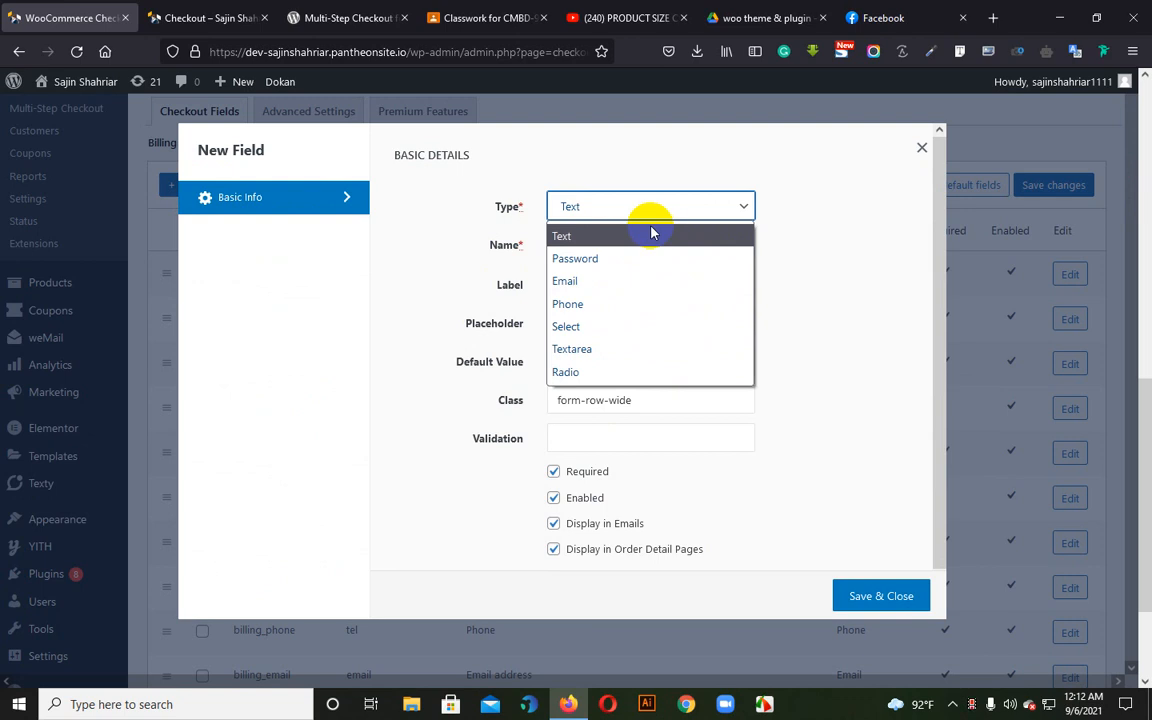
click(576, 240)
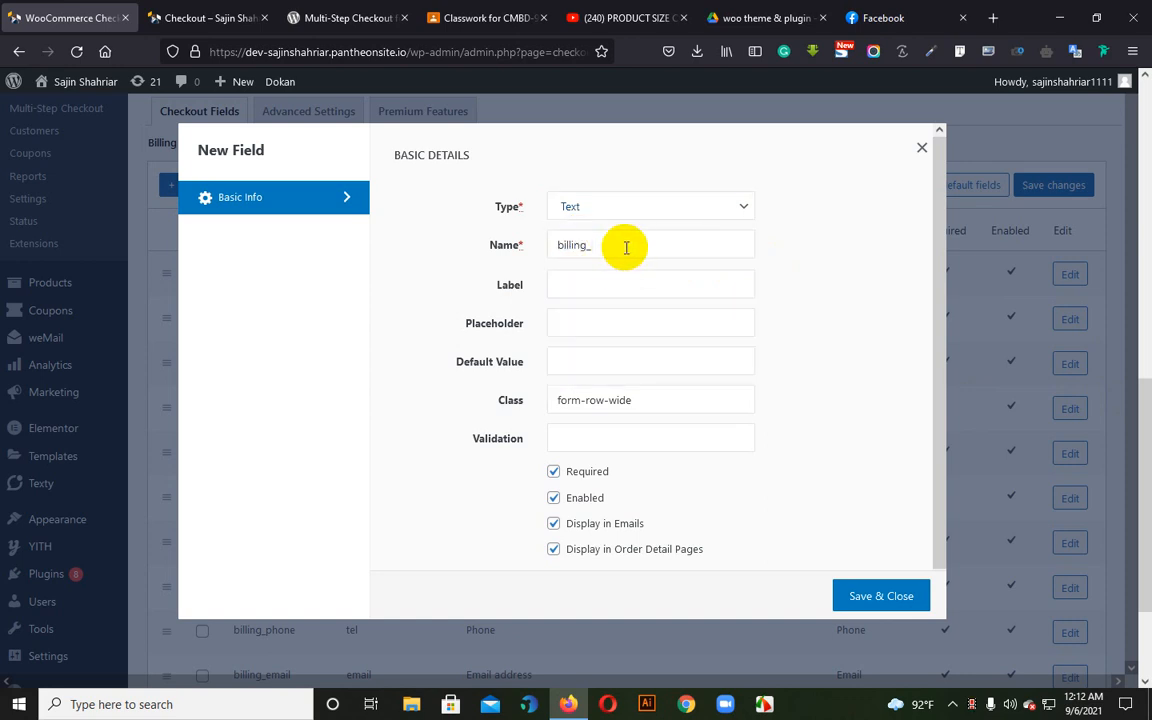
Replace the new field's prefilled name with "Father Name"
key(BackSpace)
key(BackSpace)
key(BackSpace)
key(BackSpace)
key(BackSpace)
key(BackSpace)
key(BackSpace)
key(BackSpace)
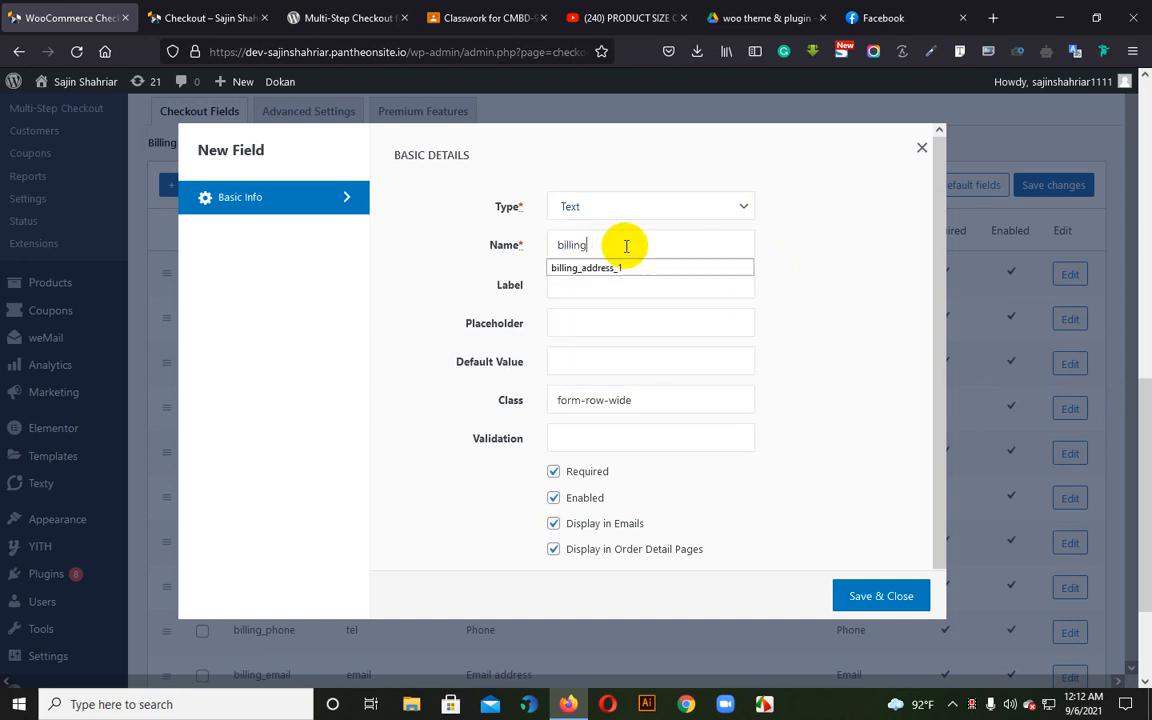
click(626, 246)
text(Father Nam)
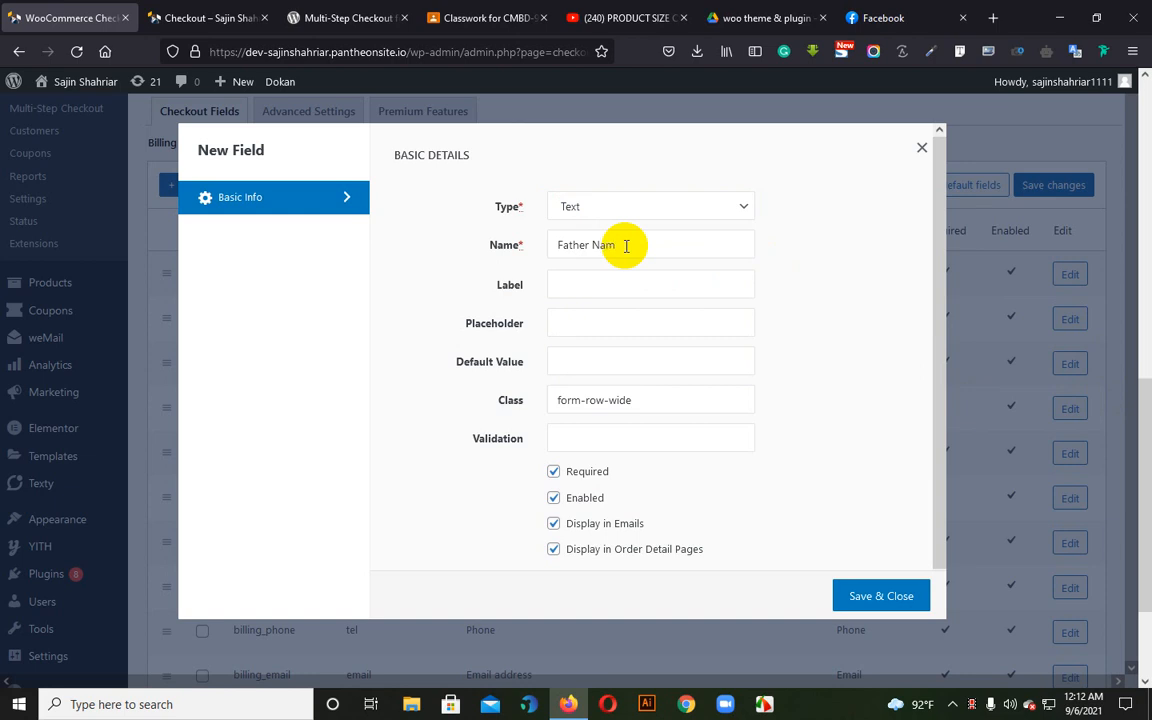
Copy "Father Name" into the new field's label and turn off its display in emails and order detail pages
drag(626, 246, 536, 266)
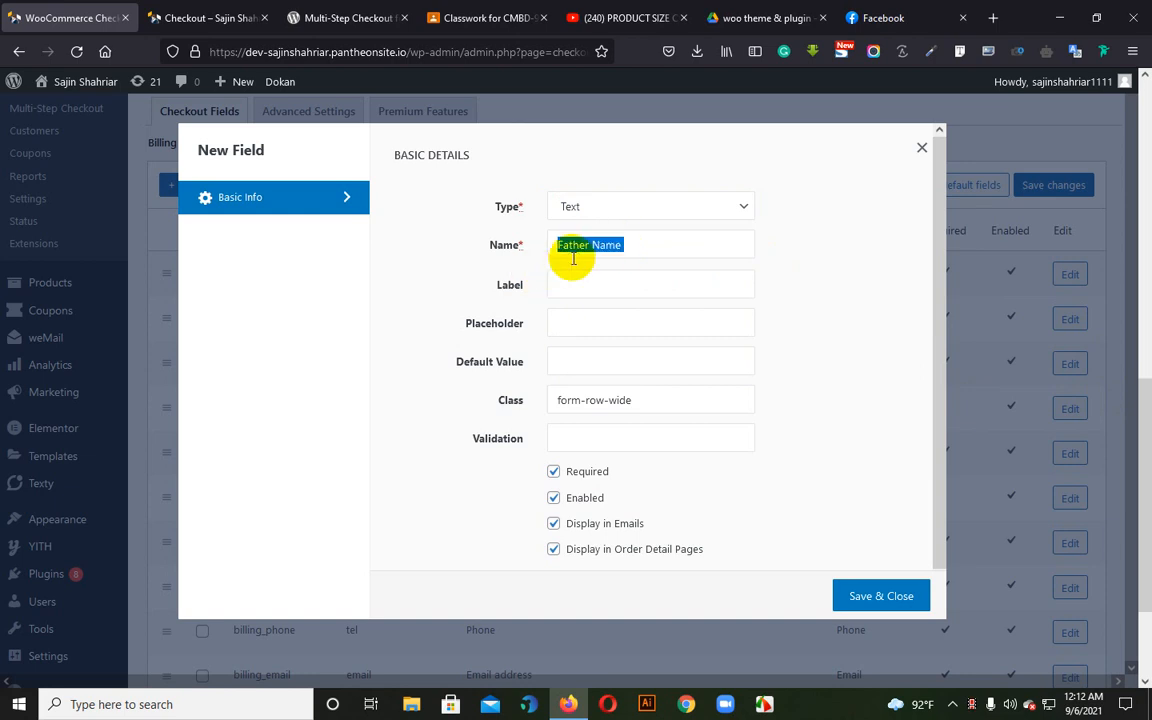
right_click(575, 257)
click(617, 351)
right_click(589, 288)
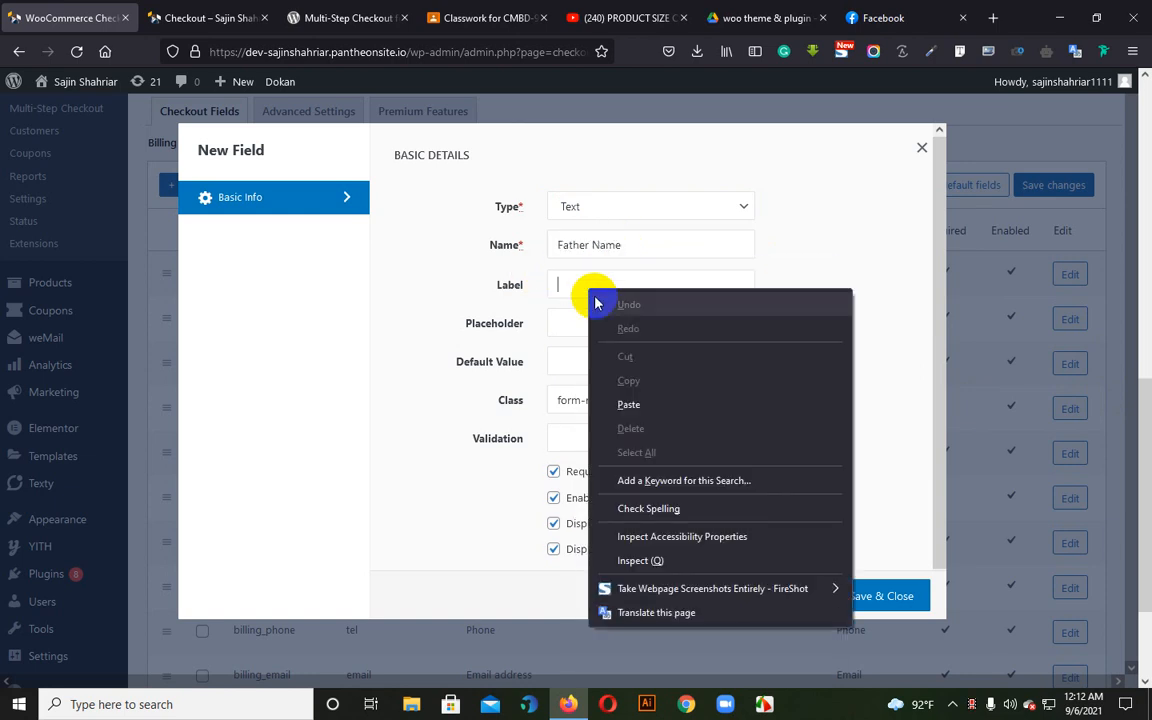
click(643, 404)
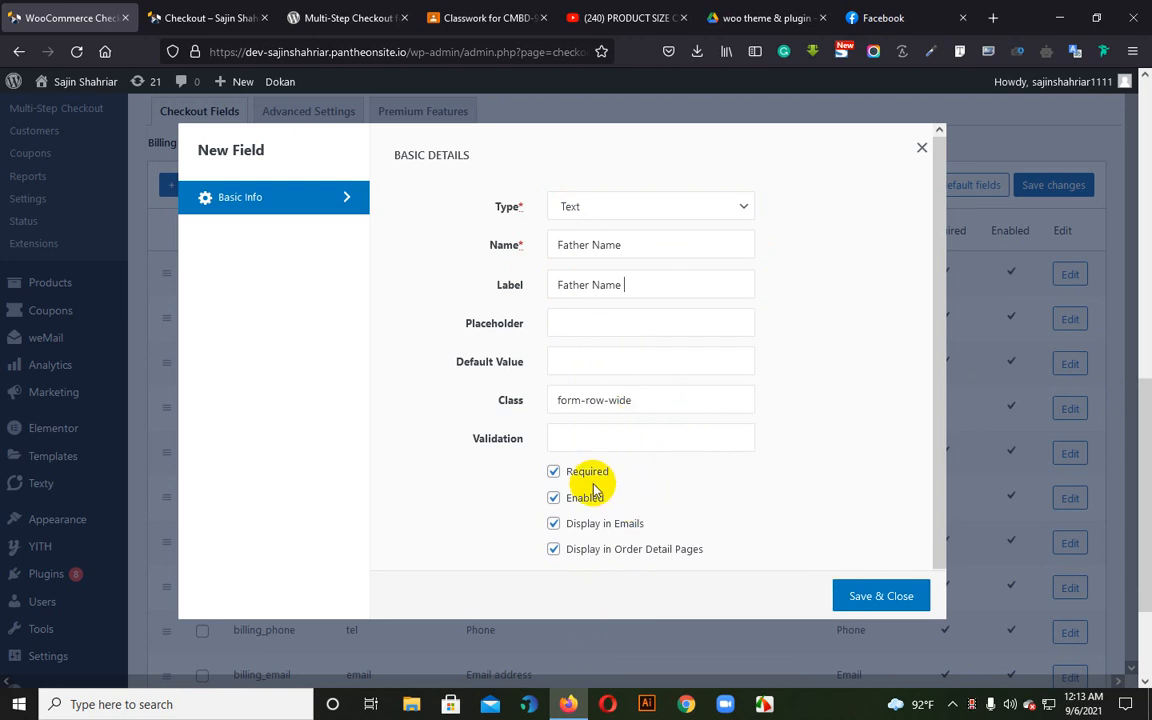
click(555, 527)
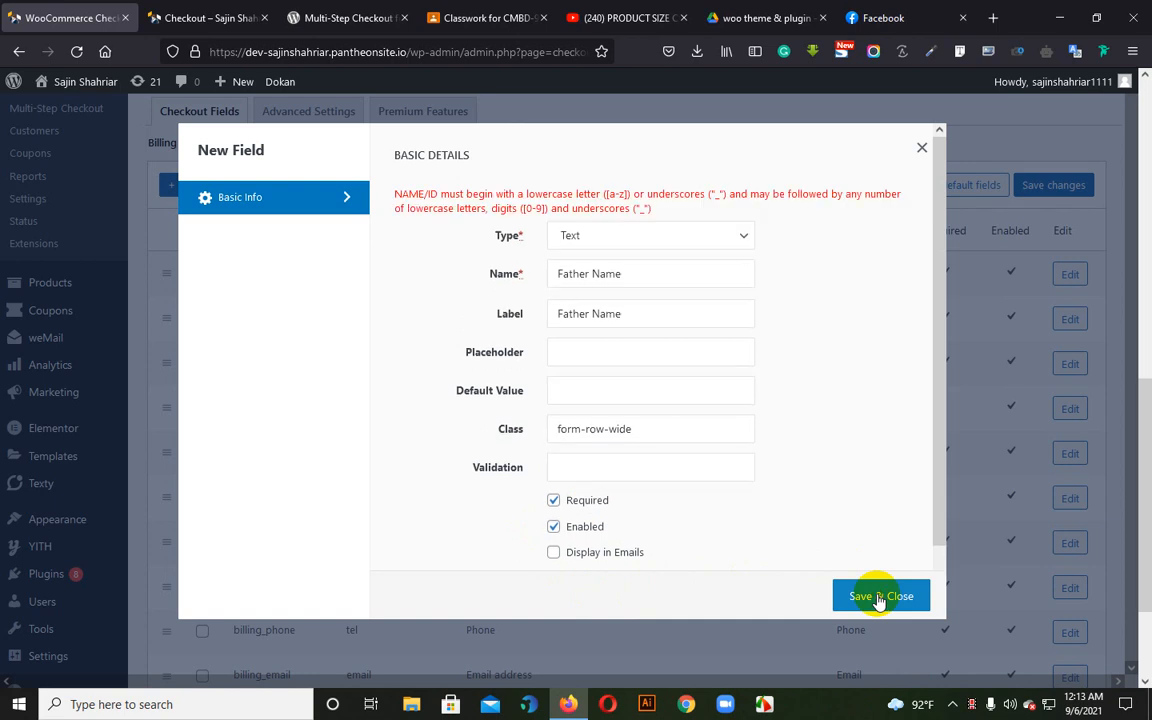
Change the new field's name to Father_Name, then save and close the field
triple_click(595, 275)
click(595, 275)
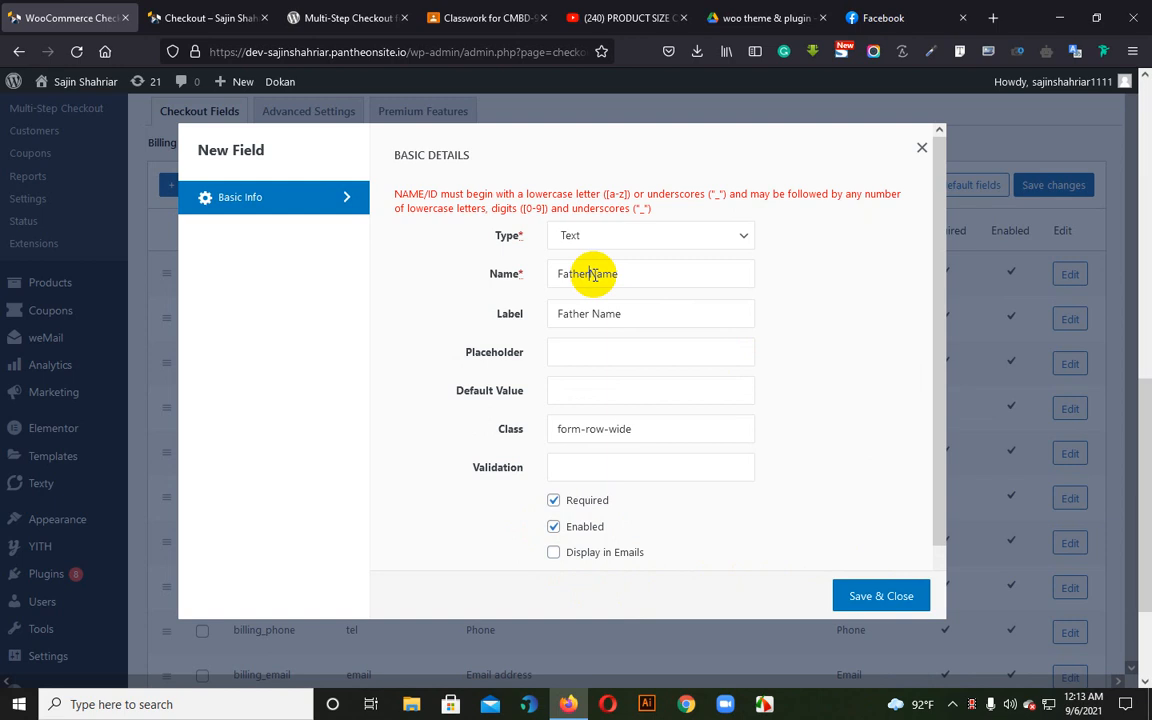
text(_)
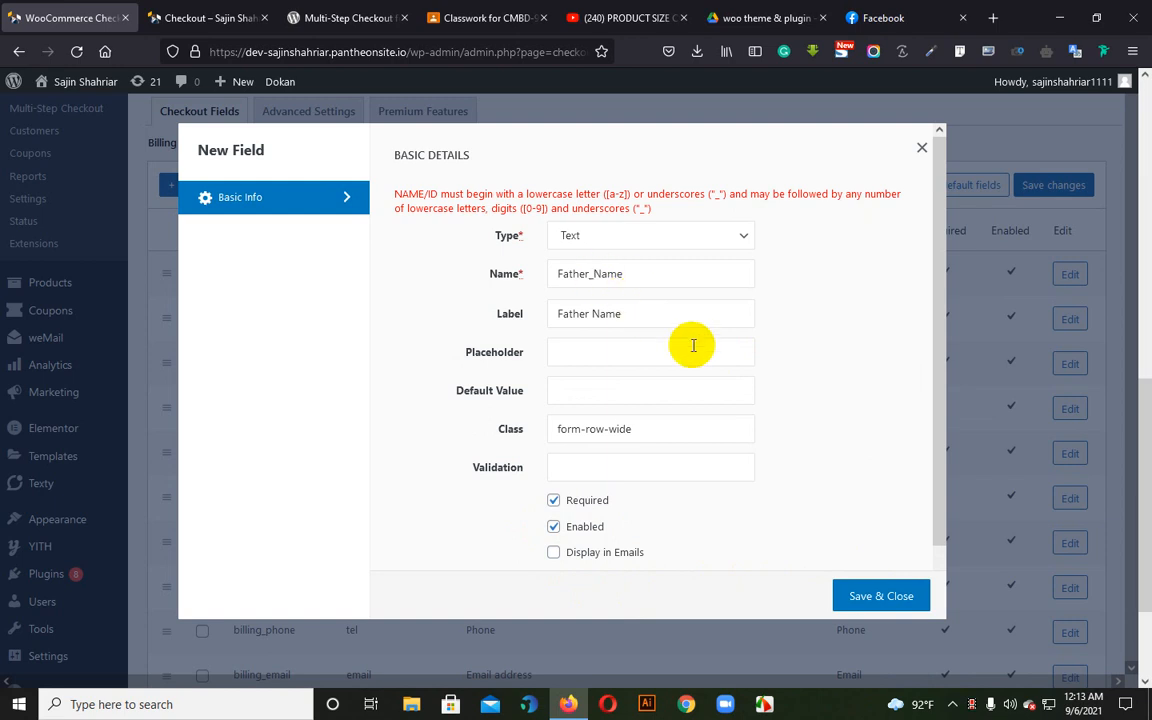
click(899, 598)
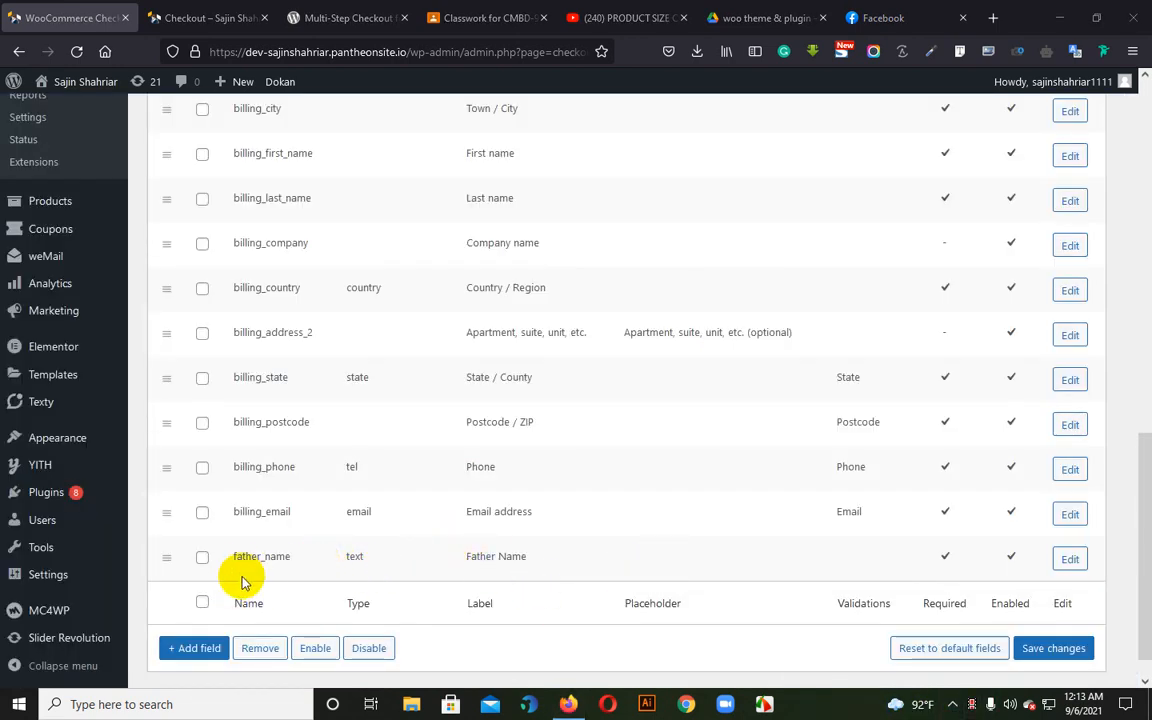
Open the Father Name billing field for editing, review its name and label, then save and close it
click(1089, 563)
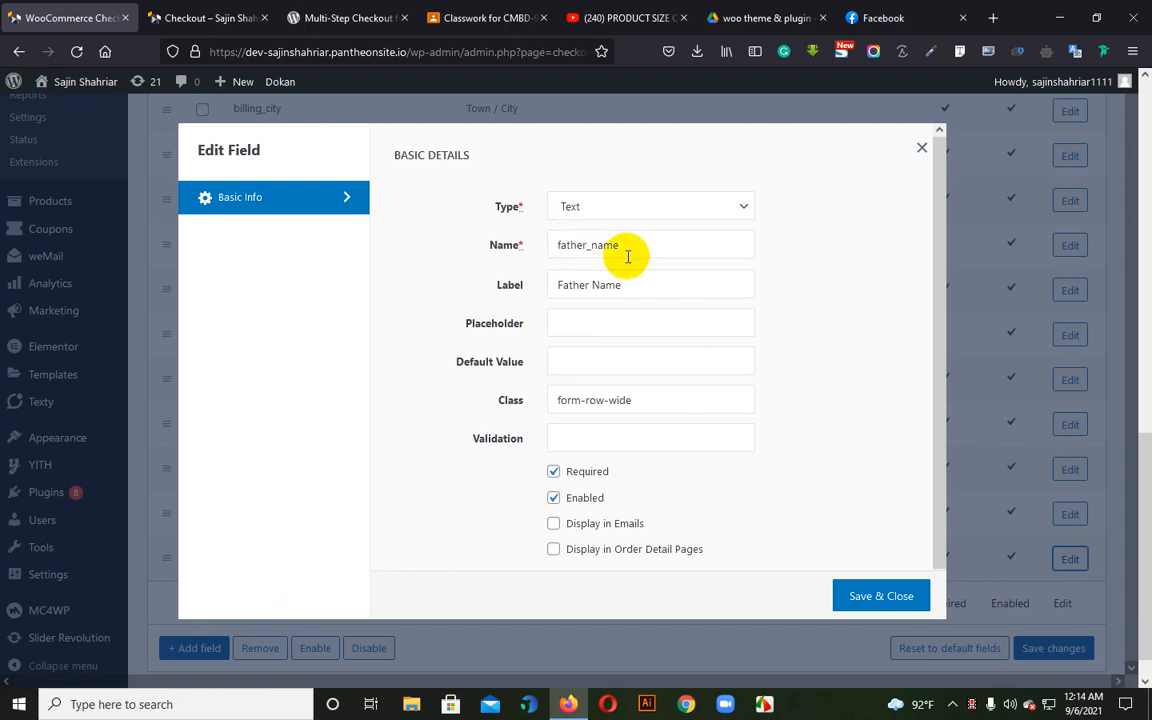
click(600, 244)
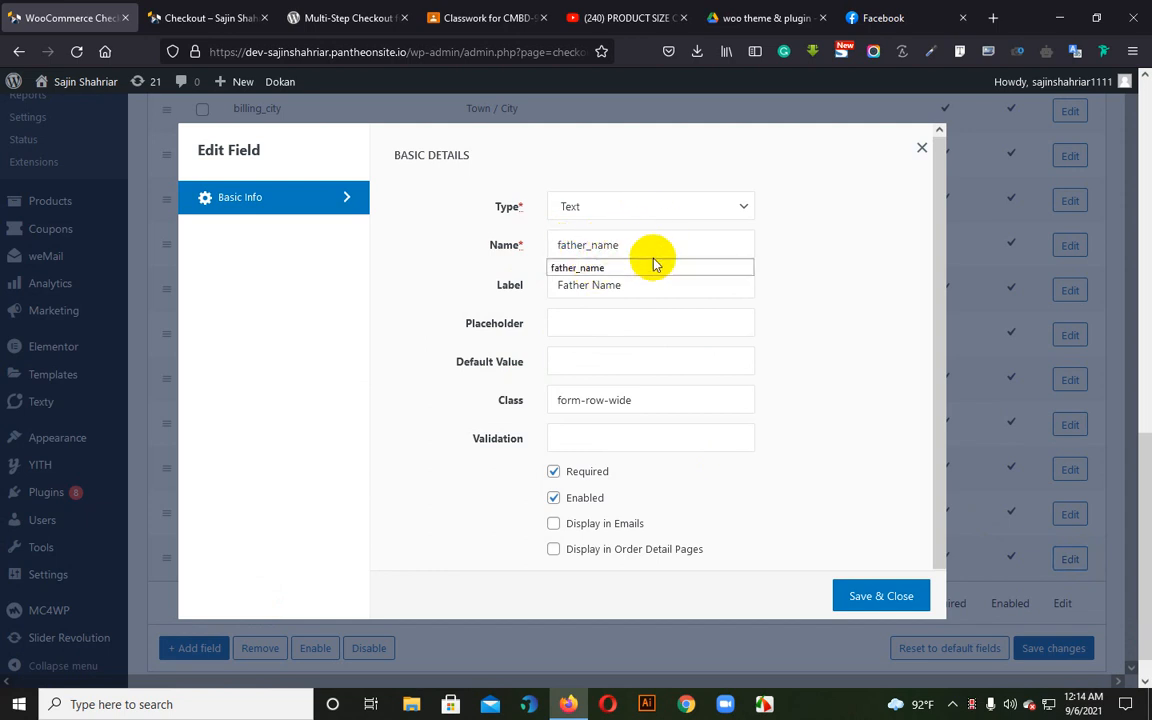
click(829, 418)
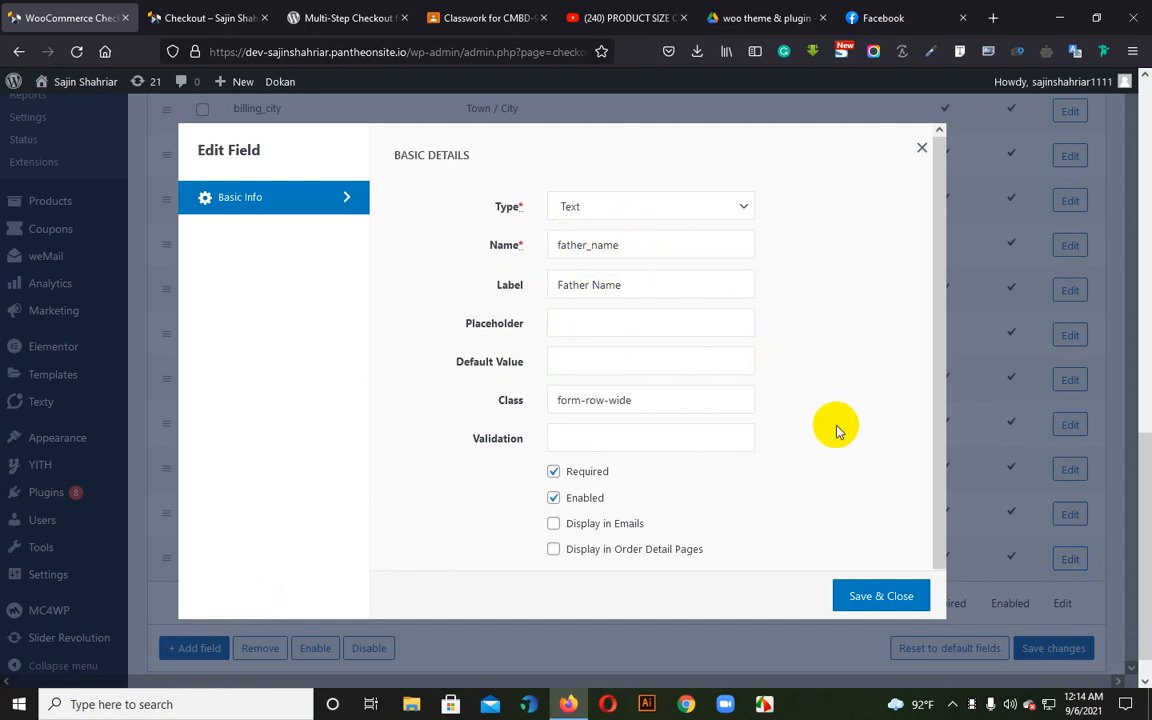
click(640, 248)
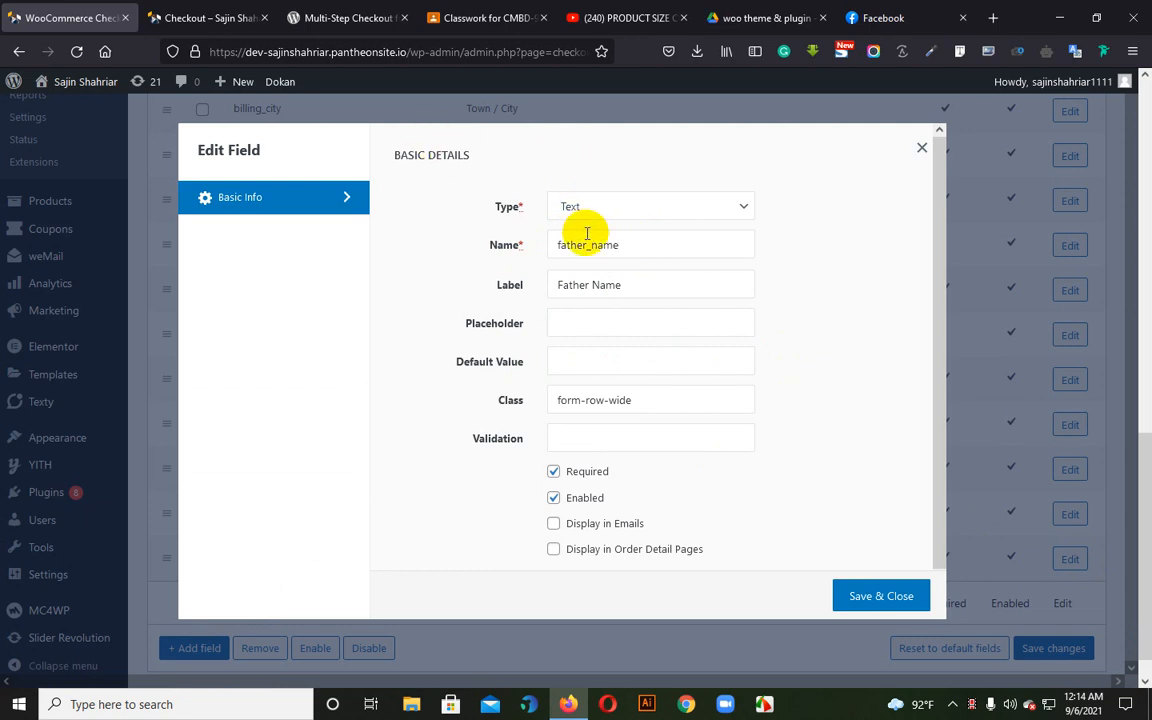
drag(648, 244, 540, 249)
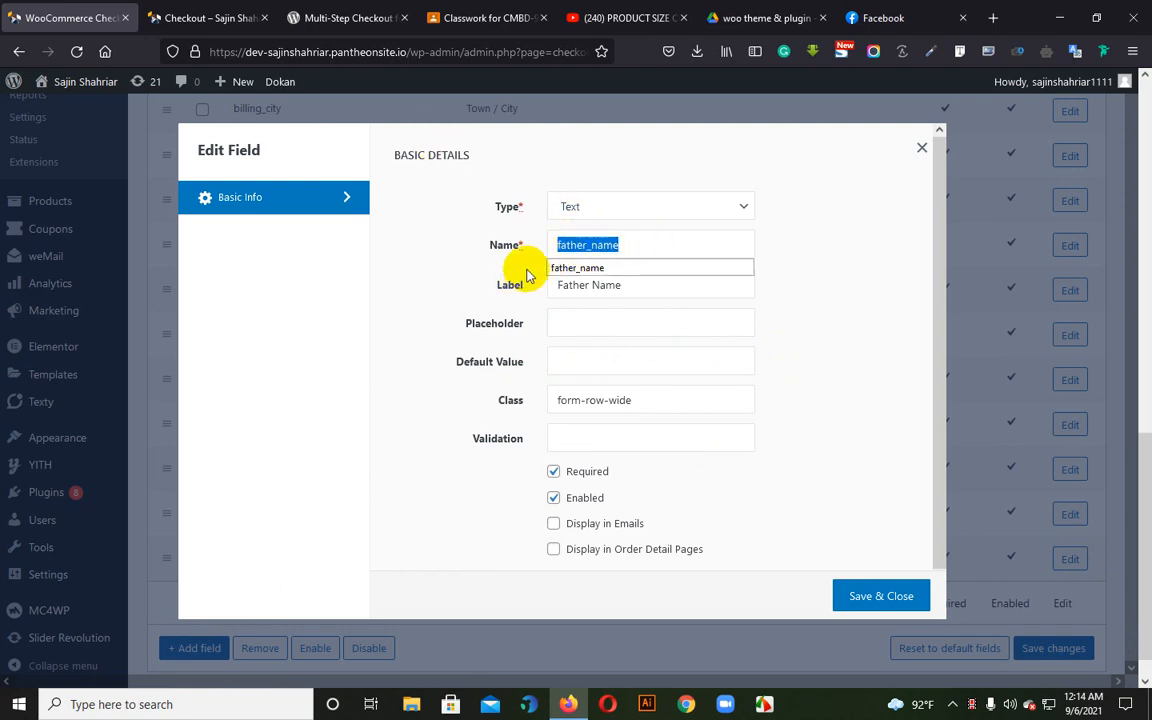
click(527, 264)
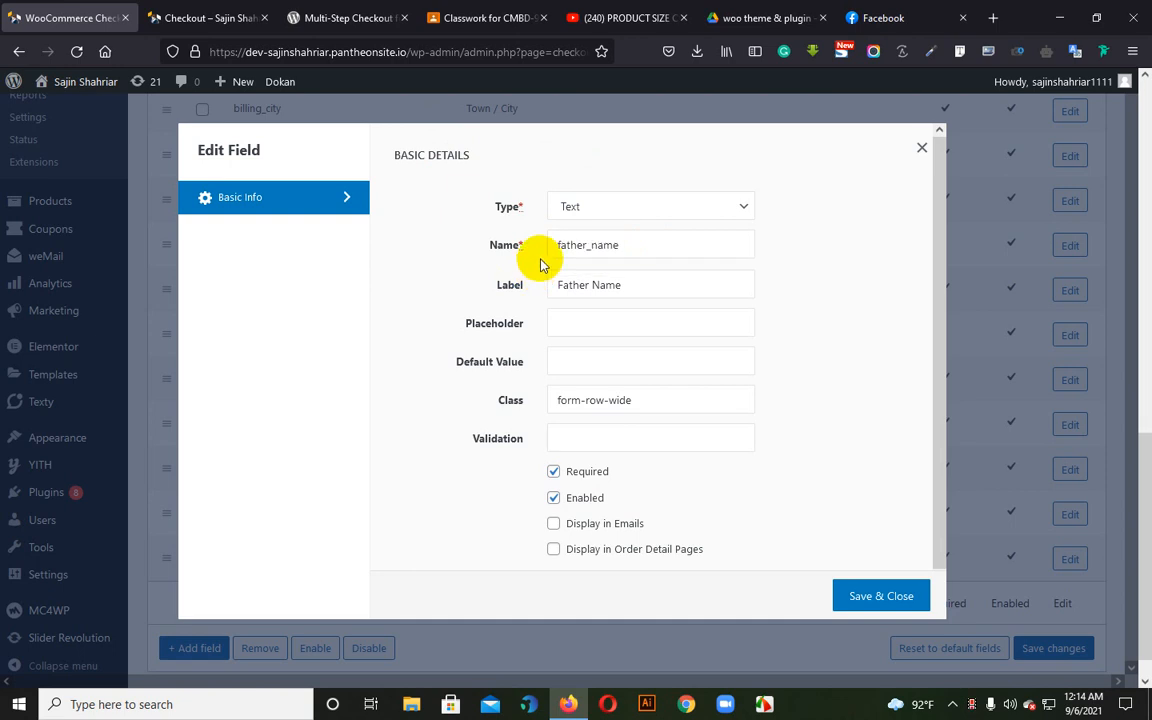
click(630, 243)
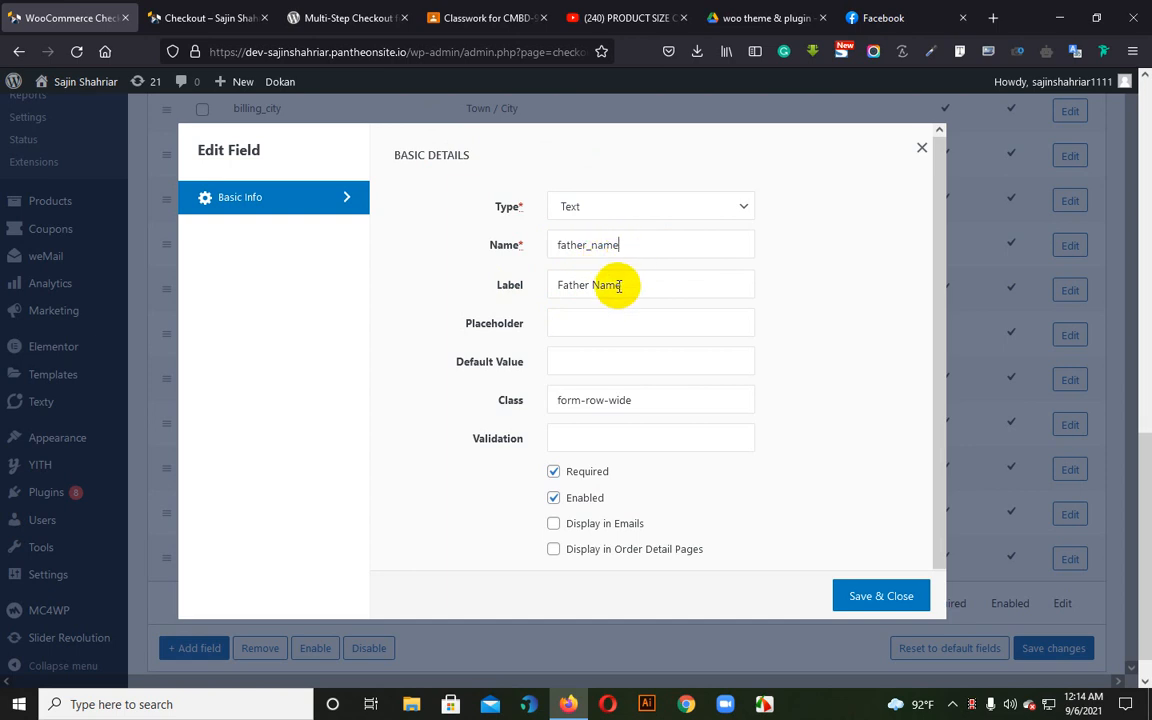
drag(625, 288, 543, 272)
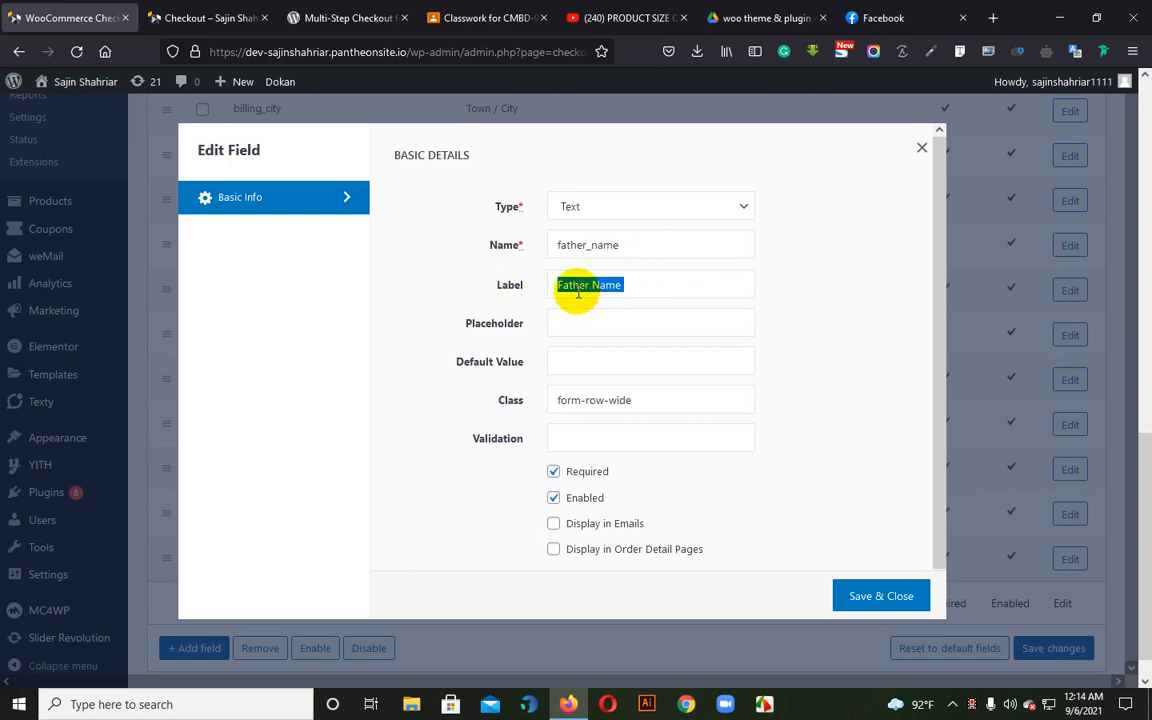
click(868, 305)
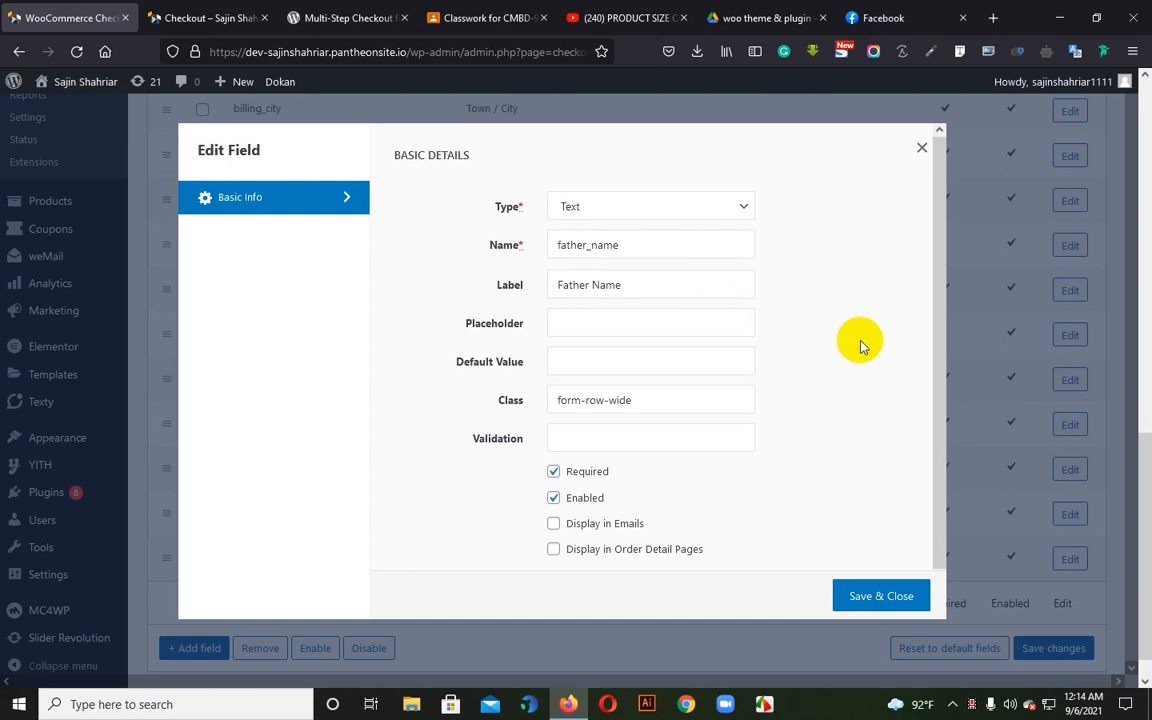
click(627, 252)
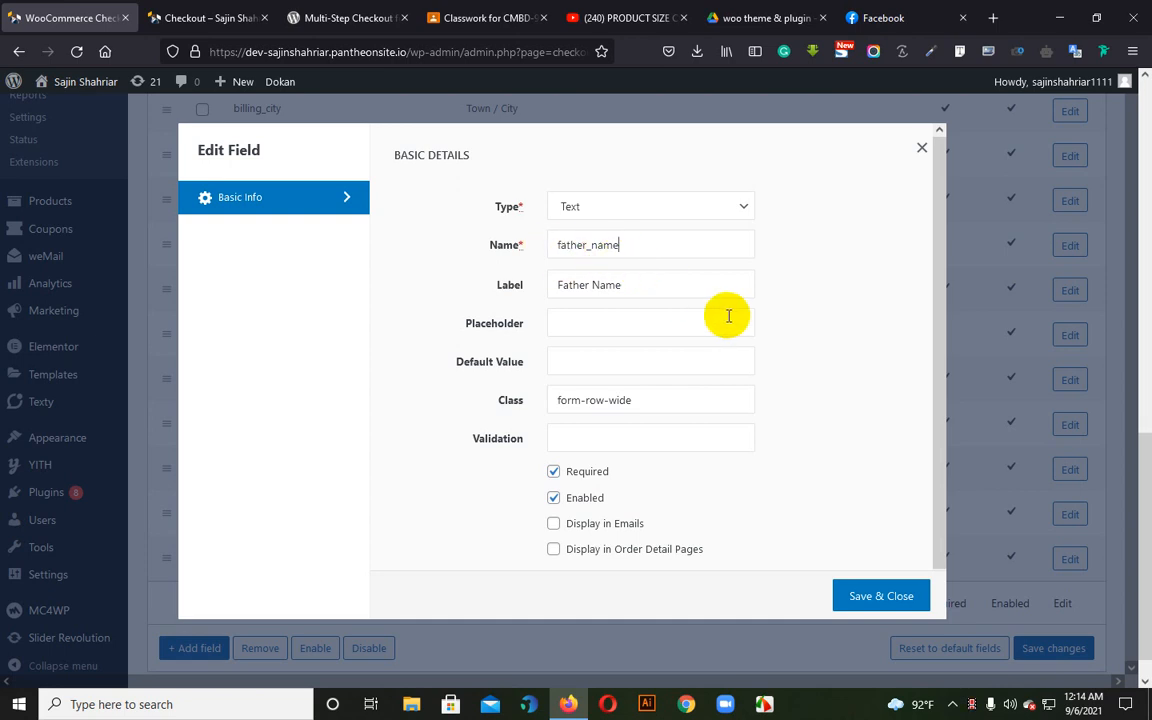
click(882, 604)
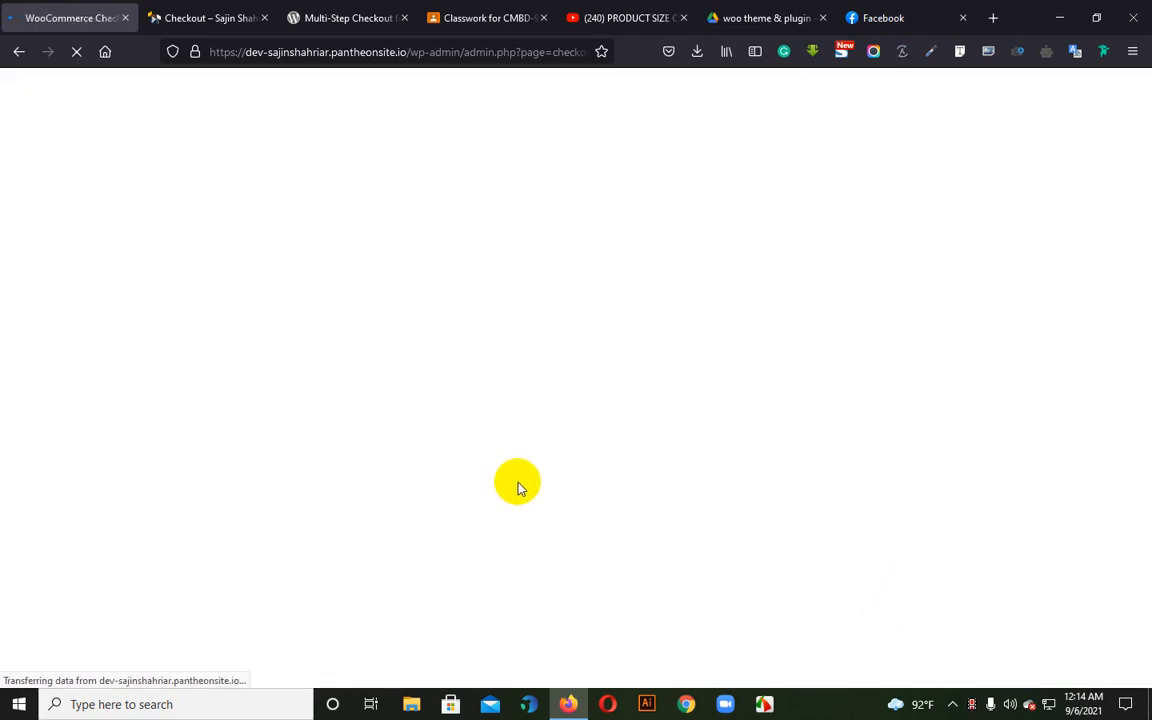
Move the father_name field to the first position, above billing_city, and save the billing field changes
scroll(482, 483, down, 4)
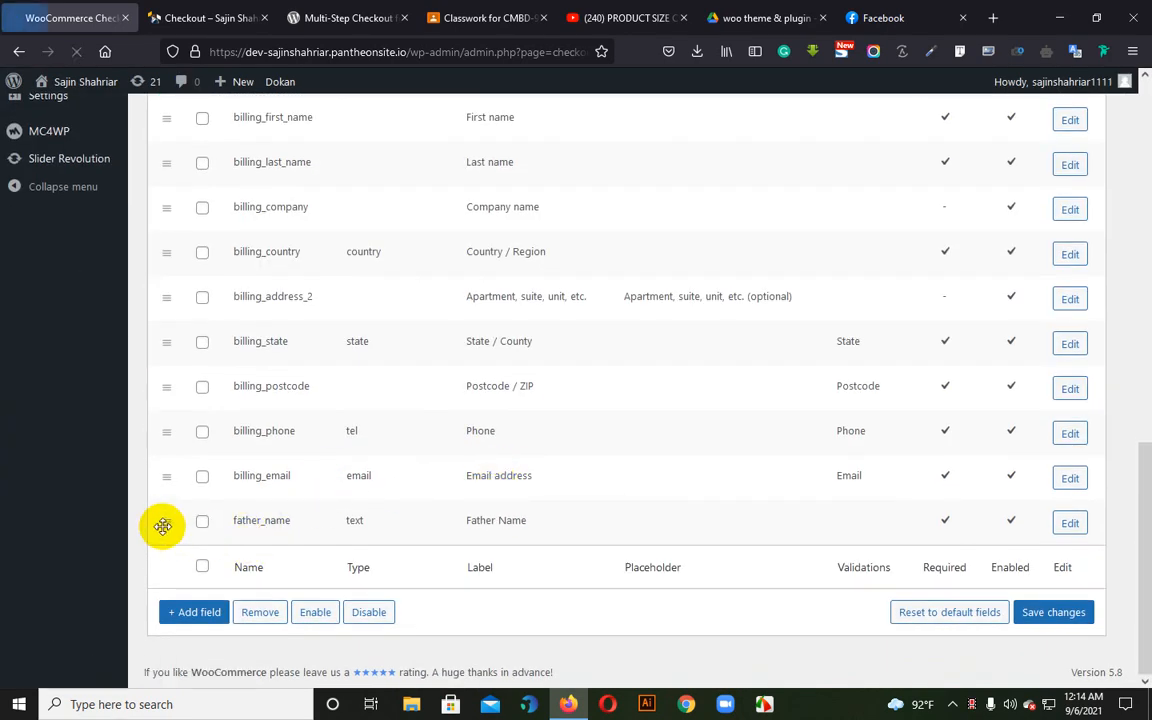
scroll(192, 562, up, 2)
drag(165, 633, 176, 179)
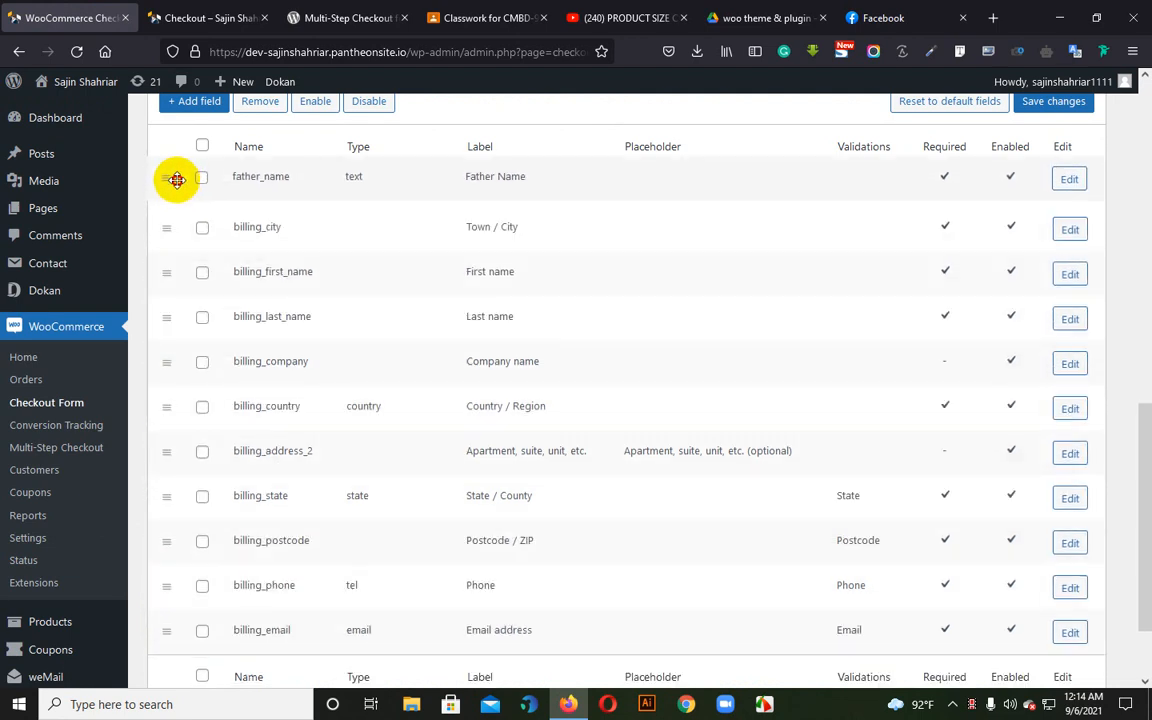
click(1056, 106)
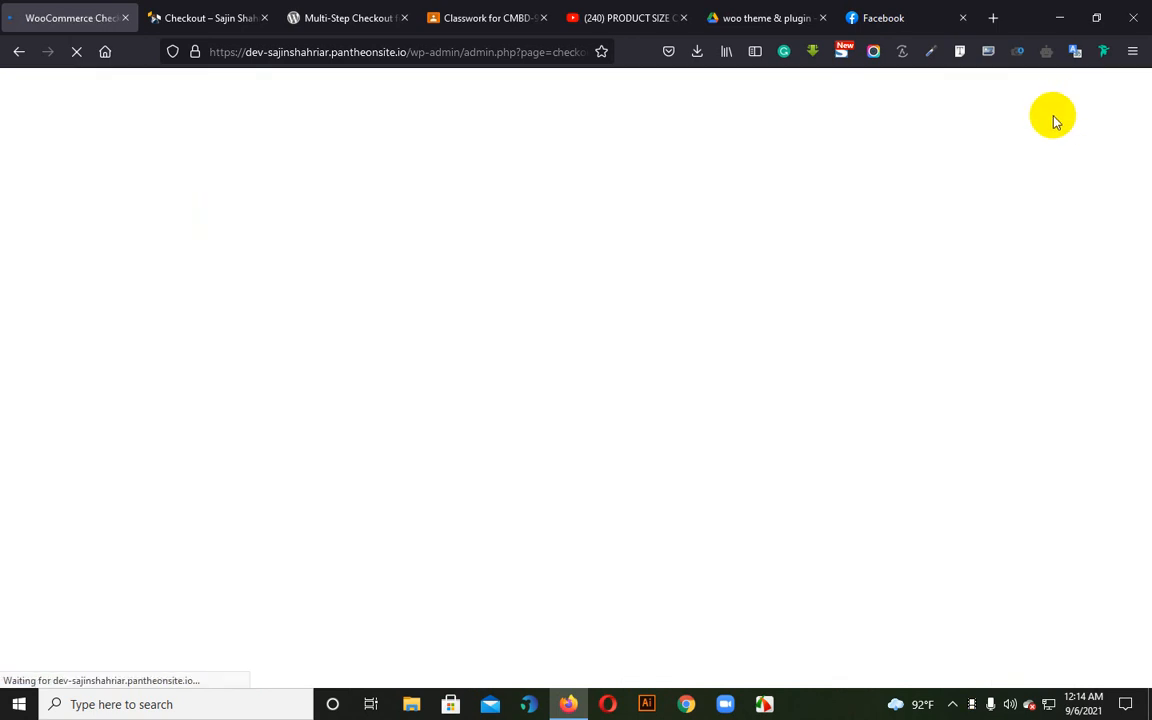
Reload the checkout page and check the order of the fields under Billing details
click(181, 7)
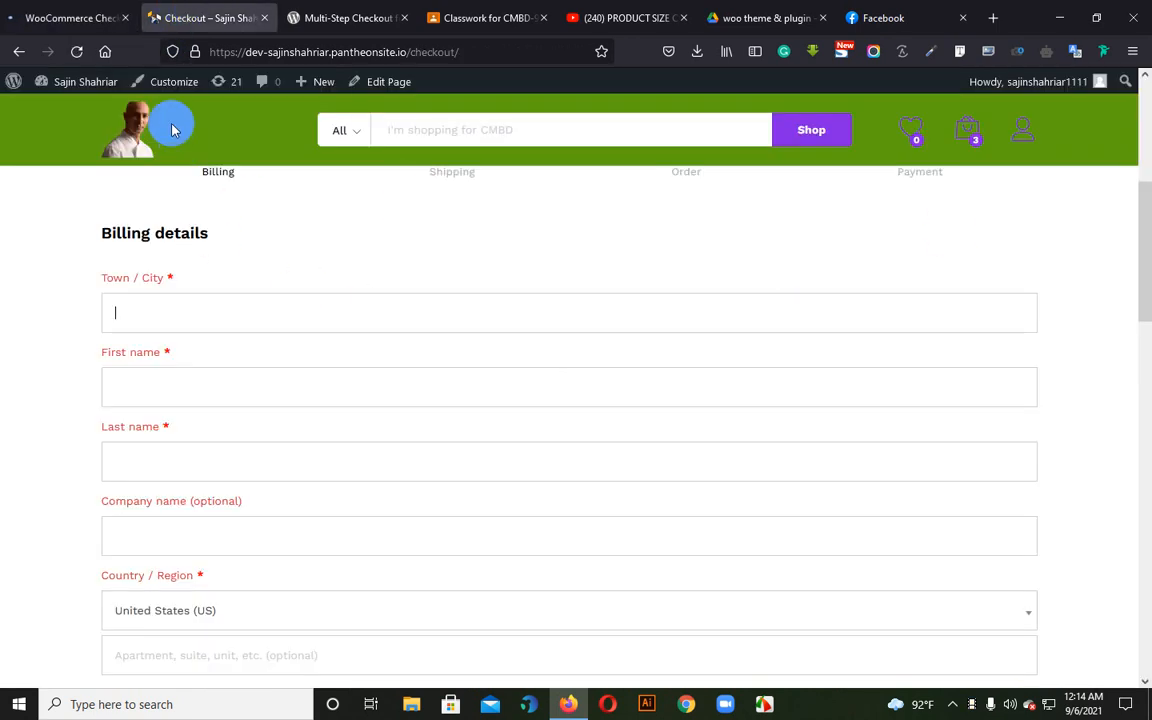
click(77, 62)
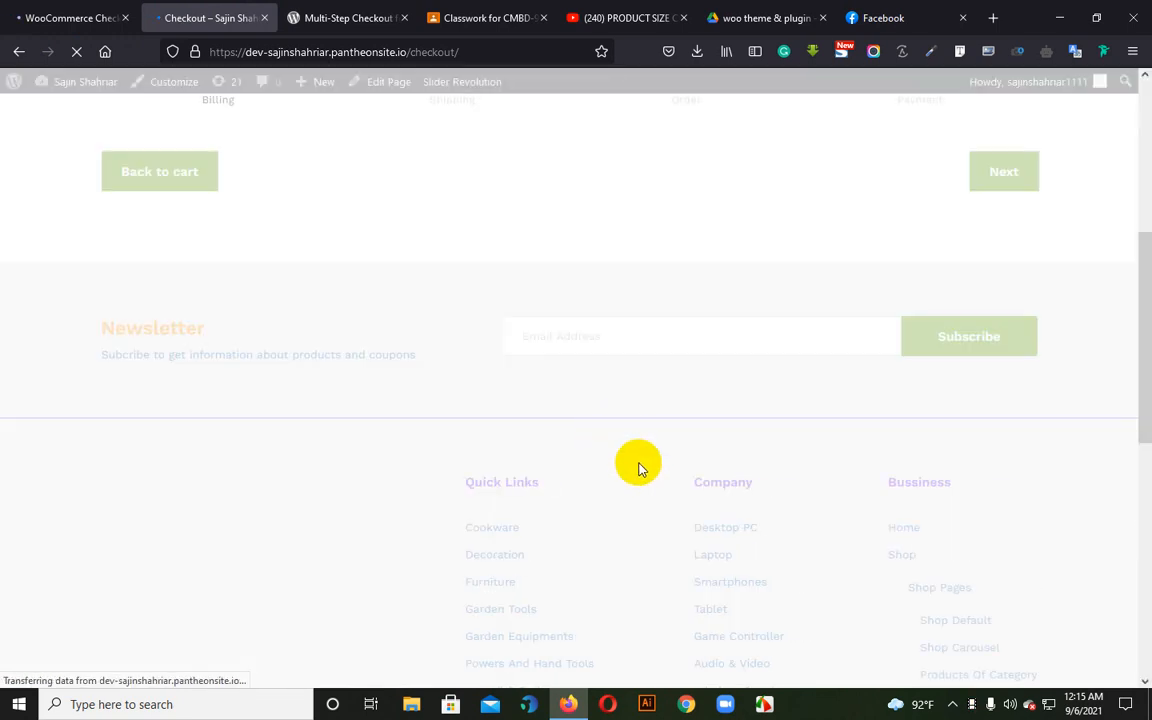
scroll(620, 470, up, 3)
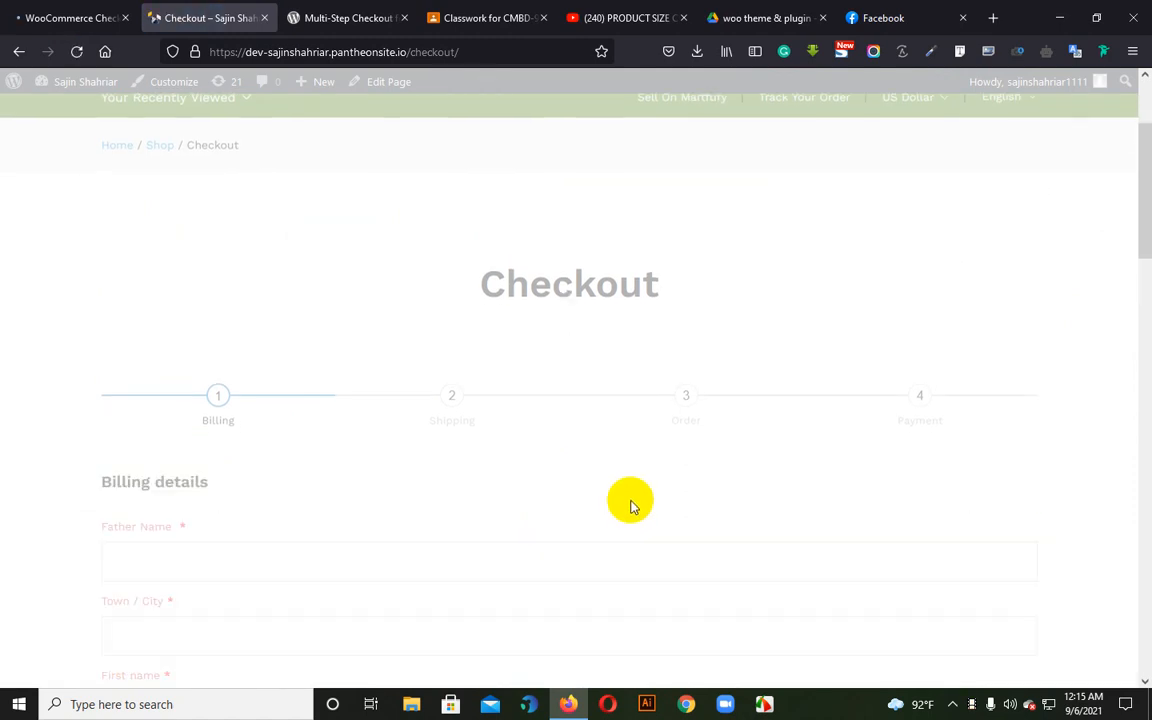
scroll(631, 507, down, 2)
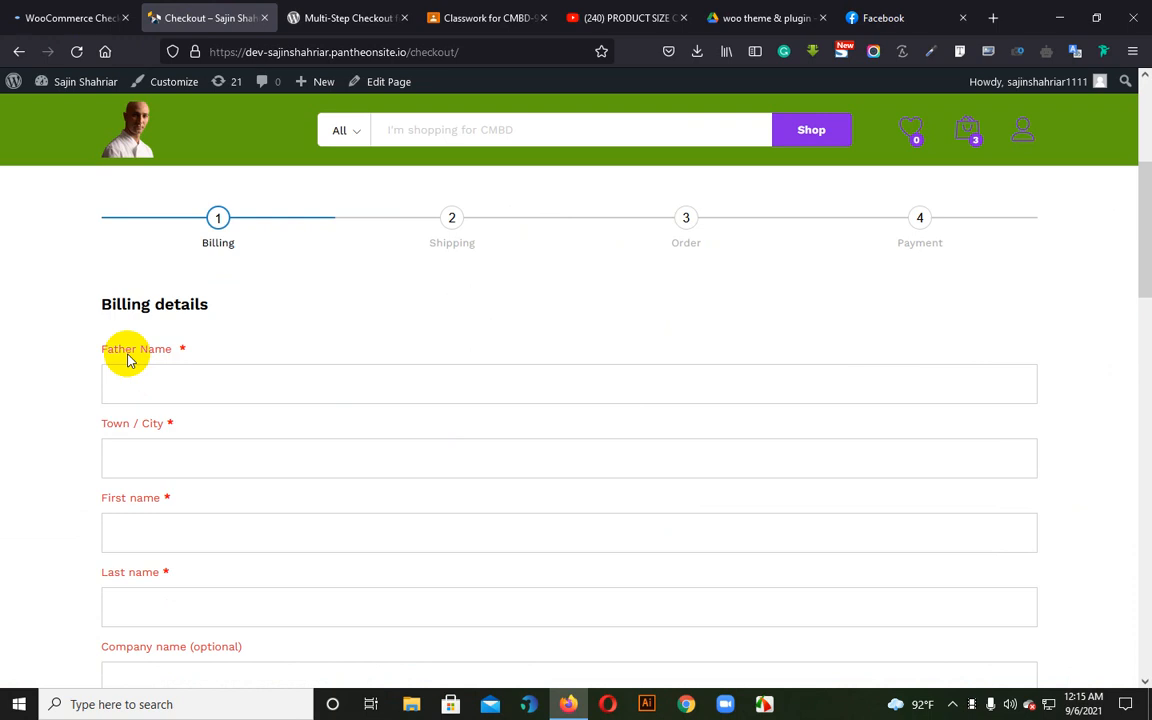
Enter the start of a sample name in the checkout form's Father Name field and look over the remaining billing fields
click(183, 384)
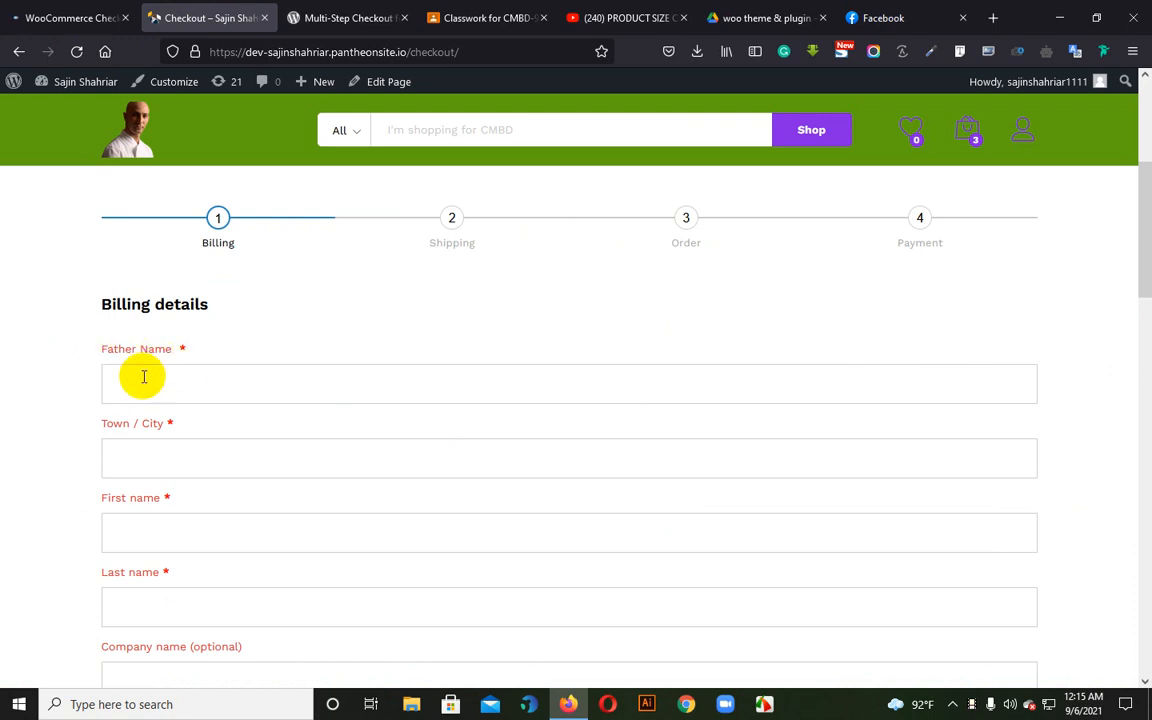
text(h)
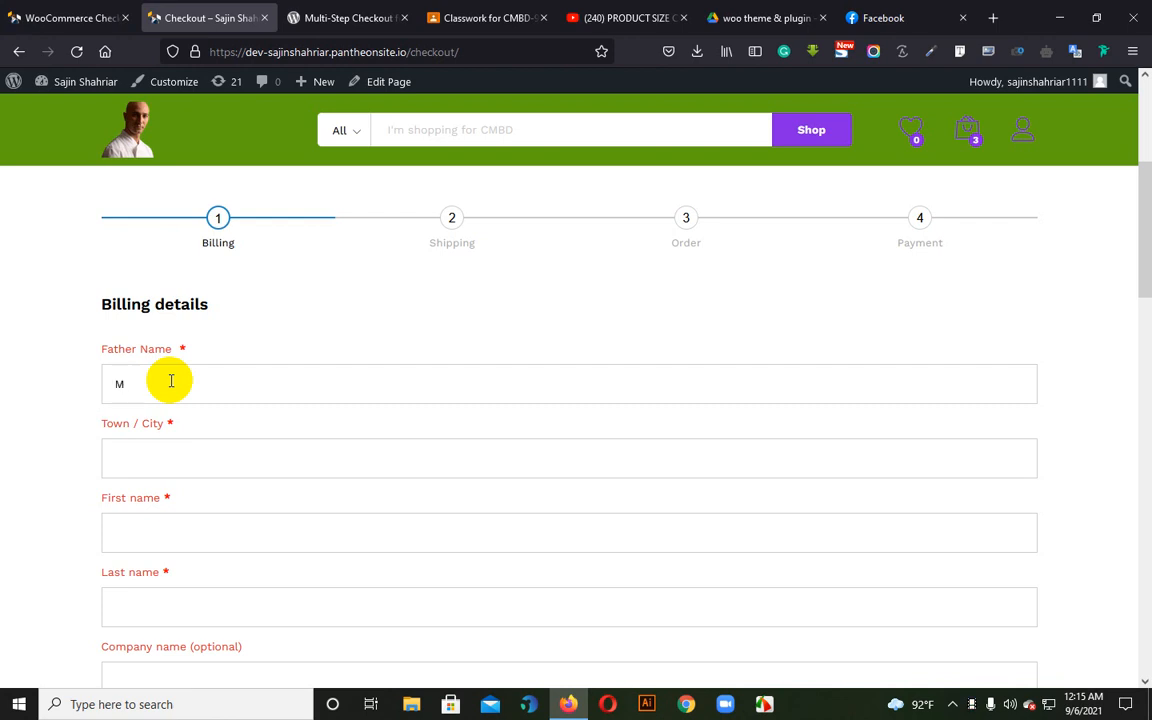
scroll(486, 399, down, 4)
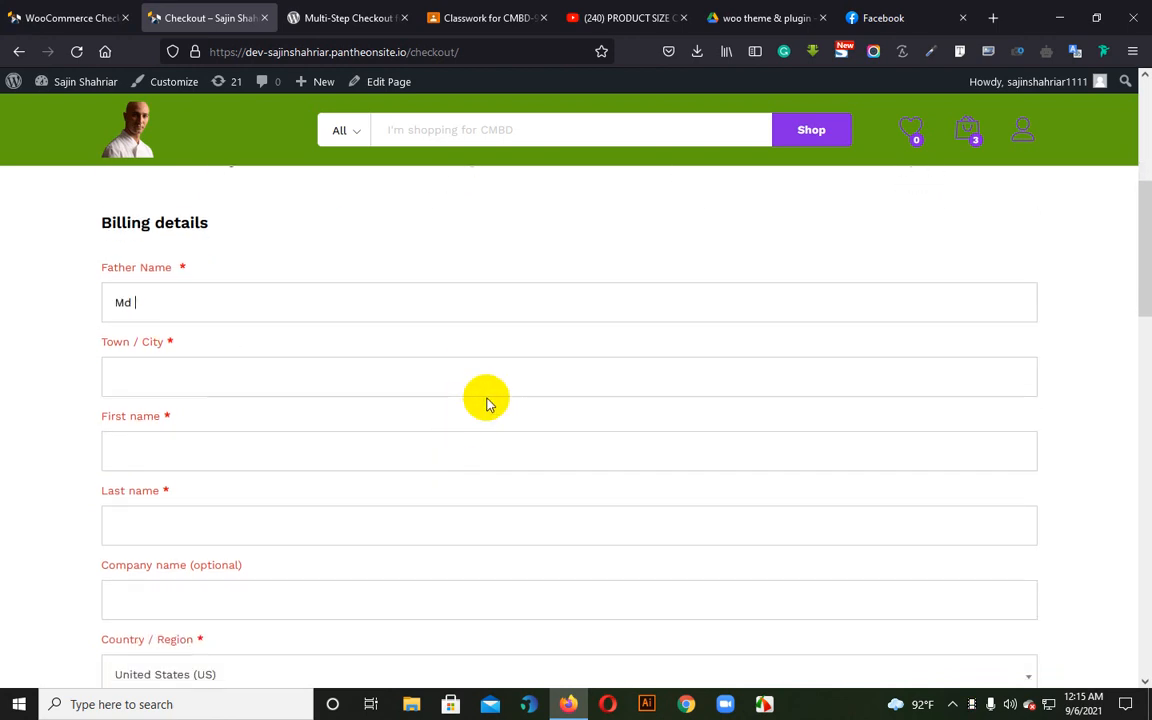
scroll(309, 504, down, 4)
scroll(316, 473, up, 5)
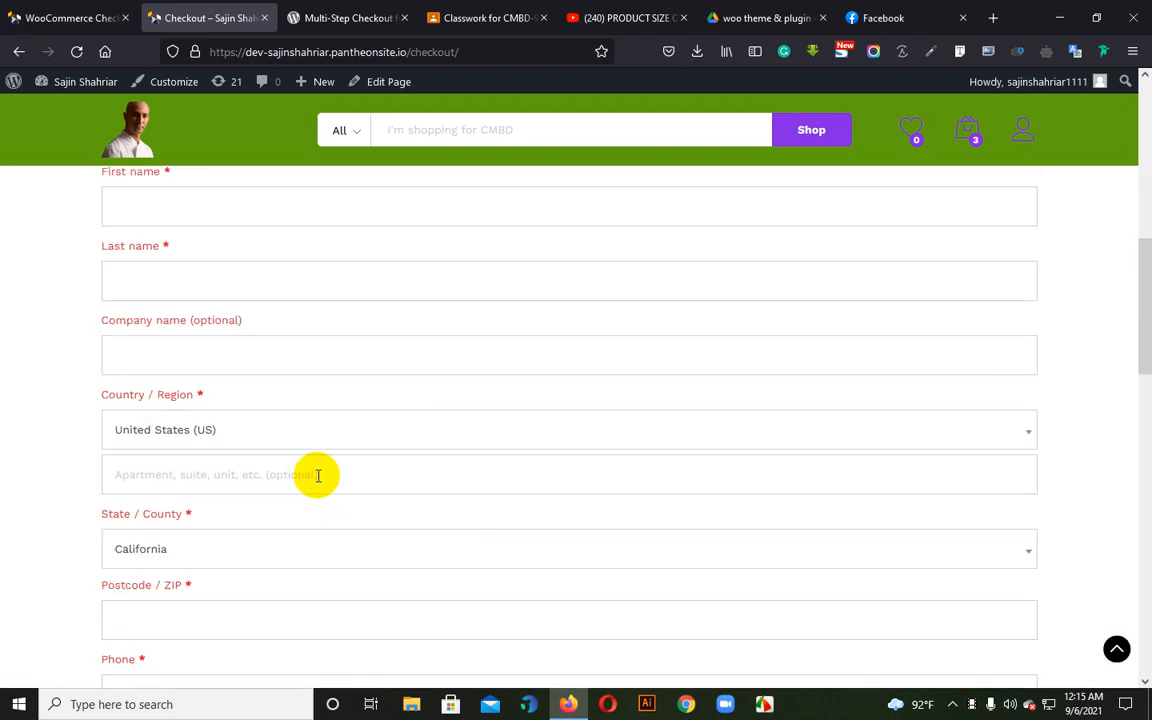
scroll(314, 478, up, 7)
scroll(322, 472, down, 2)
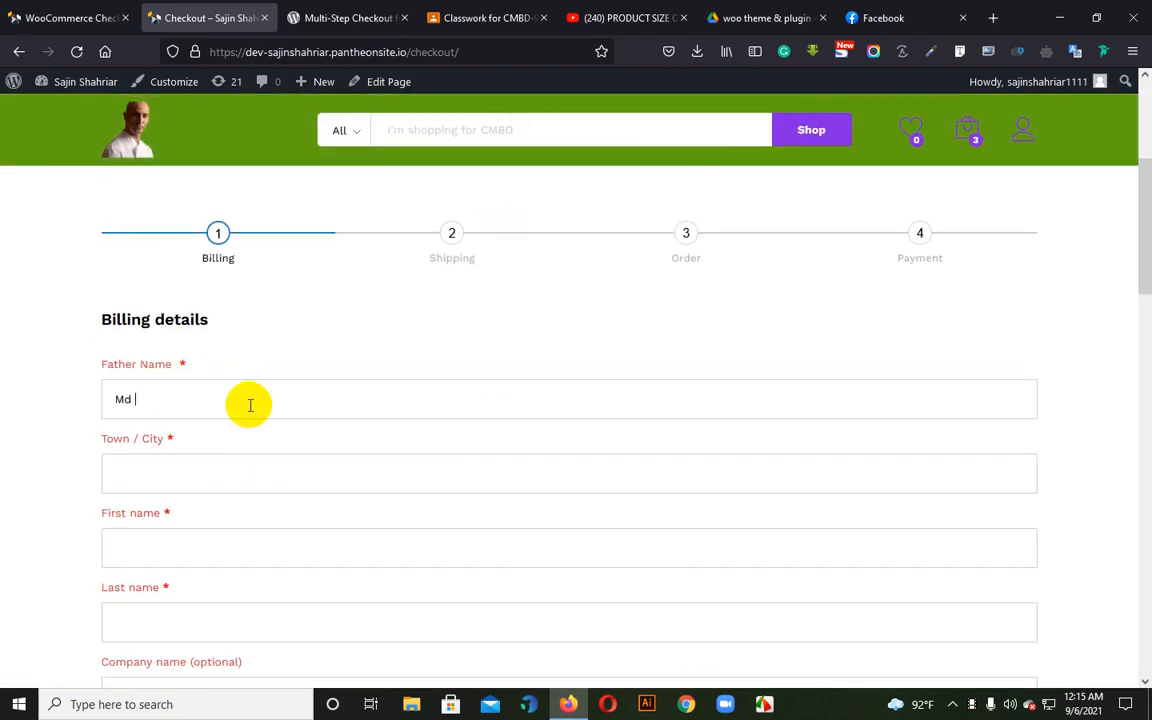
Return to the checkout field editor and review the saved billing fields list
click(100, 8)
scroll(600, 399, down, 5)
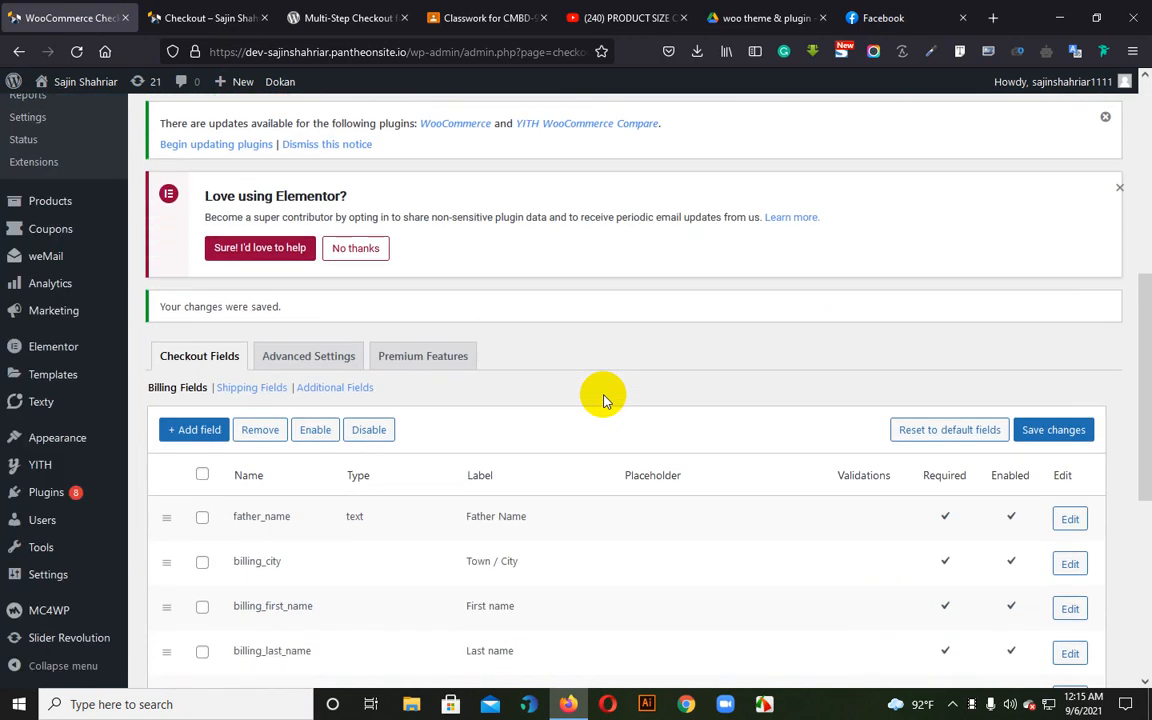
scroll(612, 424, up, 5)
scroll(613, 432, down, 4)
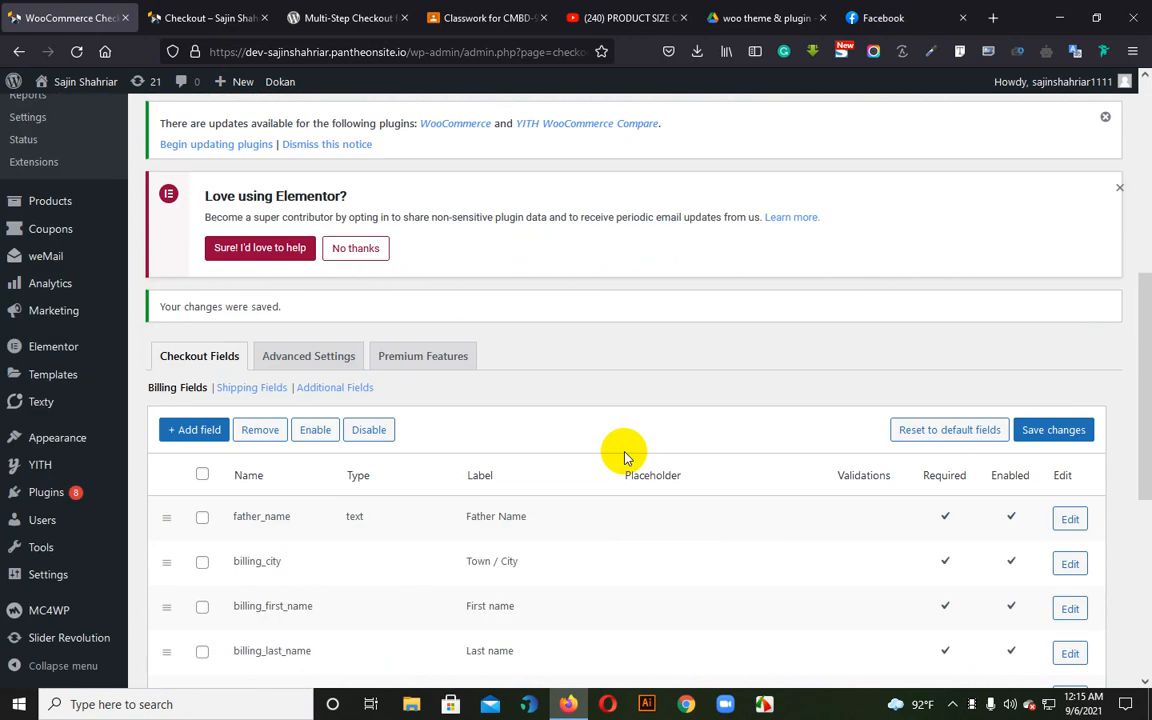